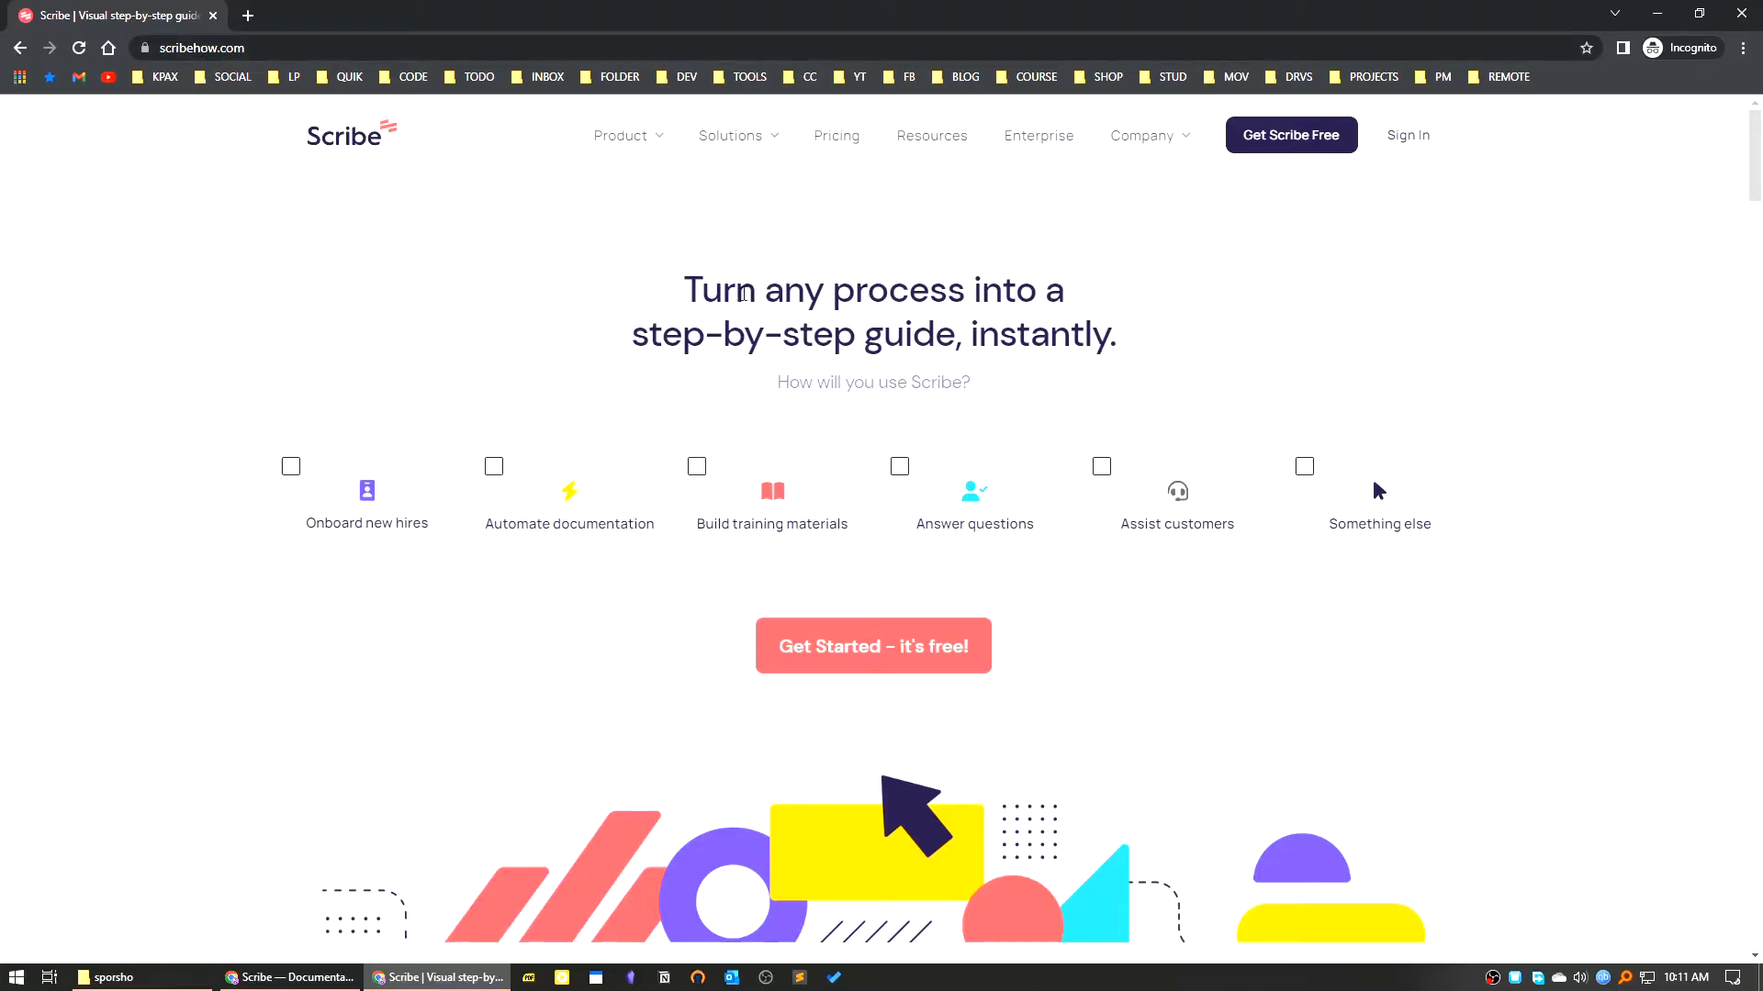
# Review Scribe's pricing plans, pick the free Basic plan, and return to the home page
pyautogui.scroll(-3, 880, 404)
pyautogui.scroll(3, 826, 367)
pyautogui.click(841, 138)
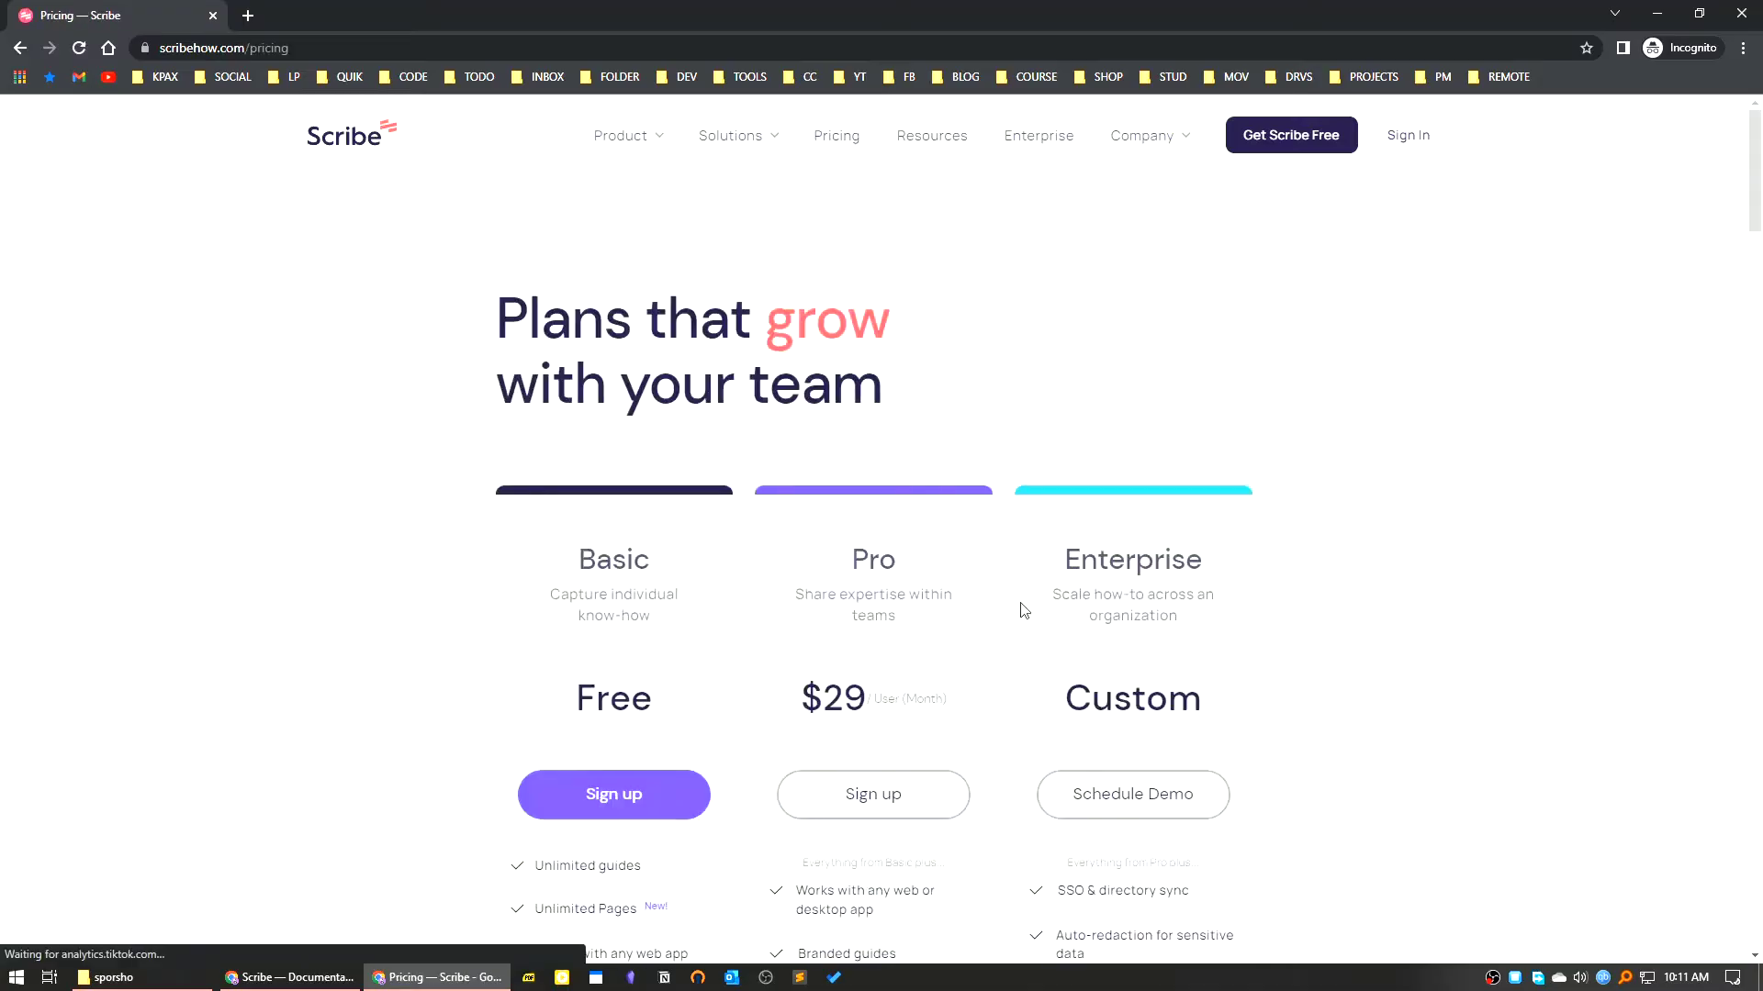
pyautogui.scroll(-2, 1017, 605)
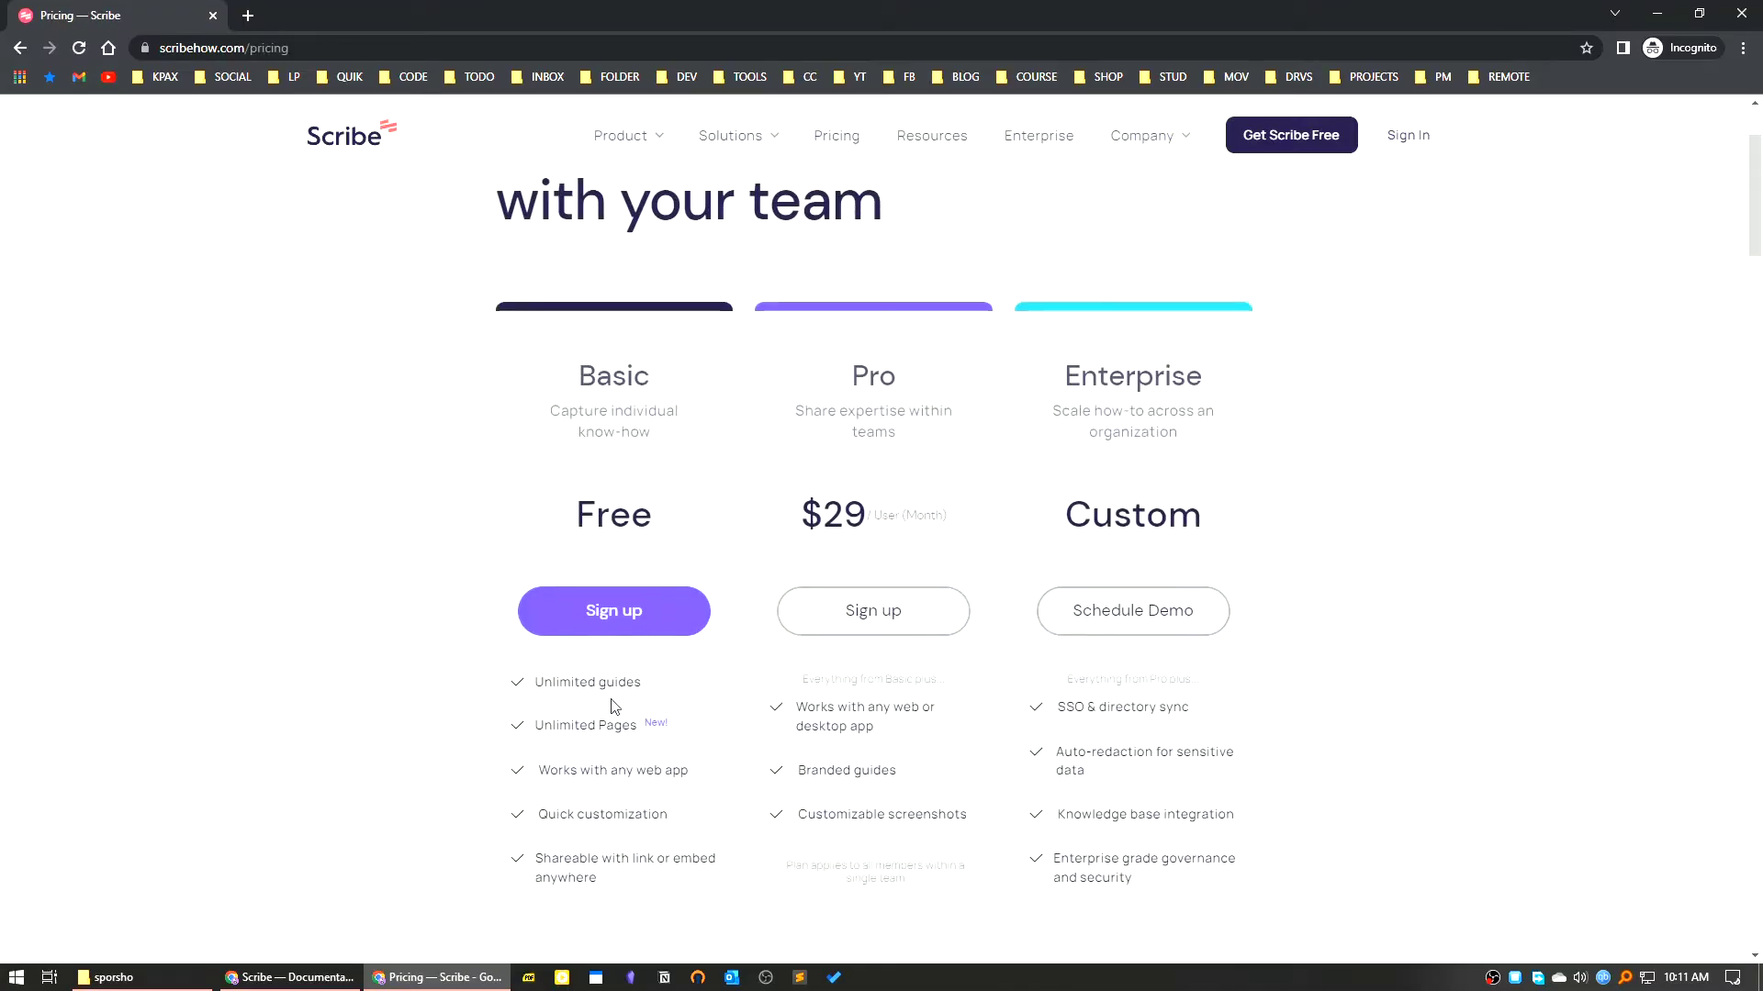
pyautogui.click(668, 607)
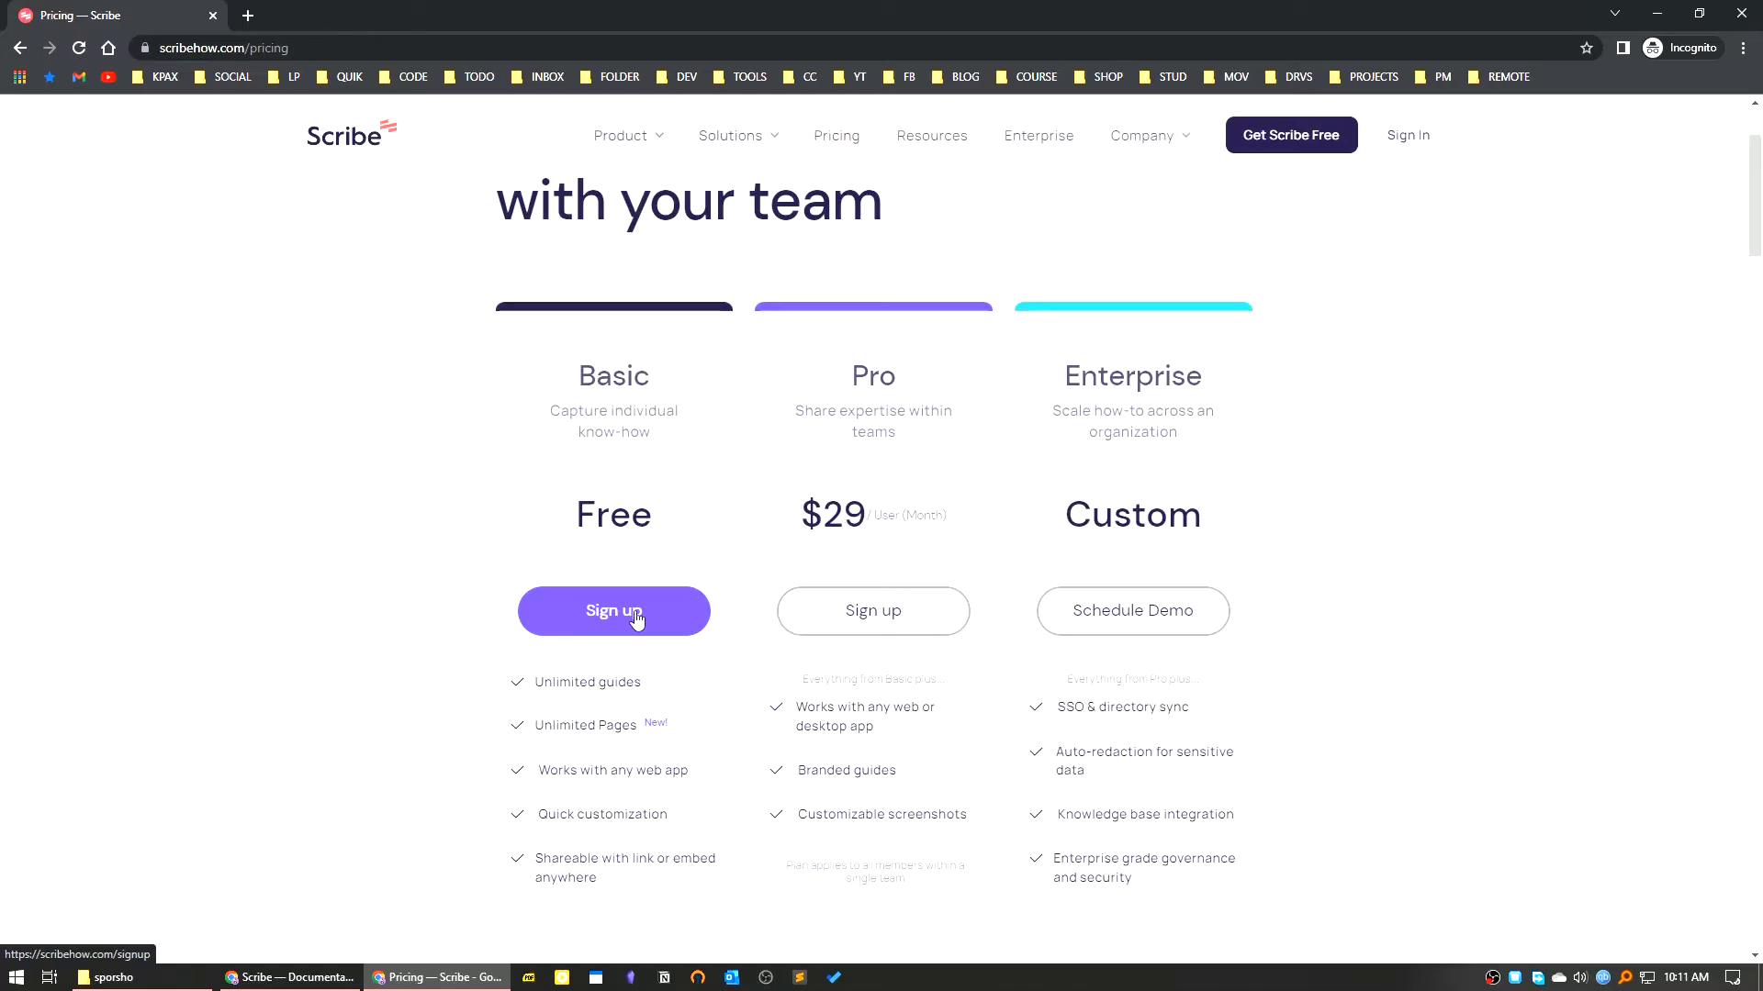
pyautogui.click(326, 147)
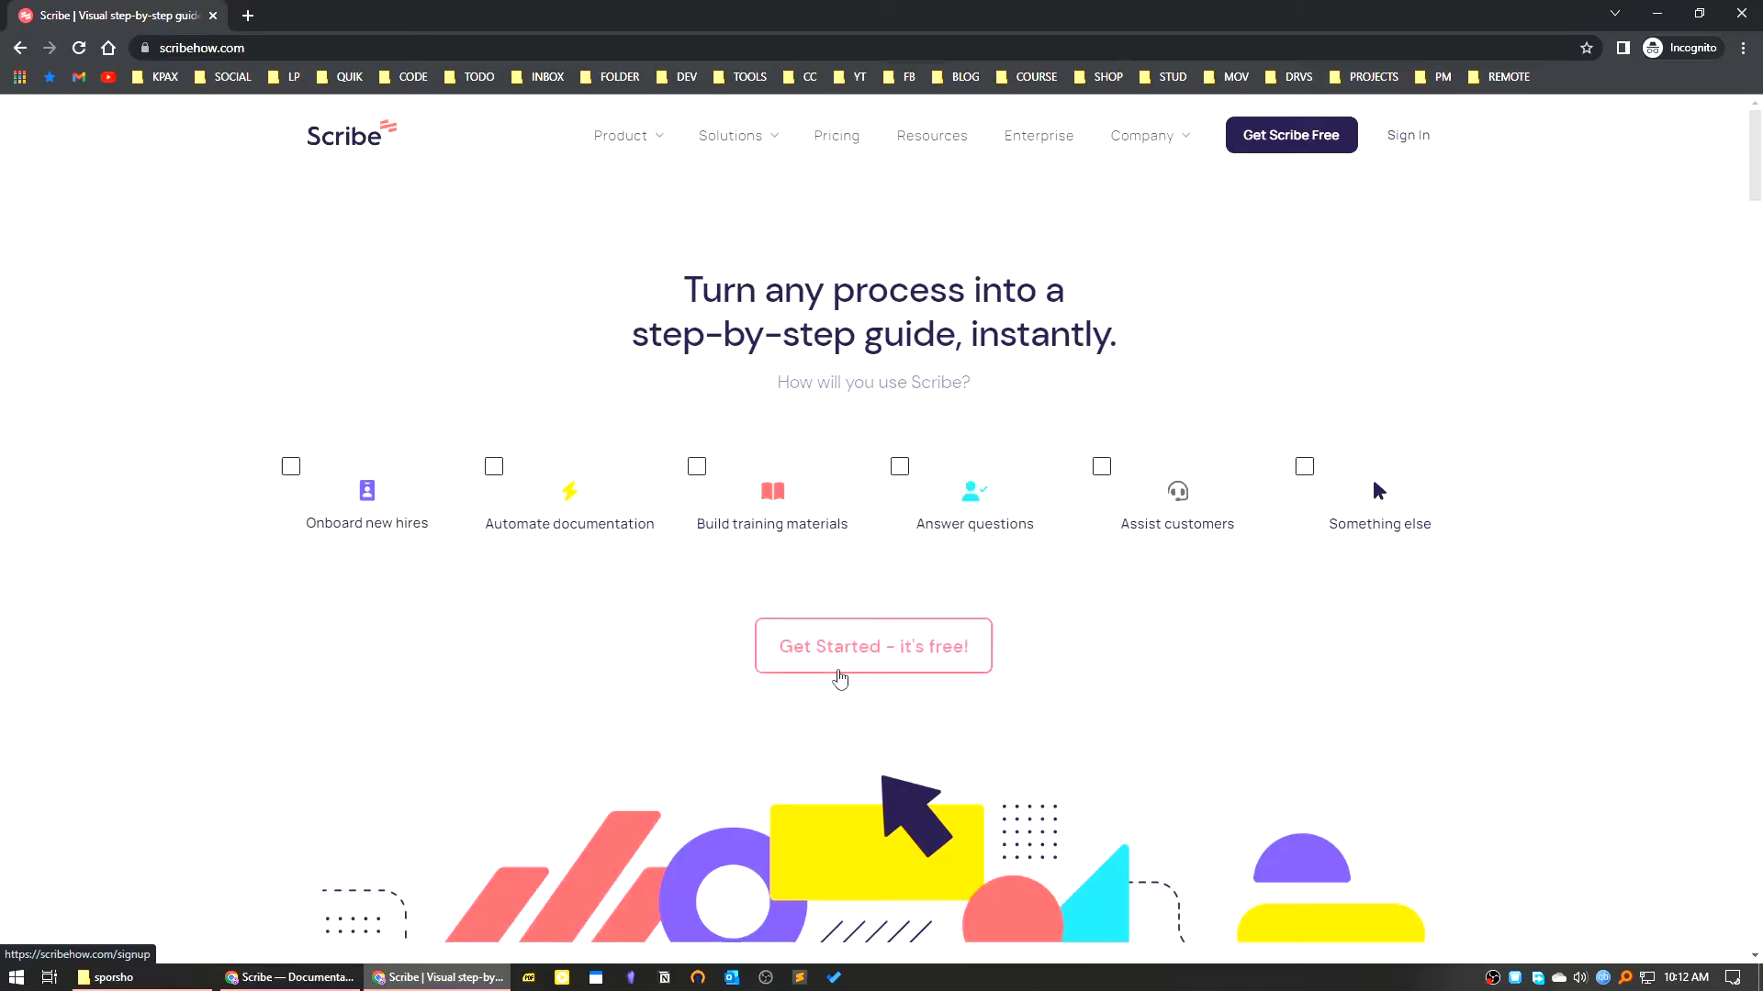
# Close the incognito window and go to the Scribe extension's Chrome Web Store listing
pyautogui.click(1737, 15)
pyautogui.click(179, 20)
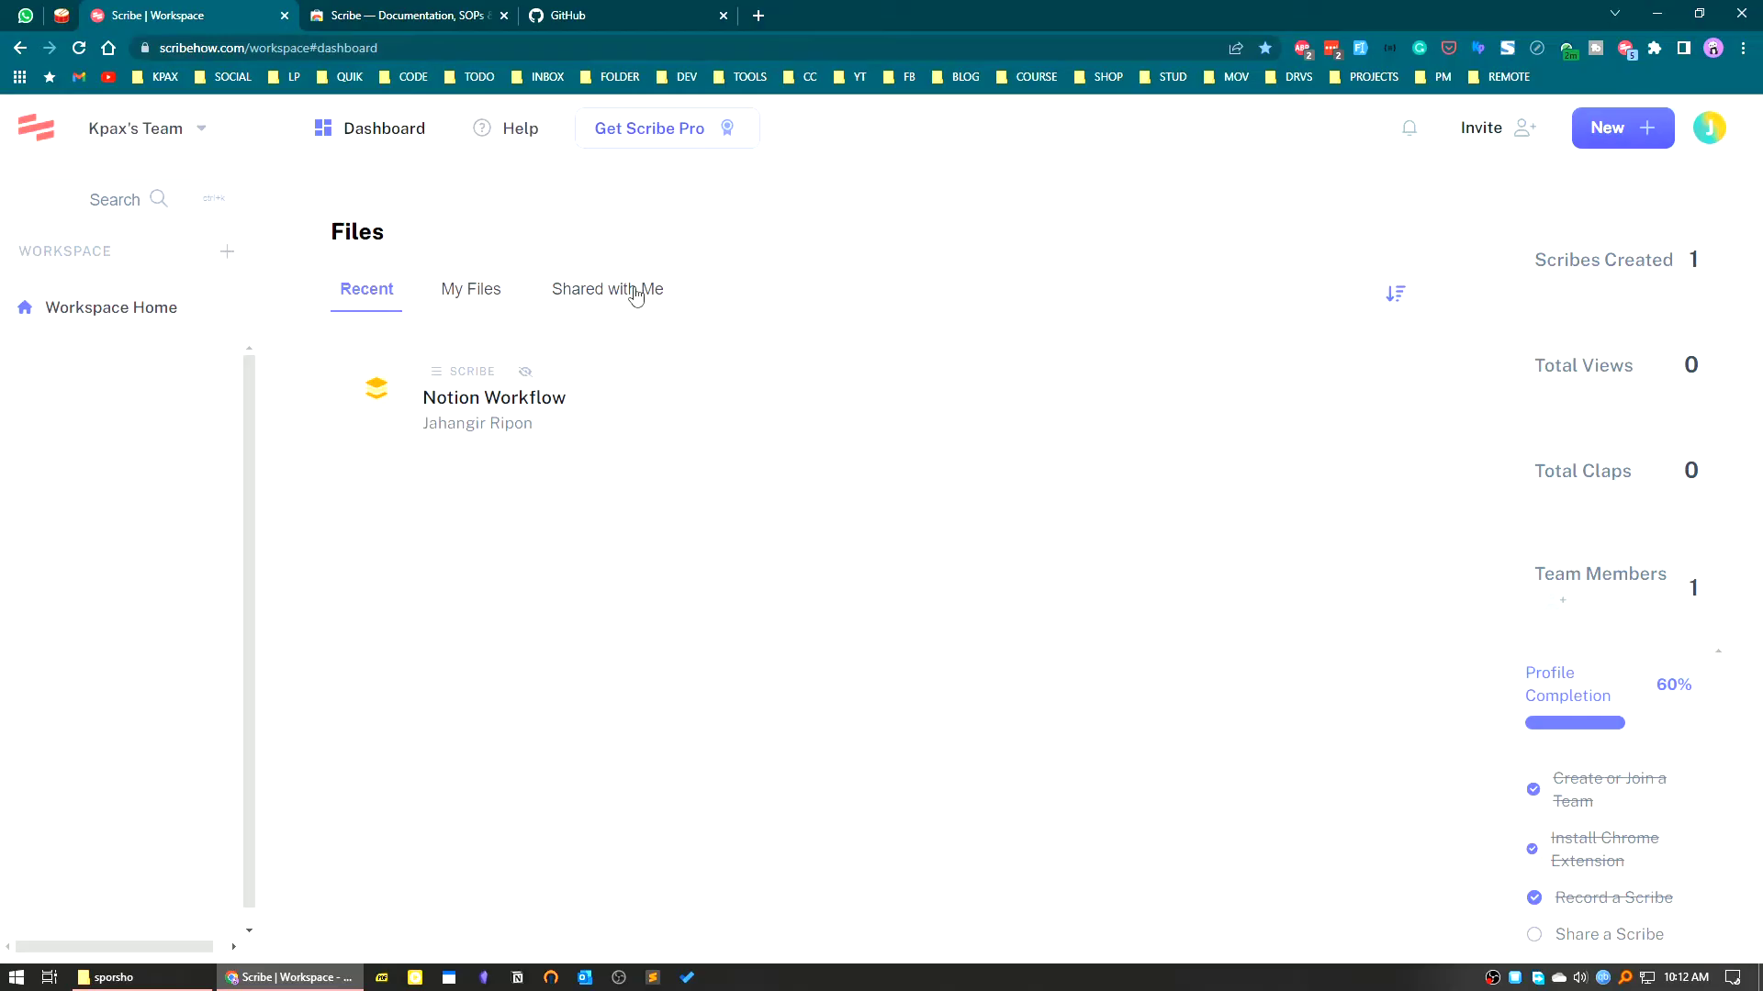
pyautogui.click(412, 11)
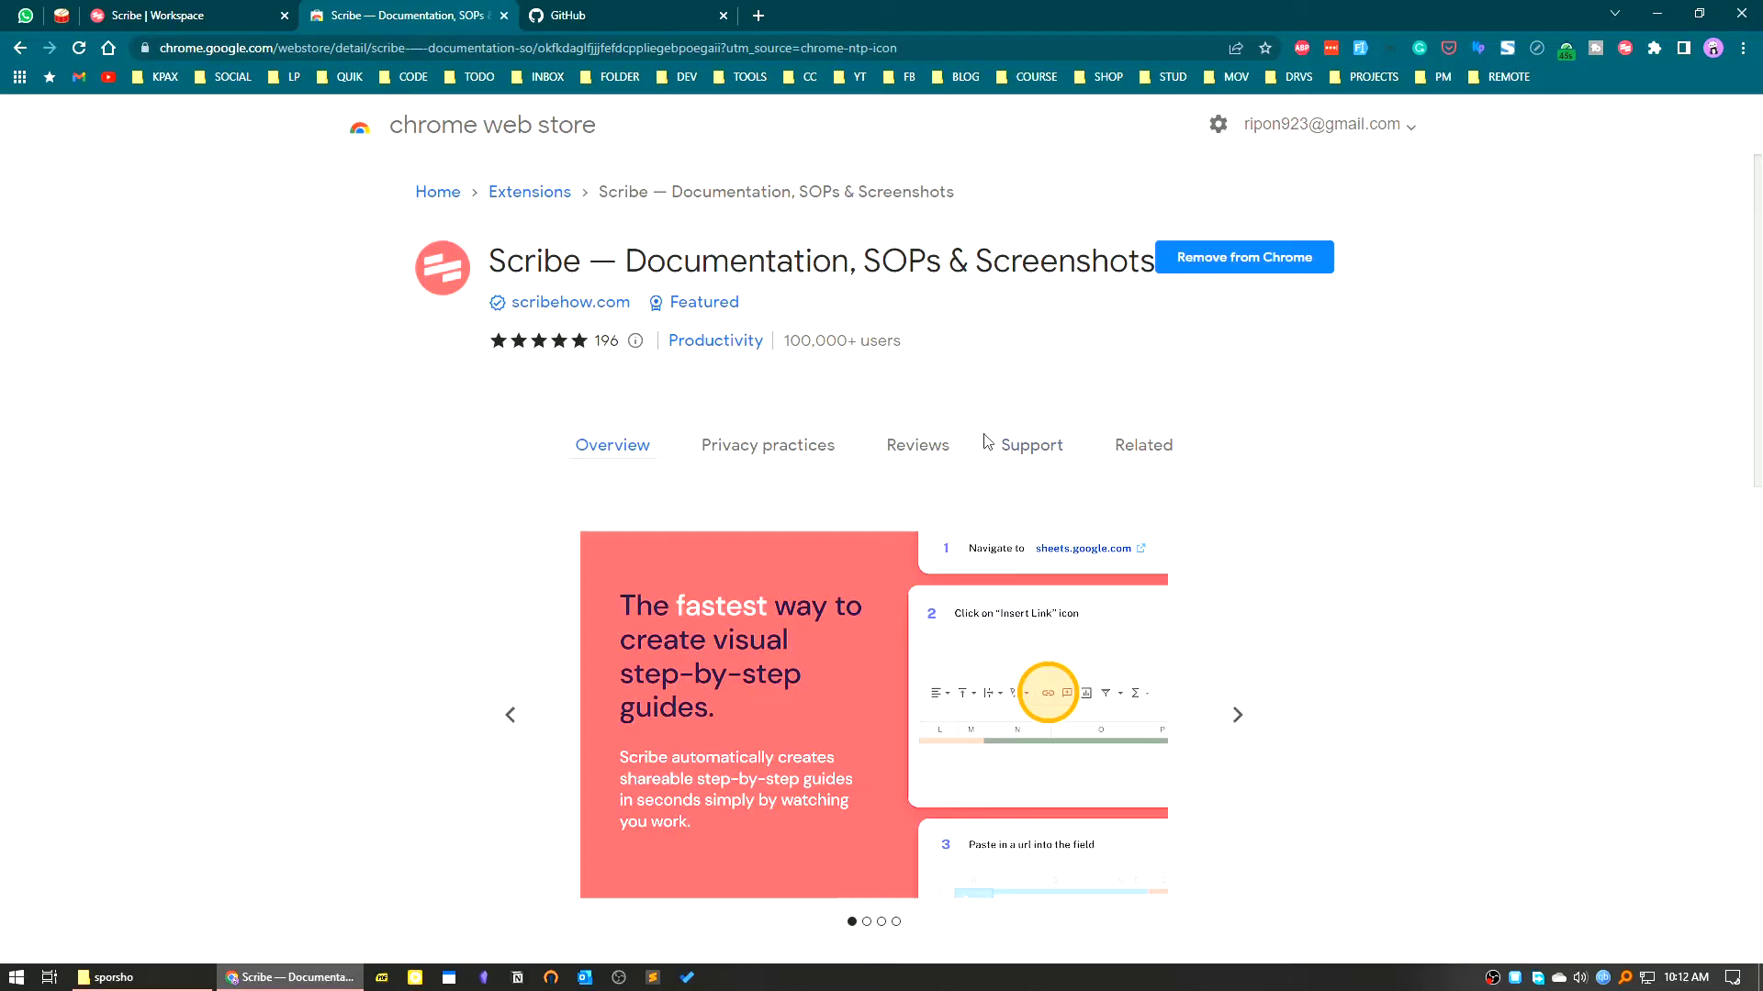
# Try starting a Scribe recording on the Chrome Web Store page
pyautogui.click(1629, 52)
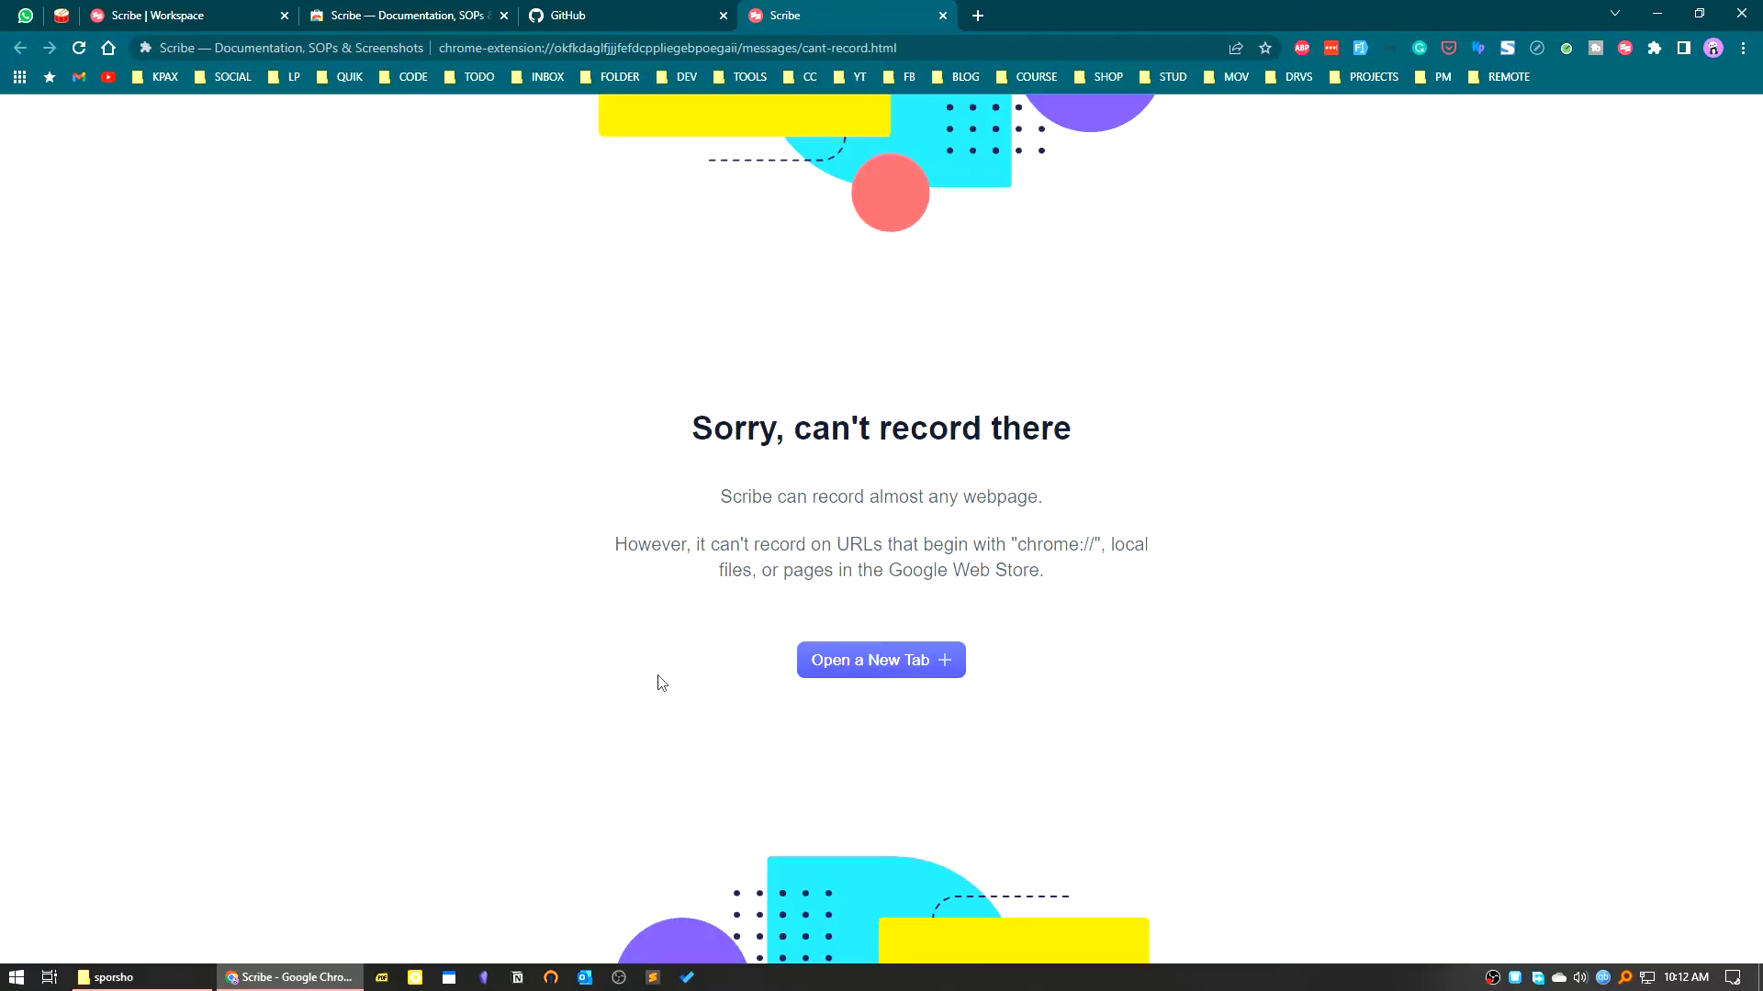
# Move the Scribe tab before GitHub and start a Scribe recording on the GitHub feed
pyautogui.click(634, 9)
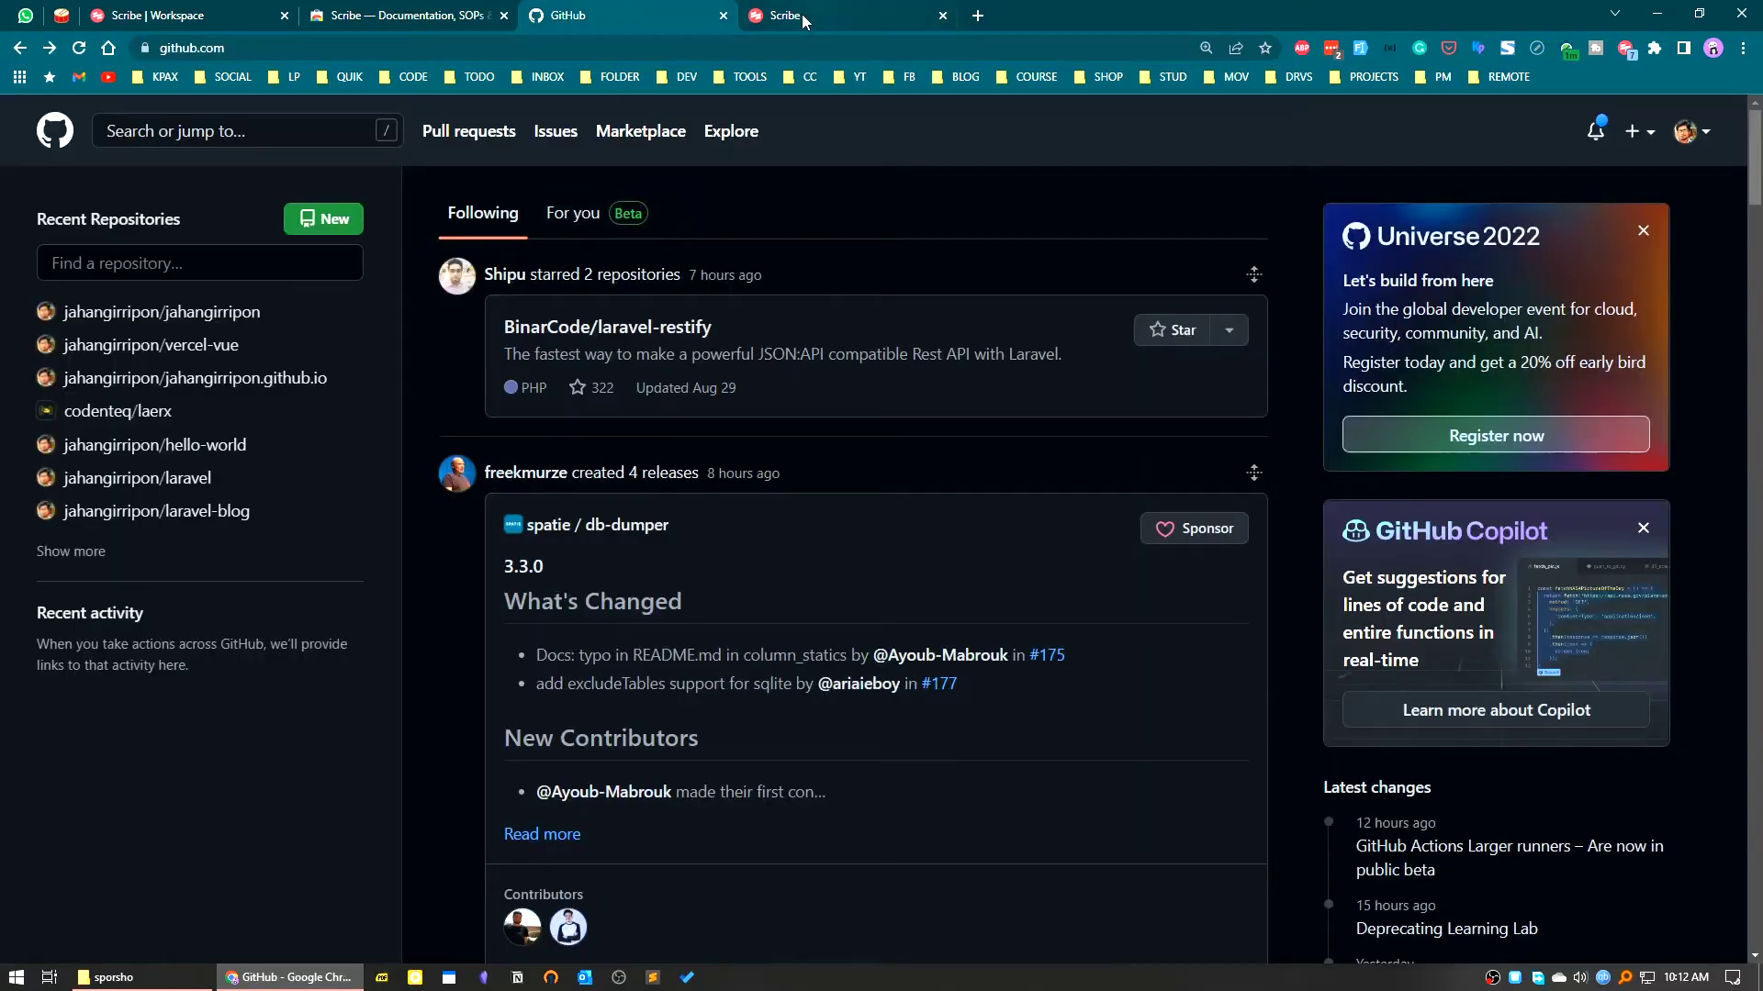
pyautogui.moveTo(806, 15); pyautogui.dragTo(614, 7)
pyautogui.hotkey('ctrl', 'Tab')
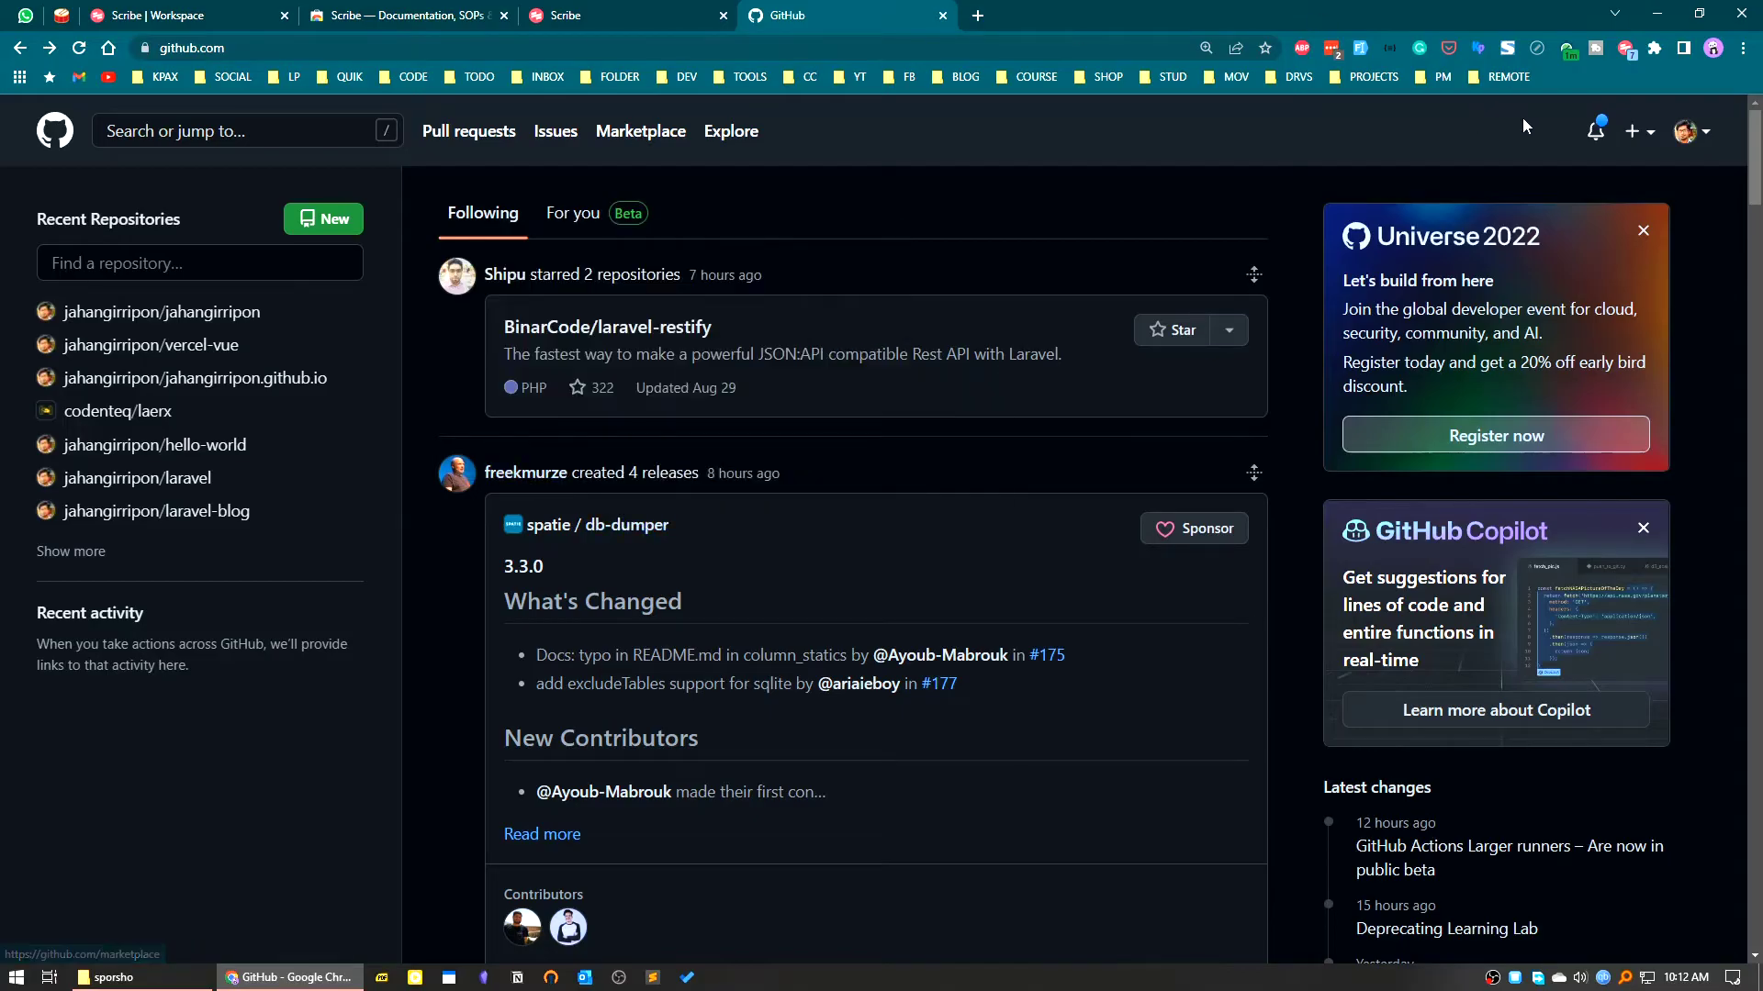
pyautogui.click(1625, 50)
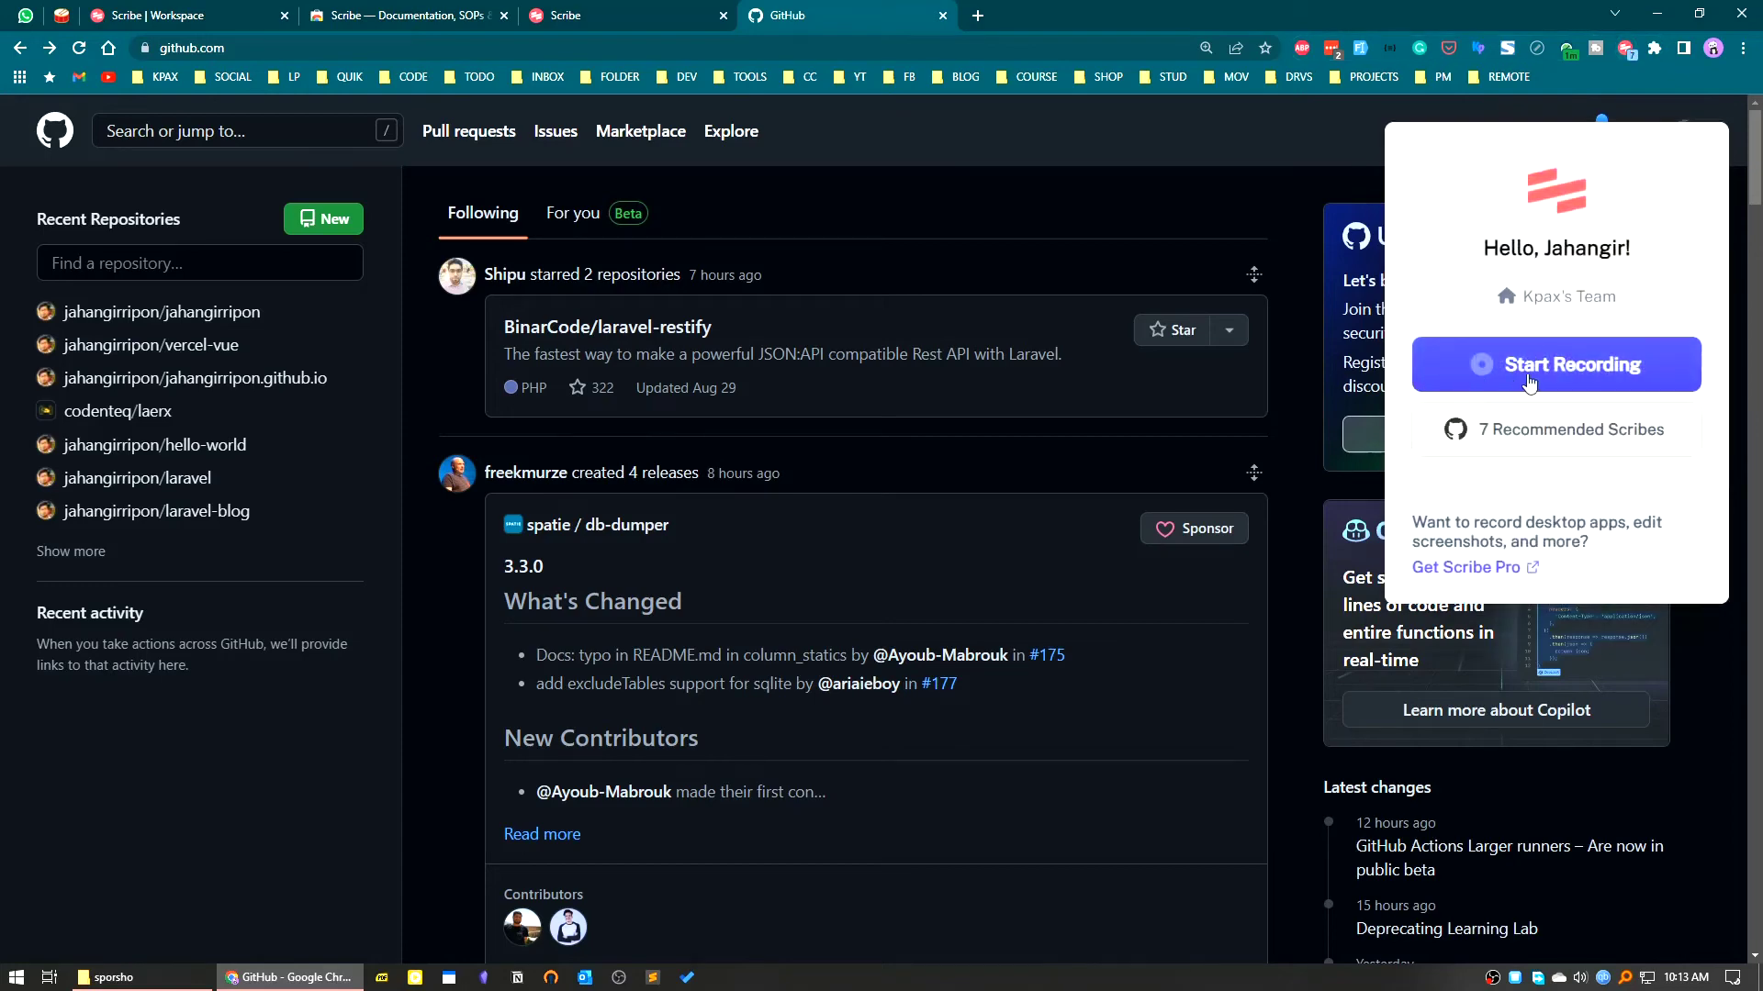
pyautogui.click(1532, 384)
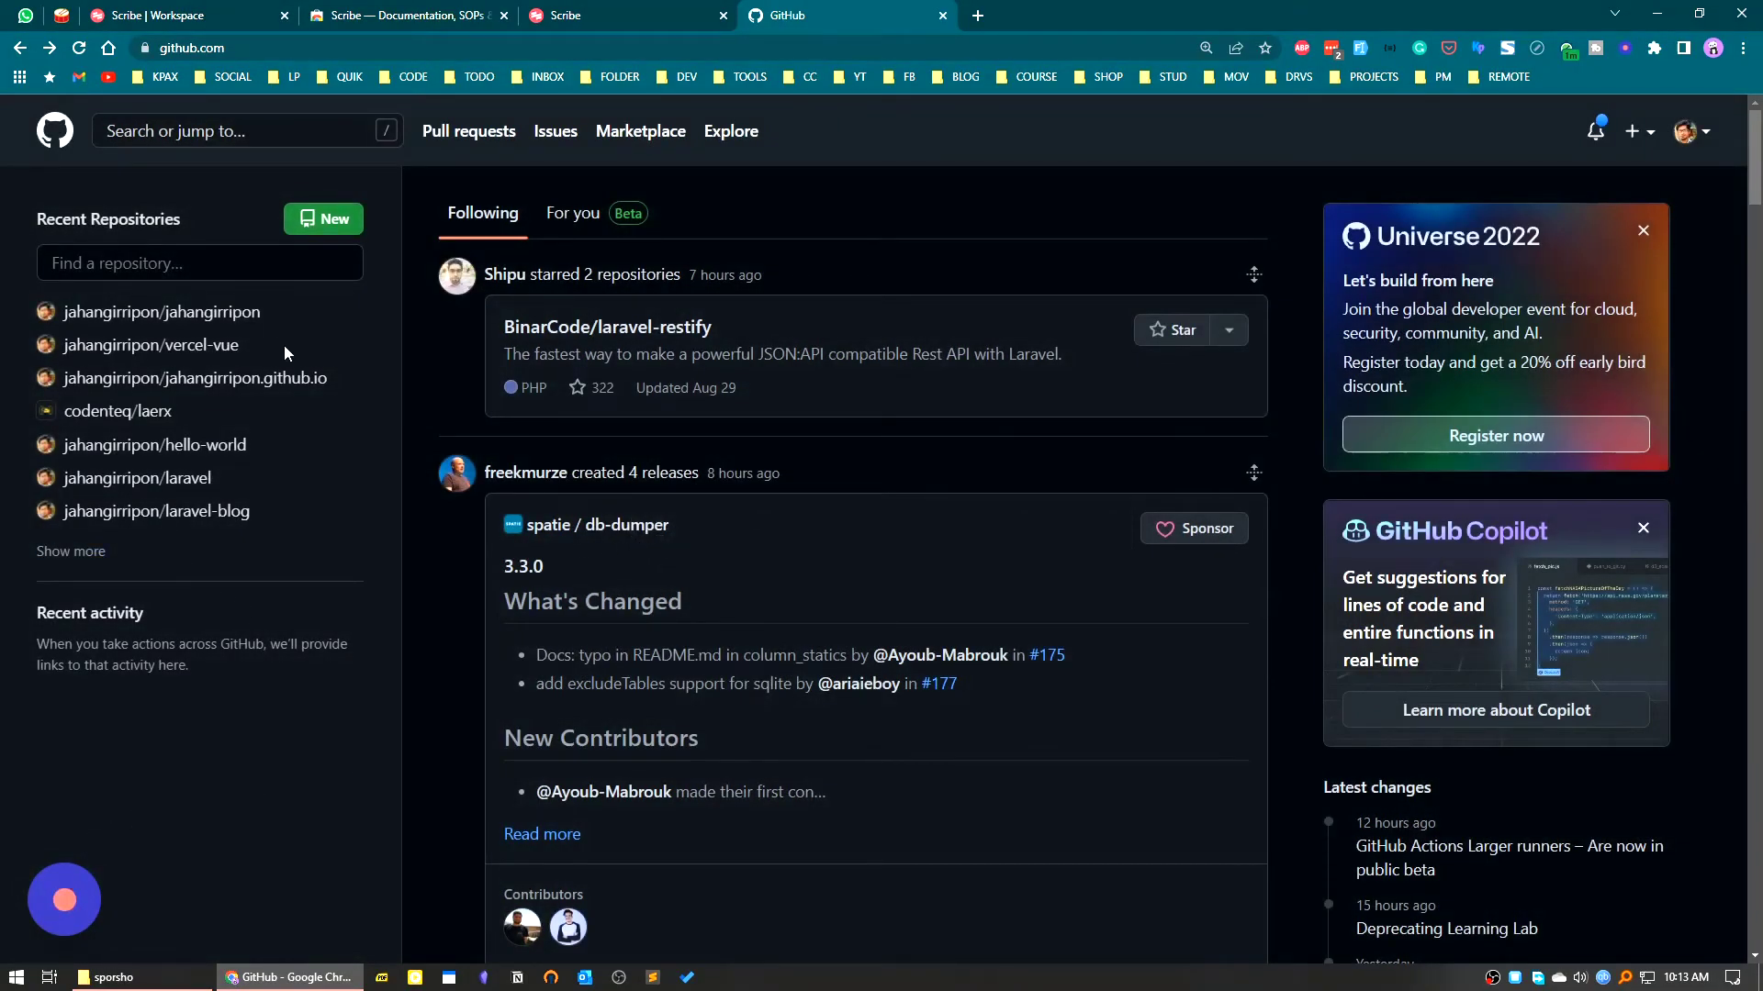
# Reload github.com and show the + menu for creating something new
pyautogui.click(240, 48)
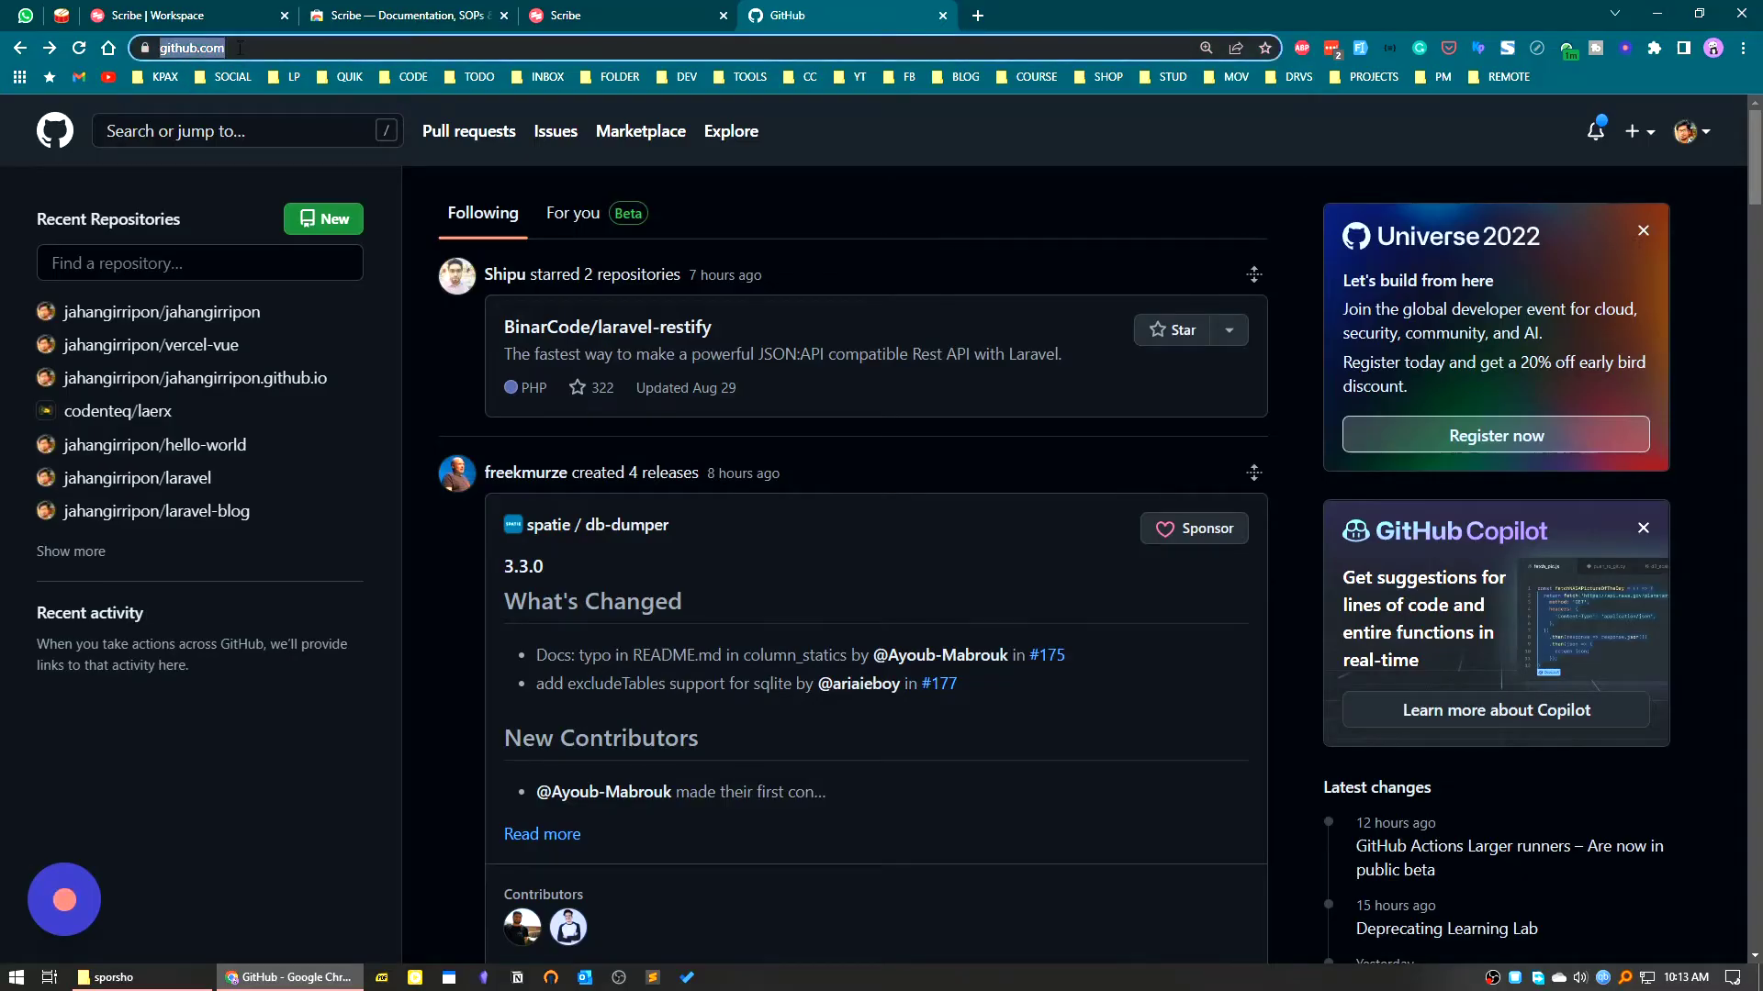
pyautogui.press('Return')
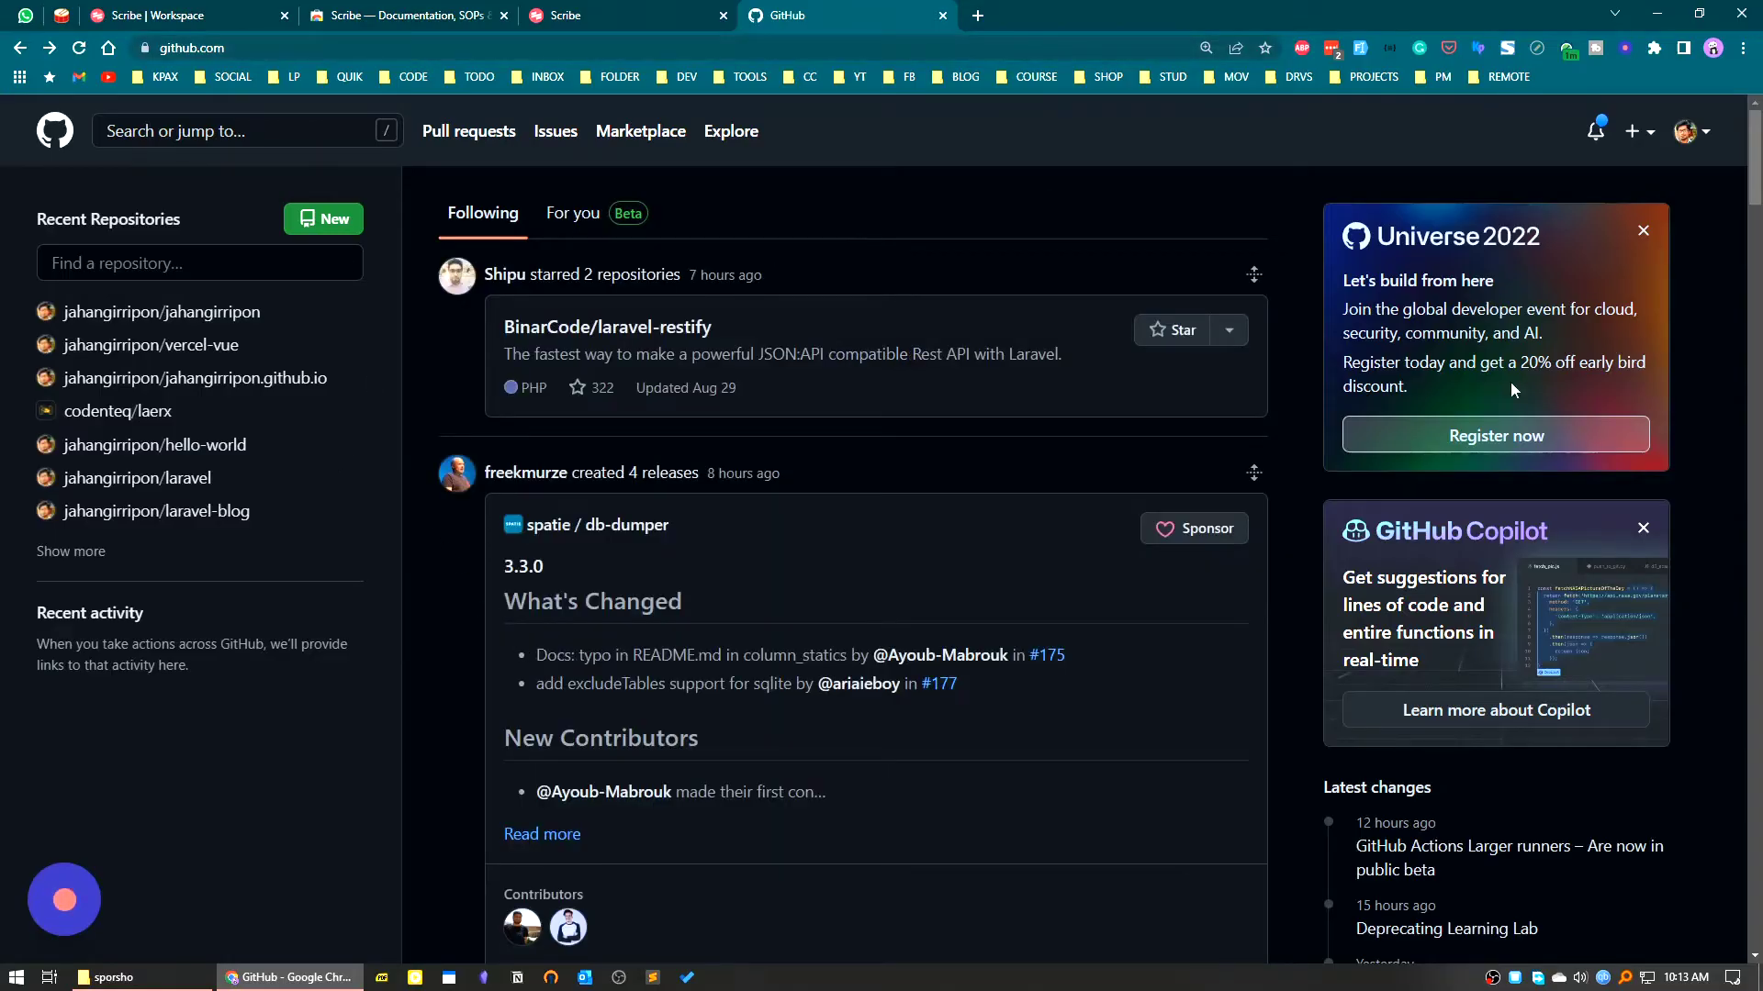
pyautogui.click(1647, 134)
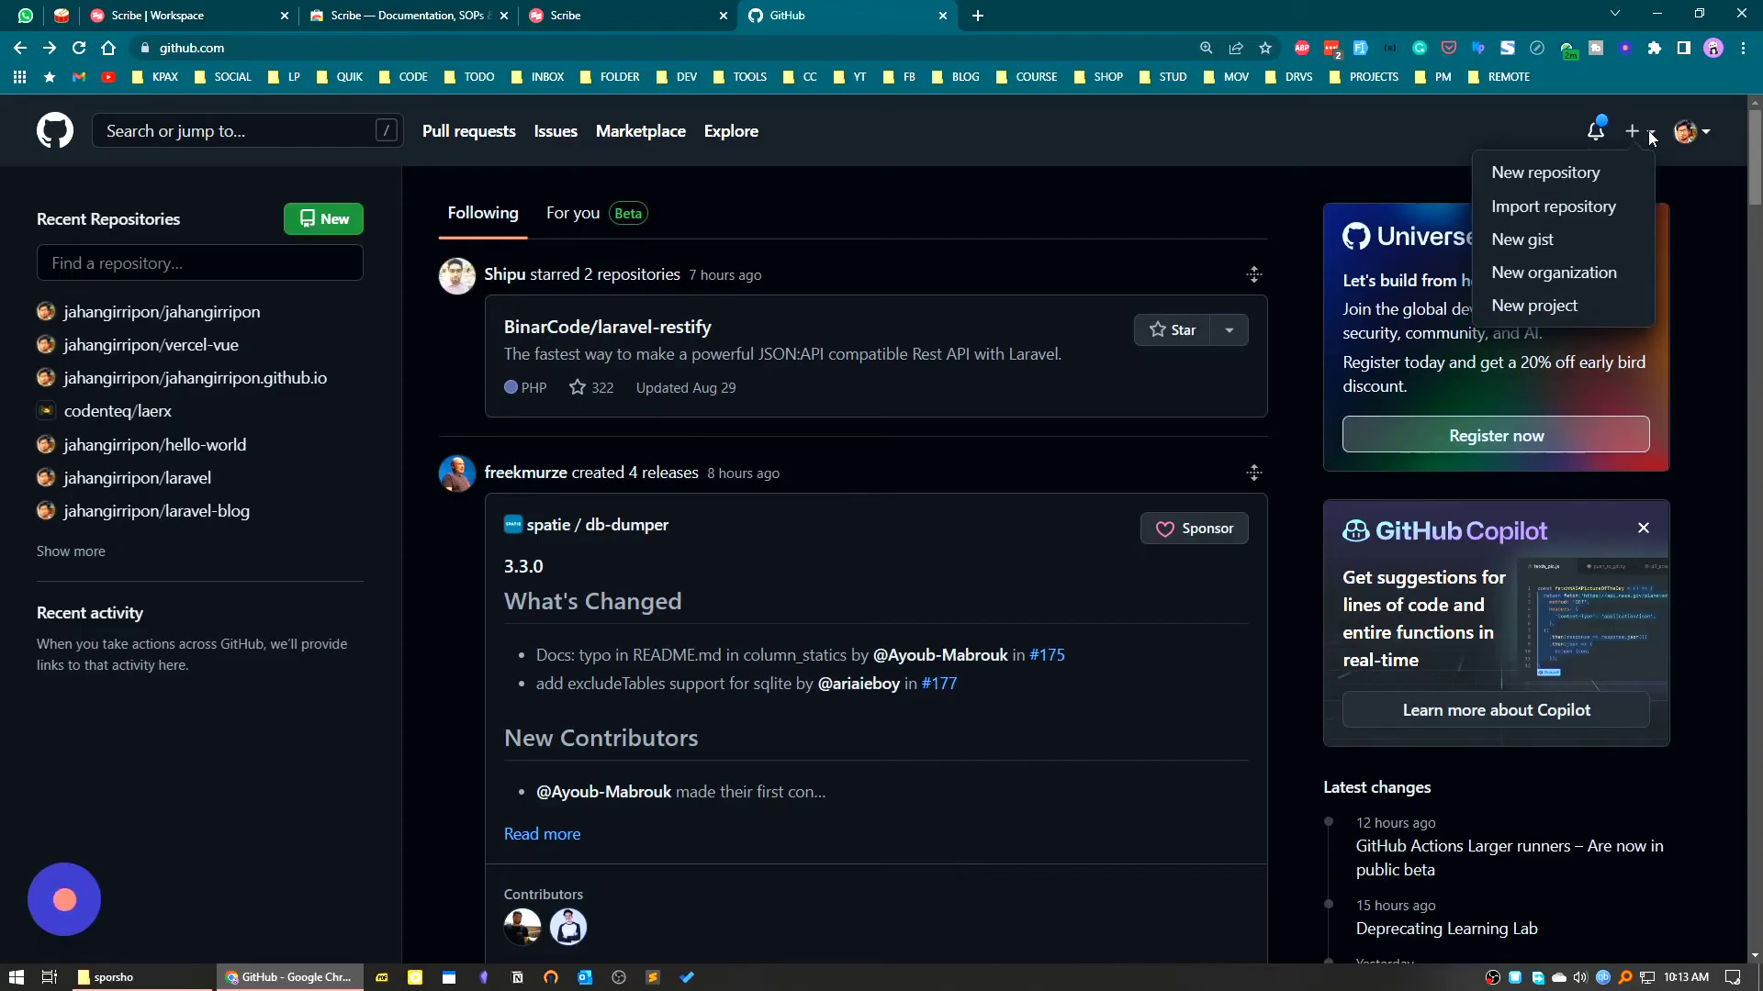
# Start a new repository named test-scribe-repo, described as 'Create a test repository'
pyautogui.click(1520, 175)
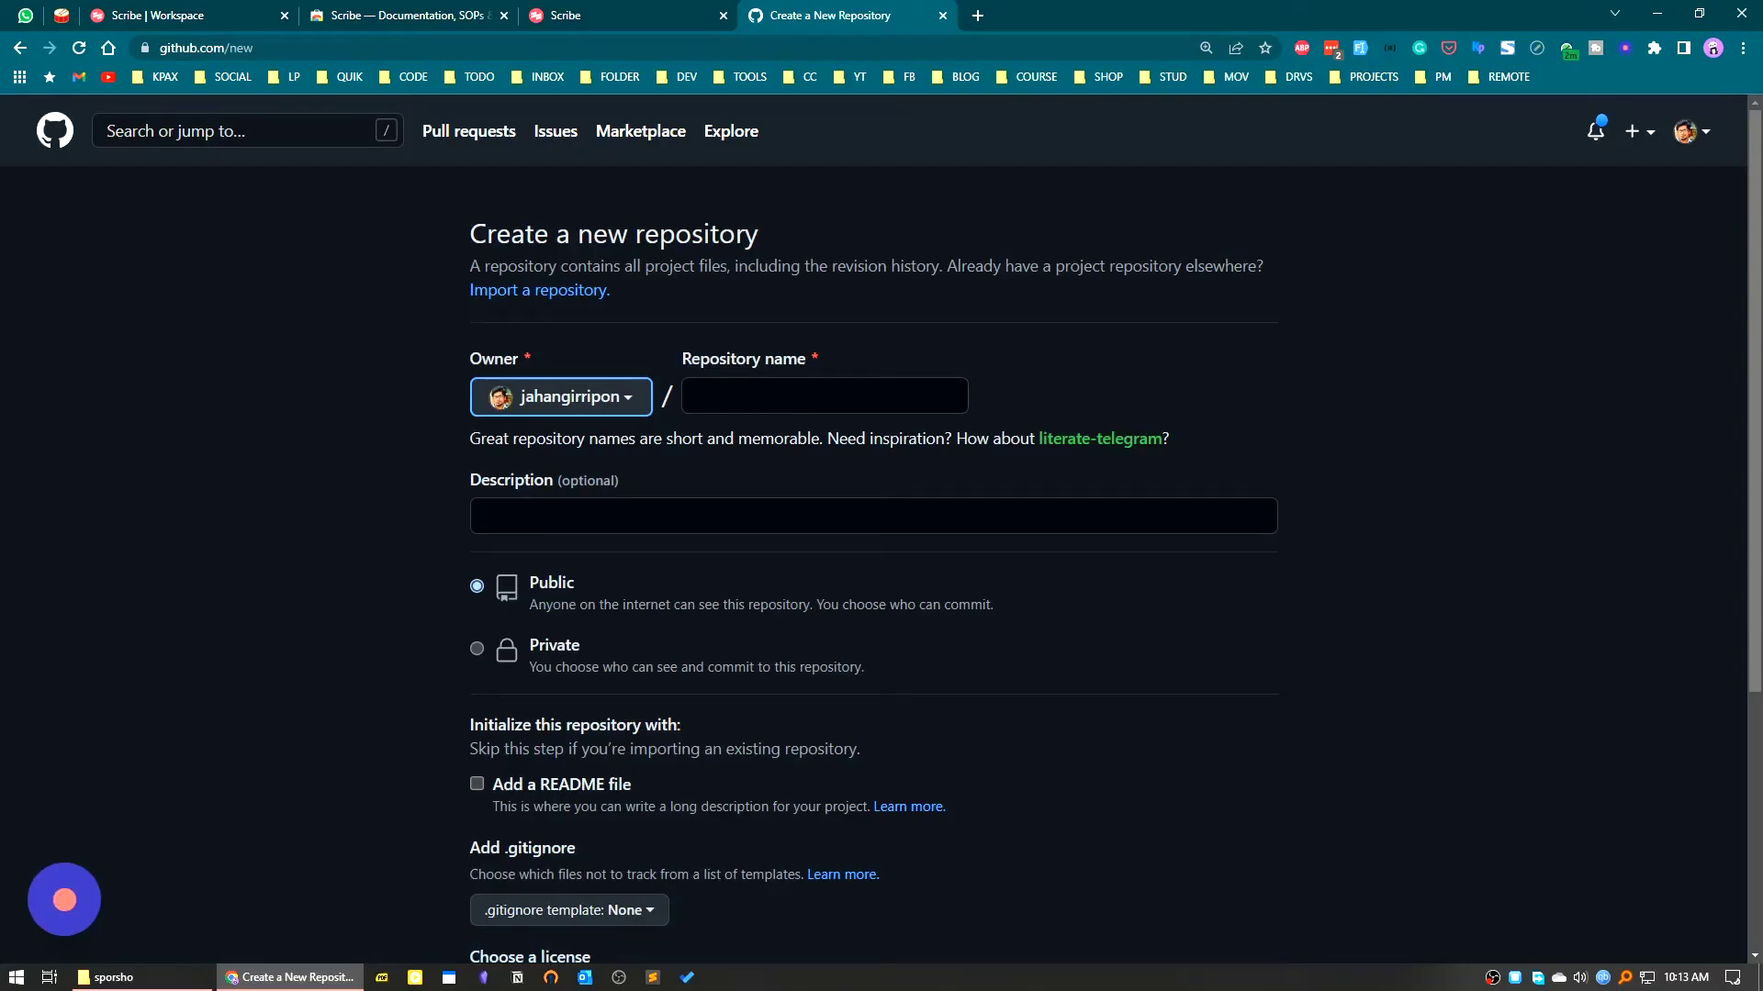
pyautogui.click(824, 396)
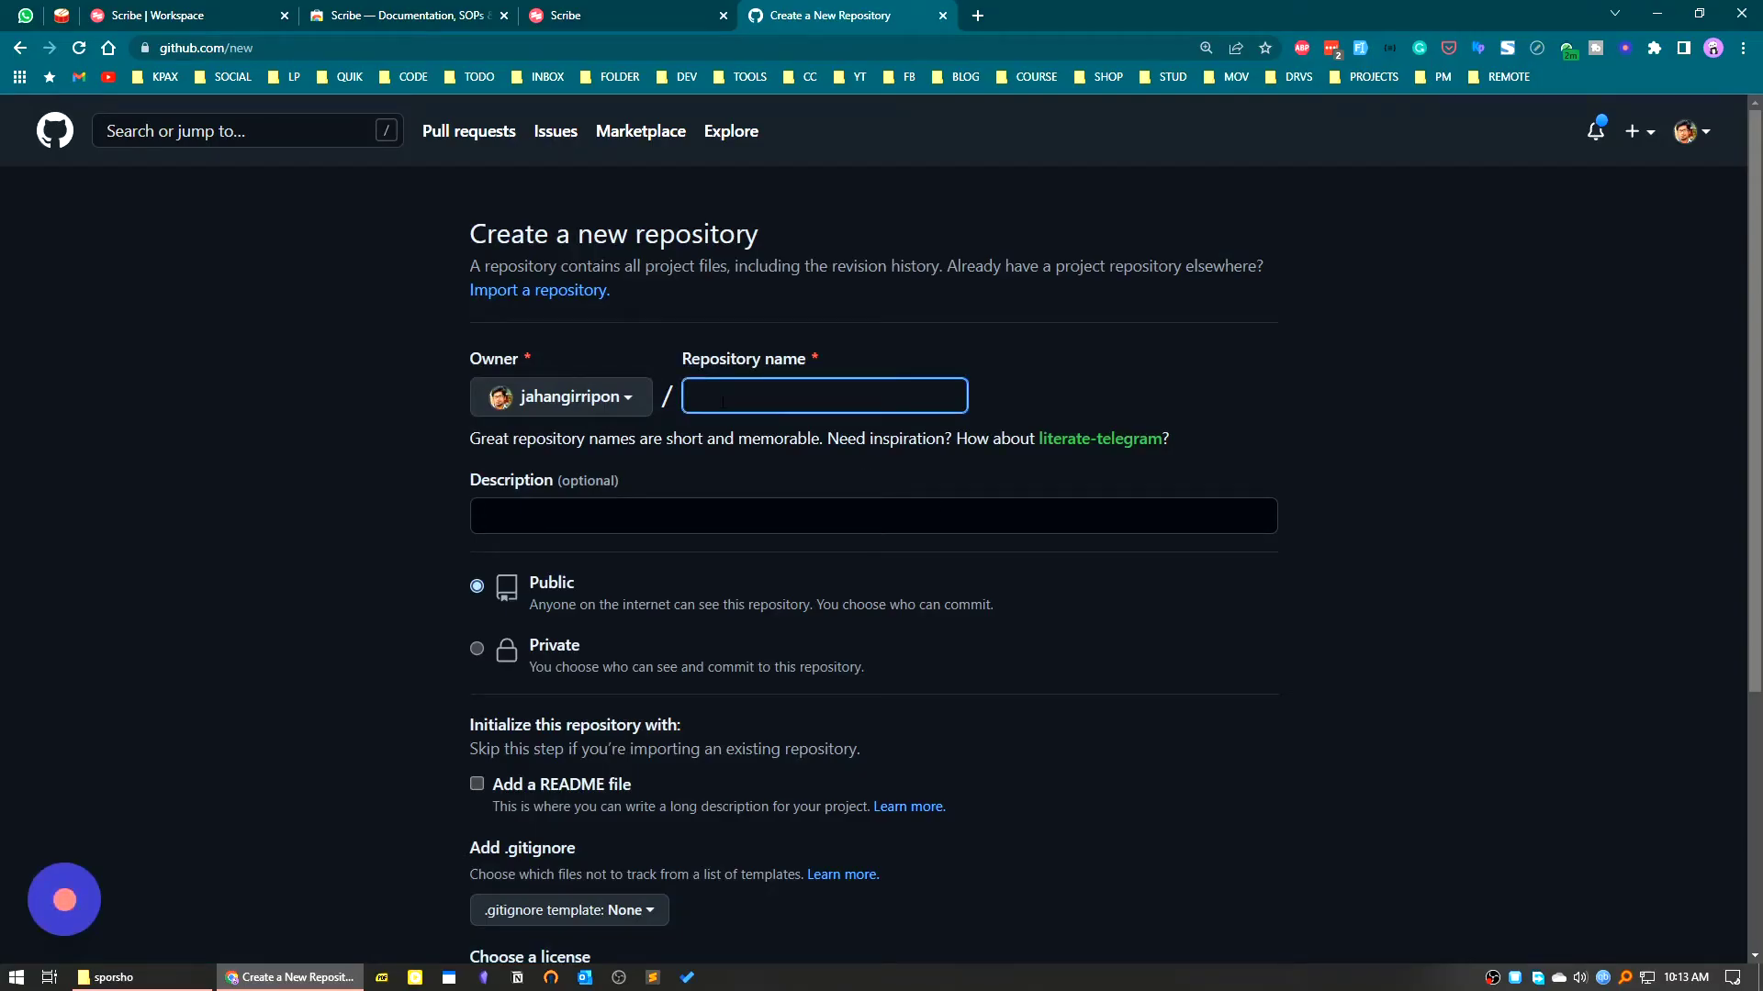
pyautogui.write('test')
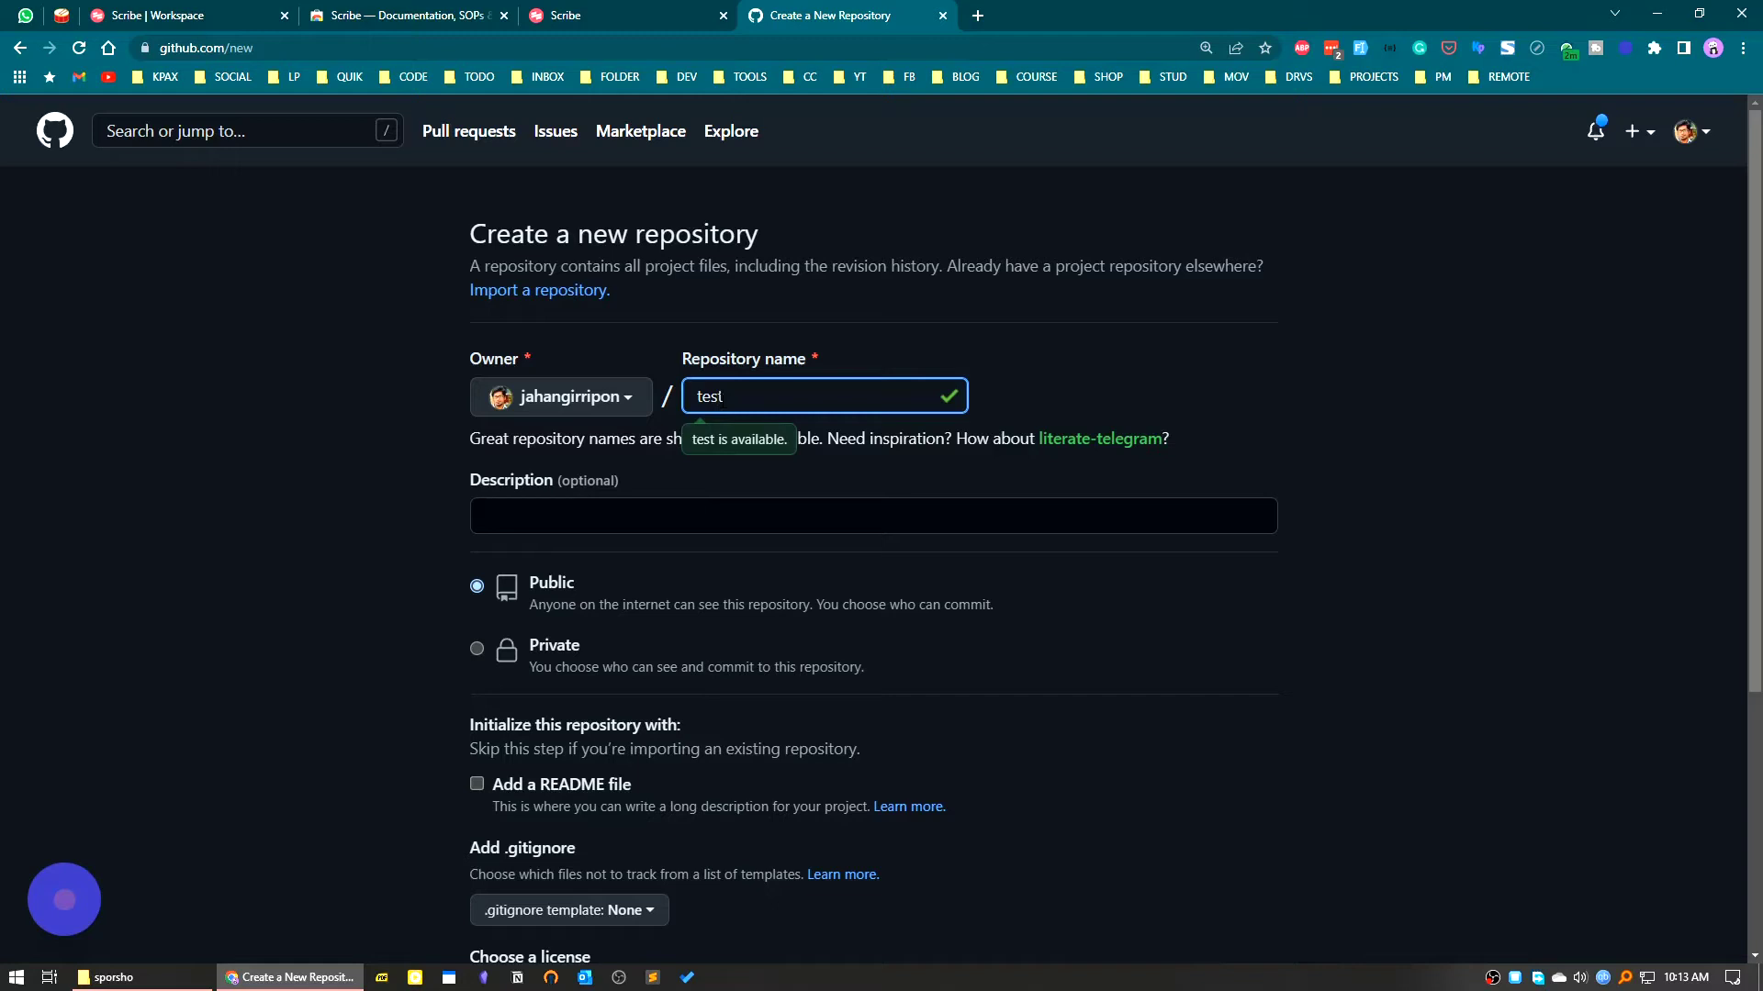
pyautogui.write('-scri')
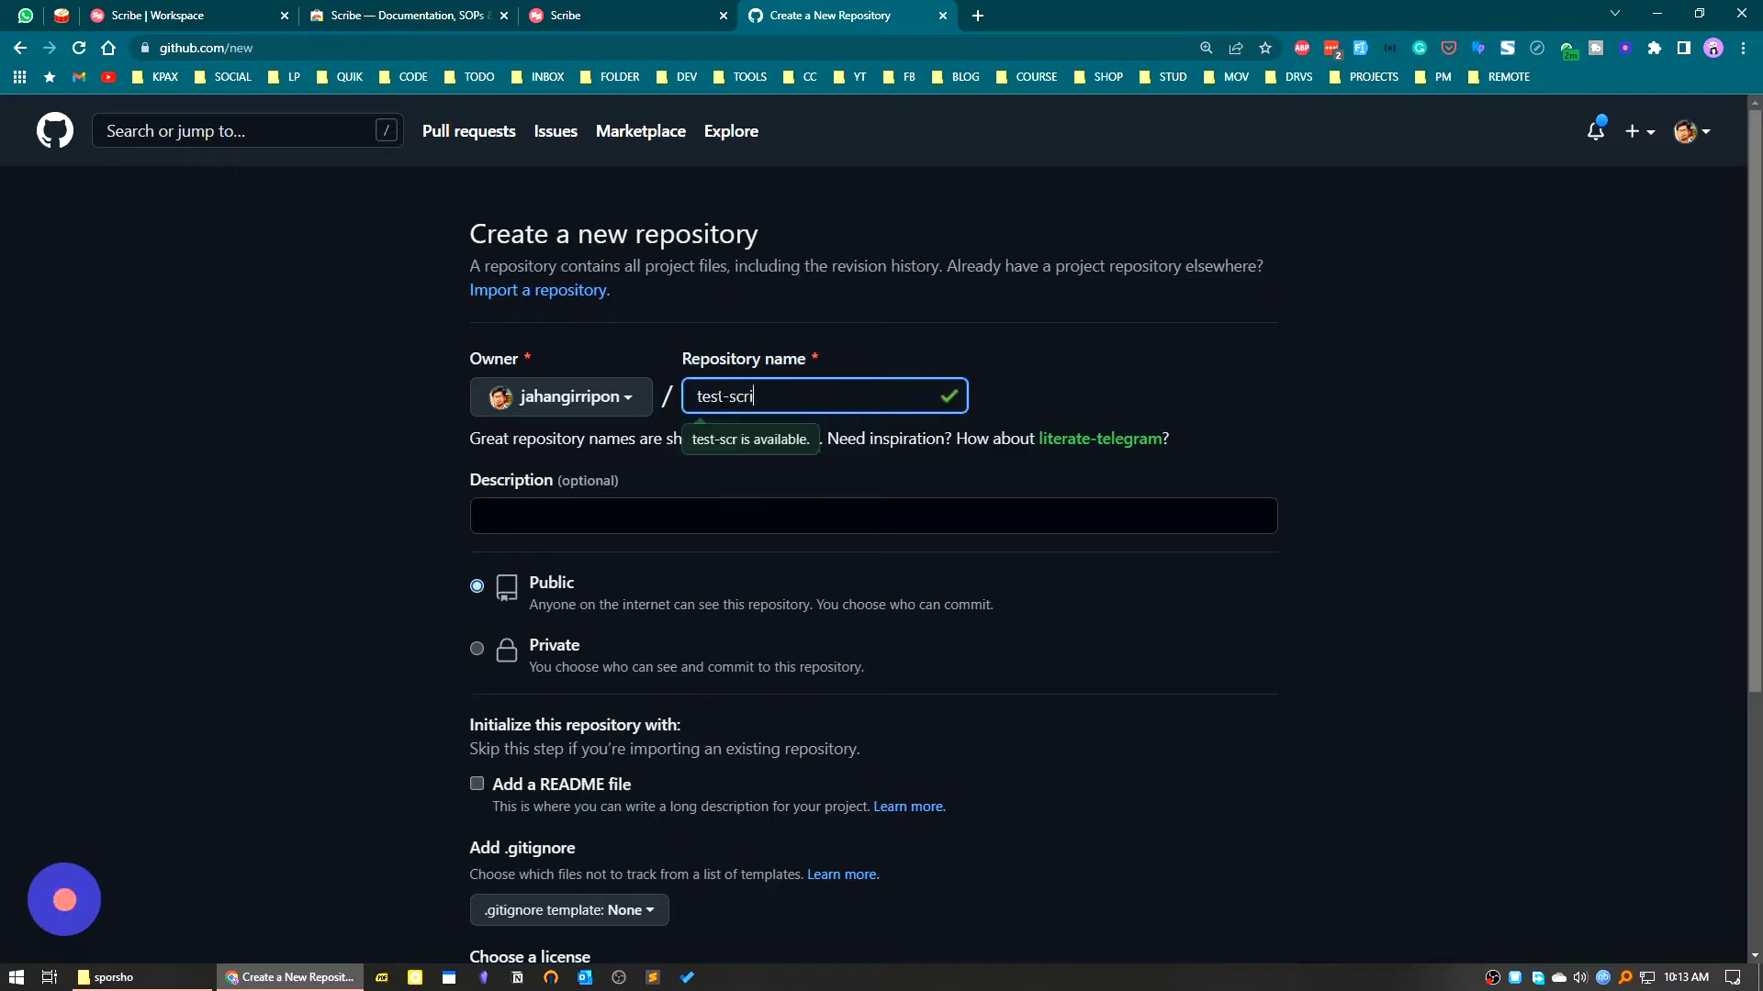
pyautogui.write('be-repo')
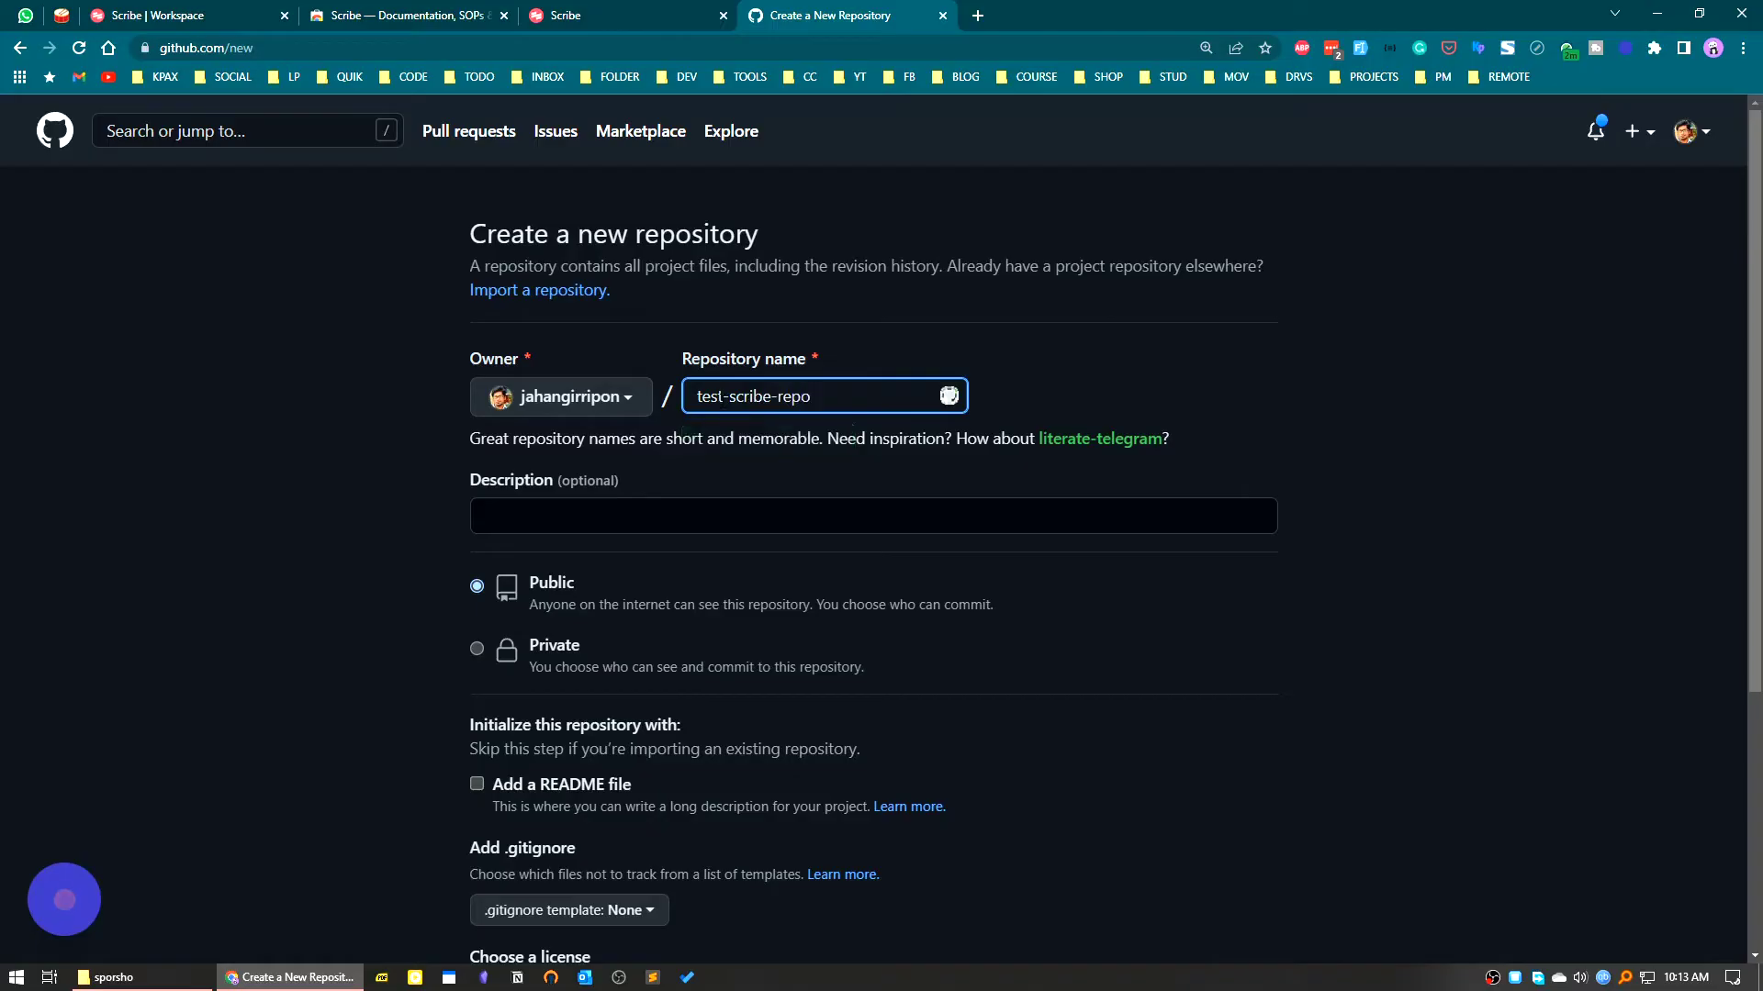
pyautogui.click(485, 516)
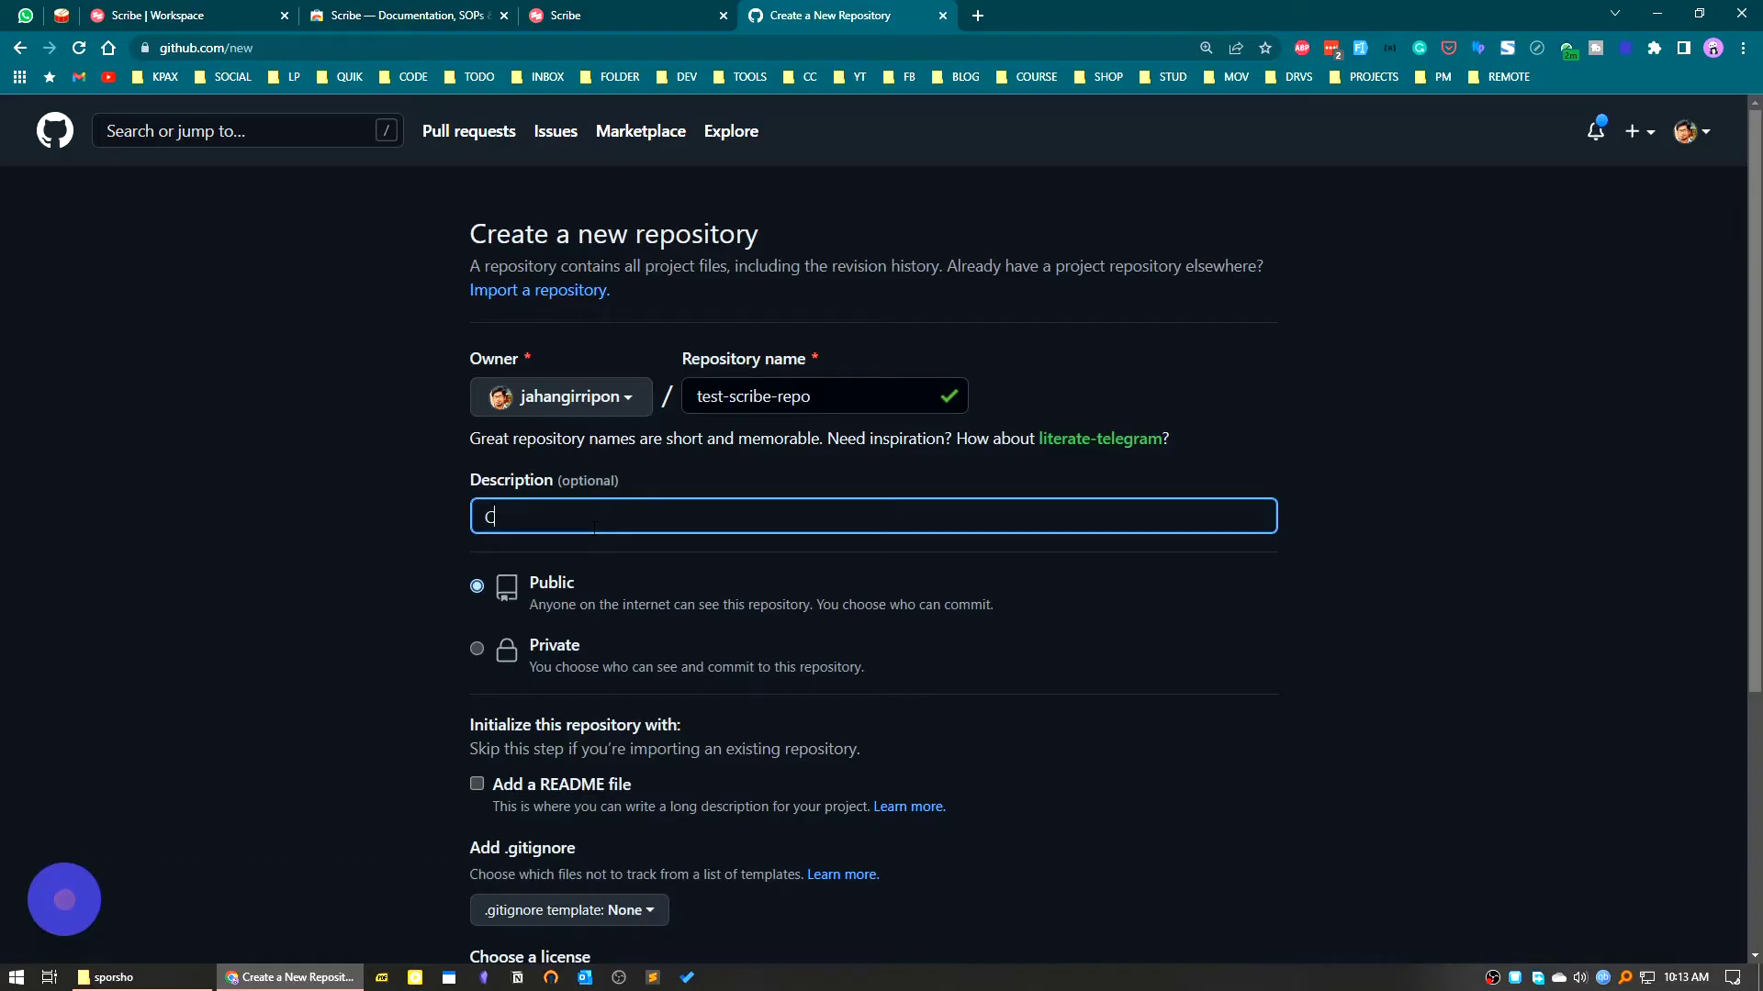
pyautogui.write('eate a test repositor')
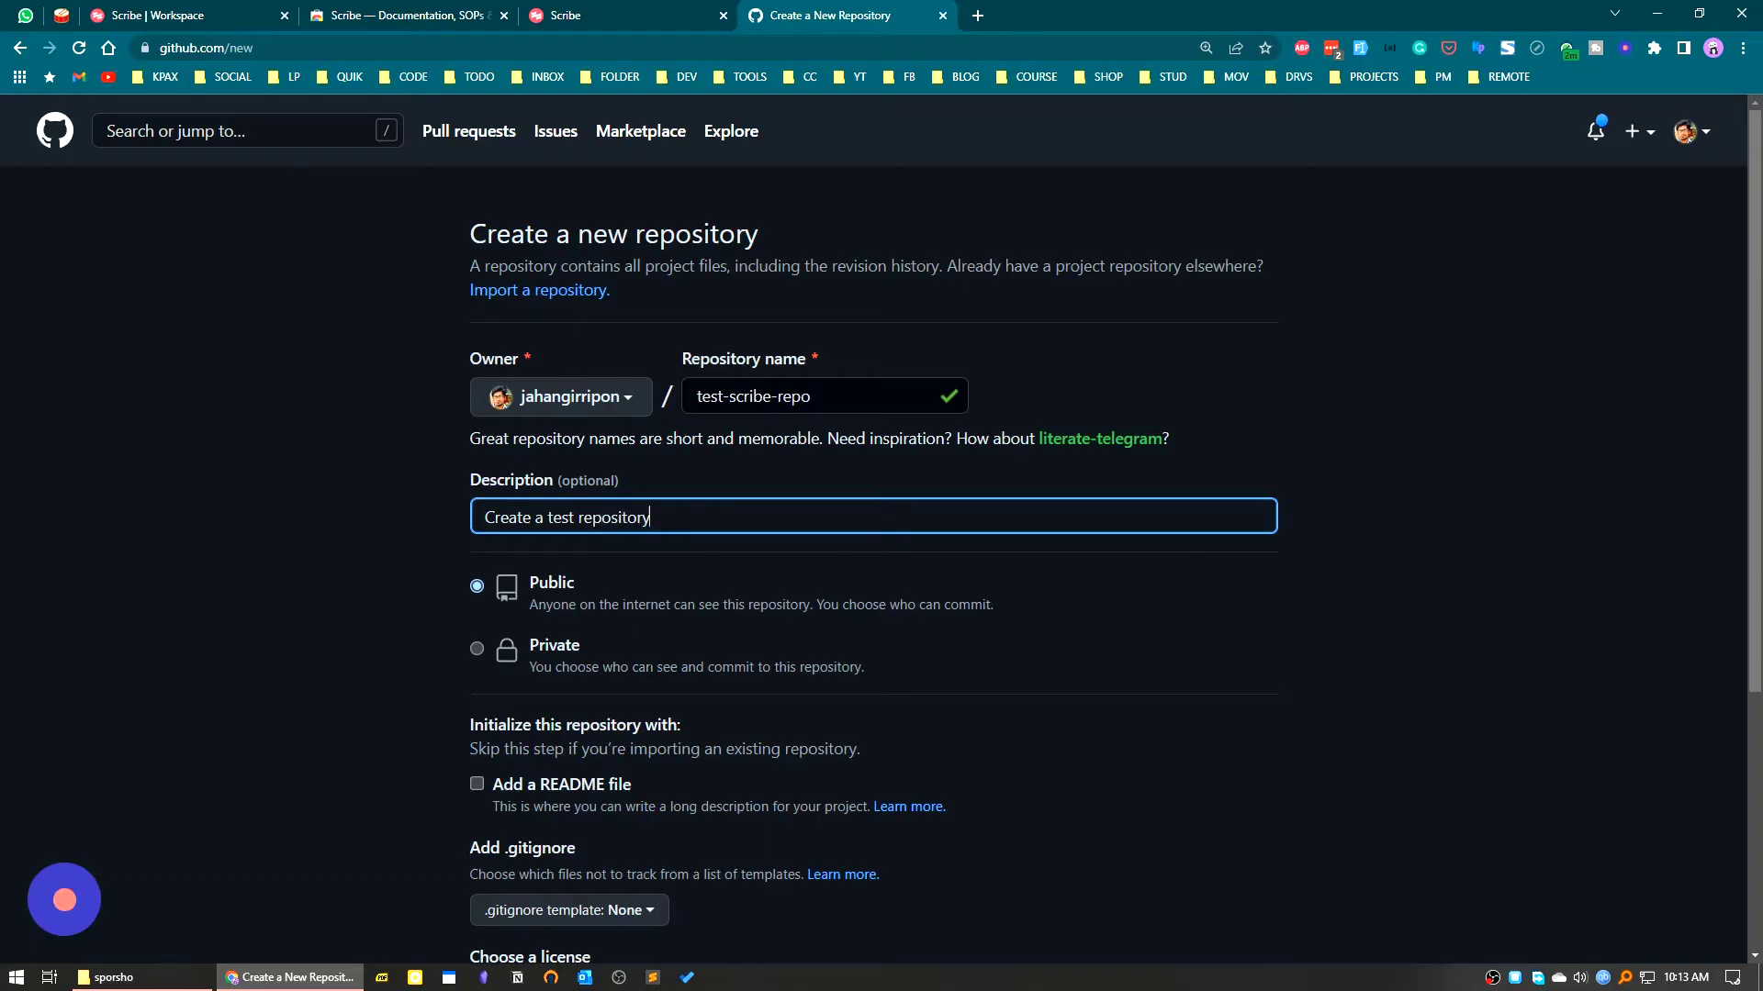
pyautogui.write('y')
# Keep the repository Public and tick Add a README file
pyautogui.scroll(-3, 677, 680)
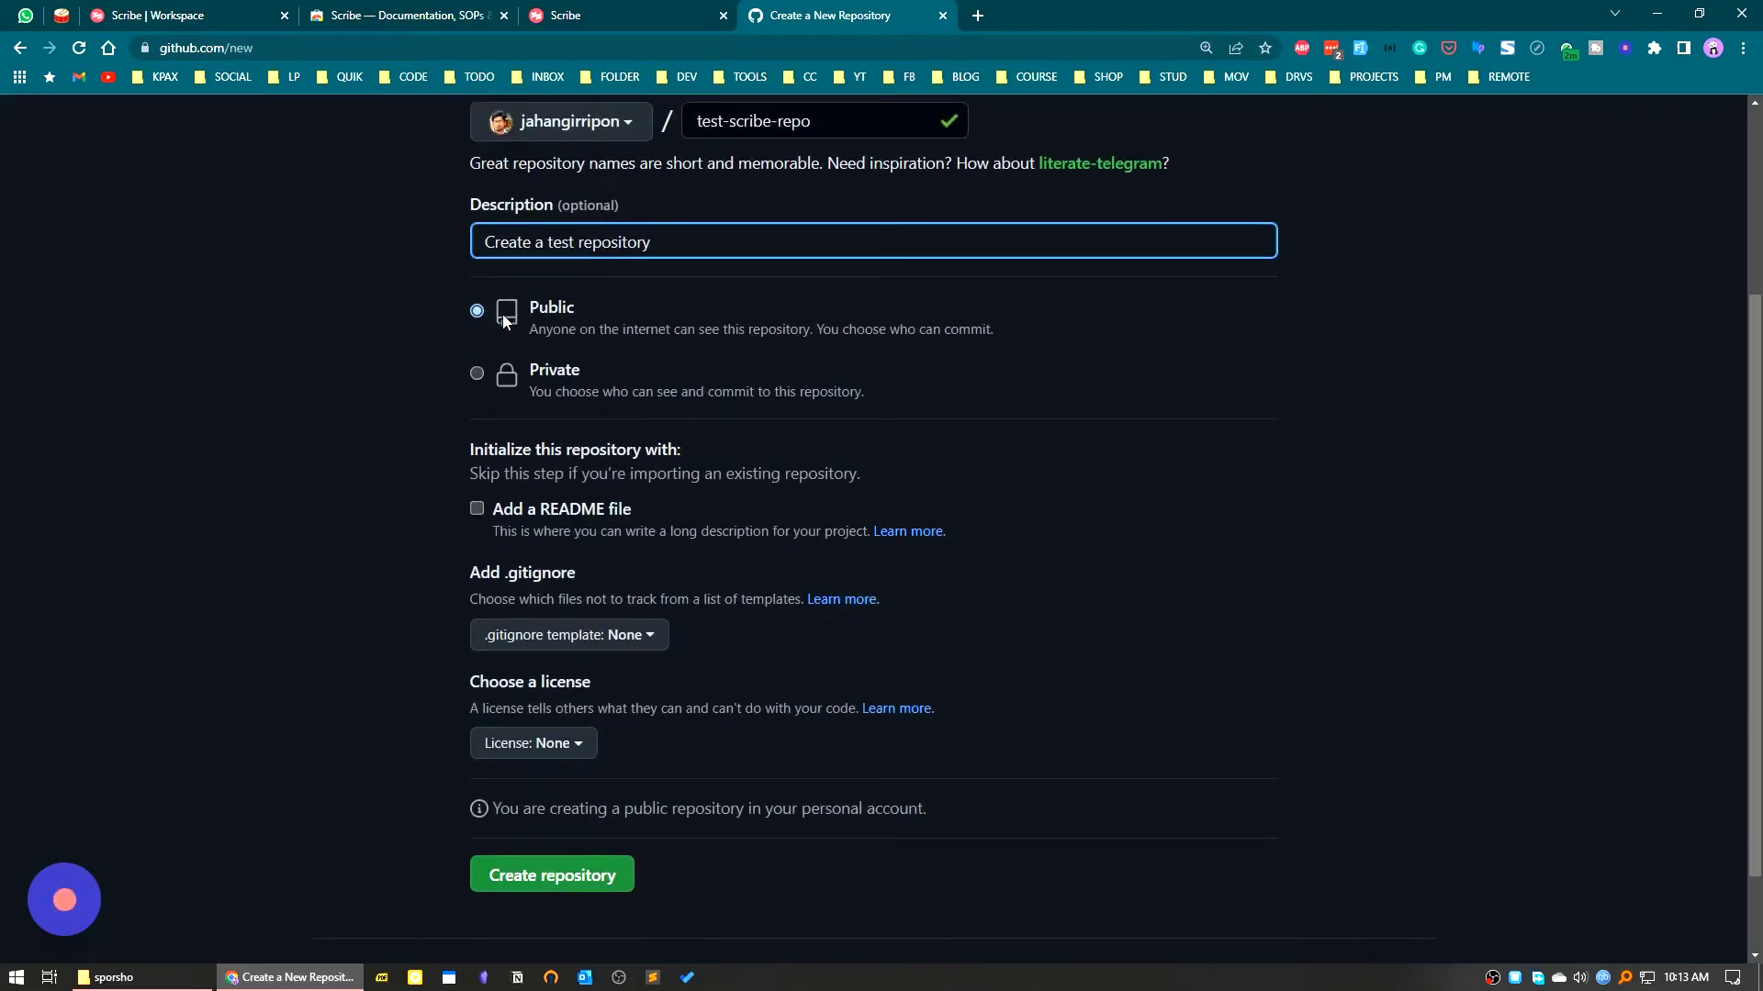
pyautogui.click(477, 372)
pyautogui.click(476, 312)
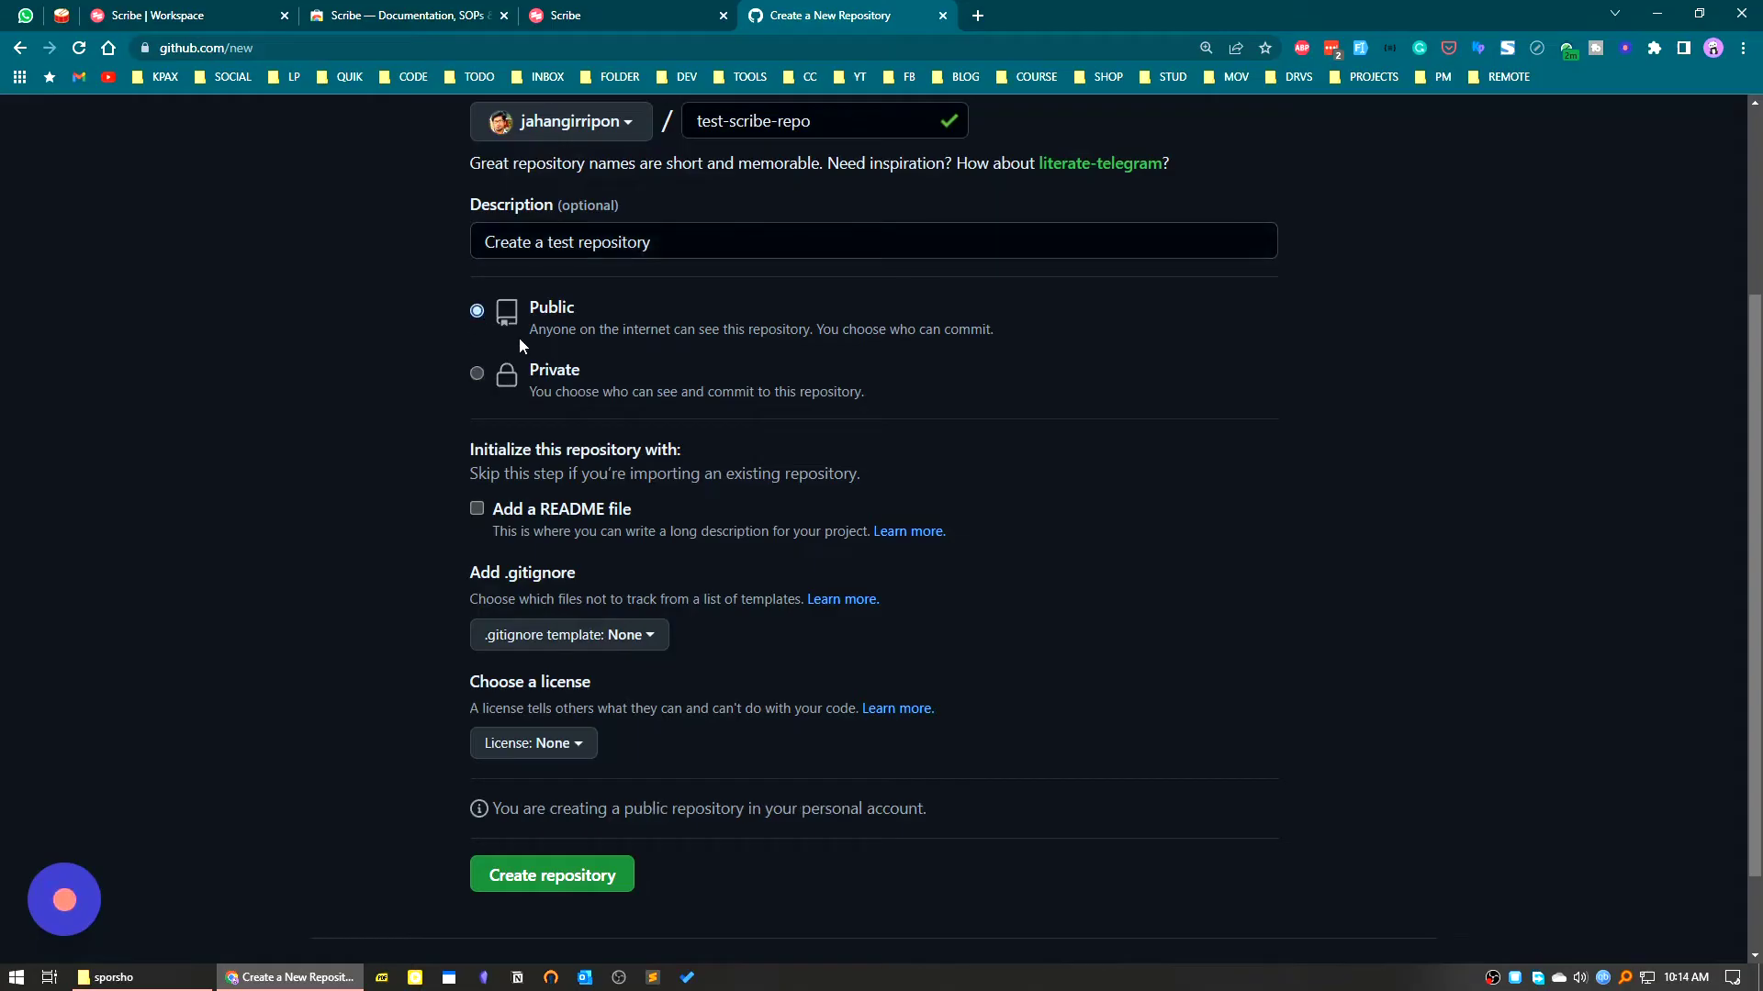
pyautogui.click(475, 508)
pyautogui.scroll(-1, 654, 653)
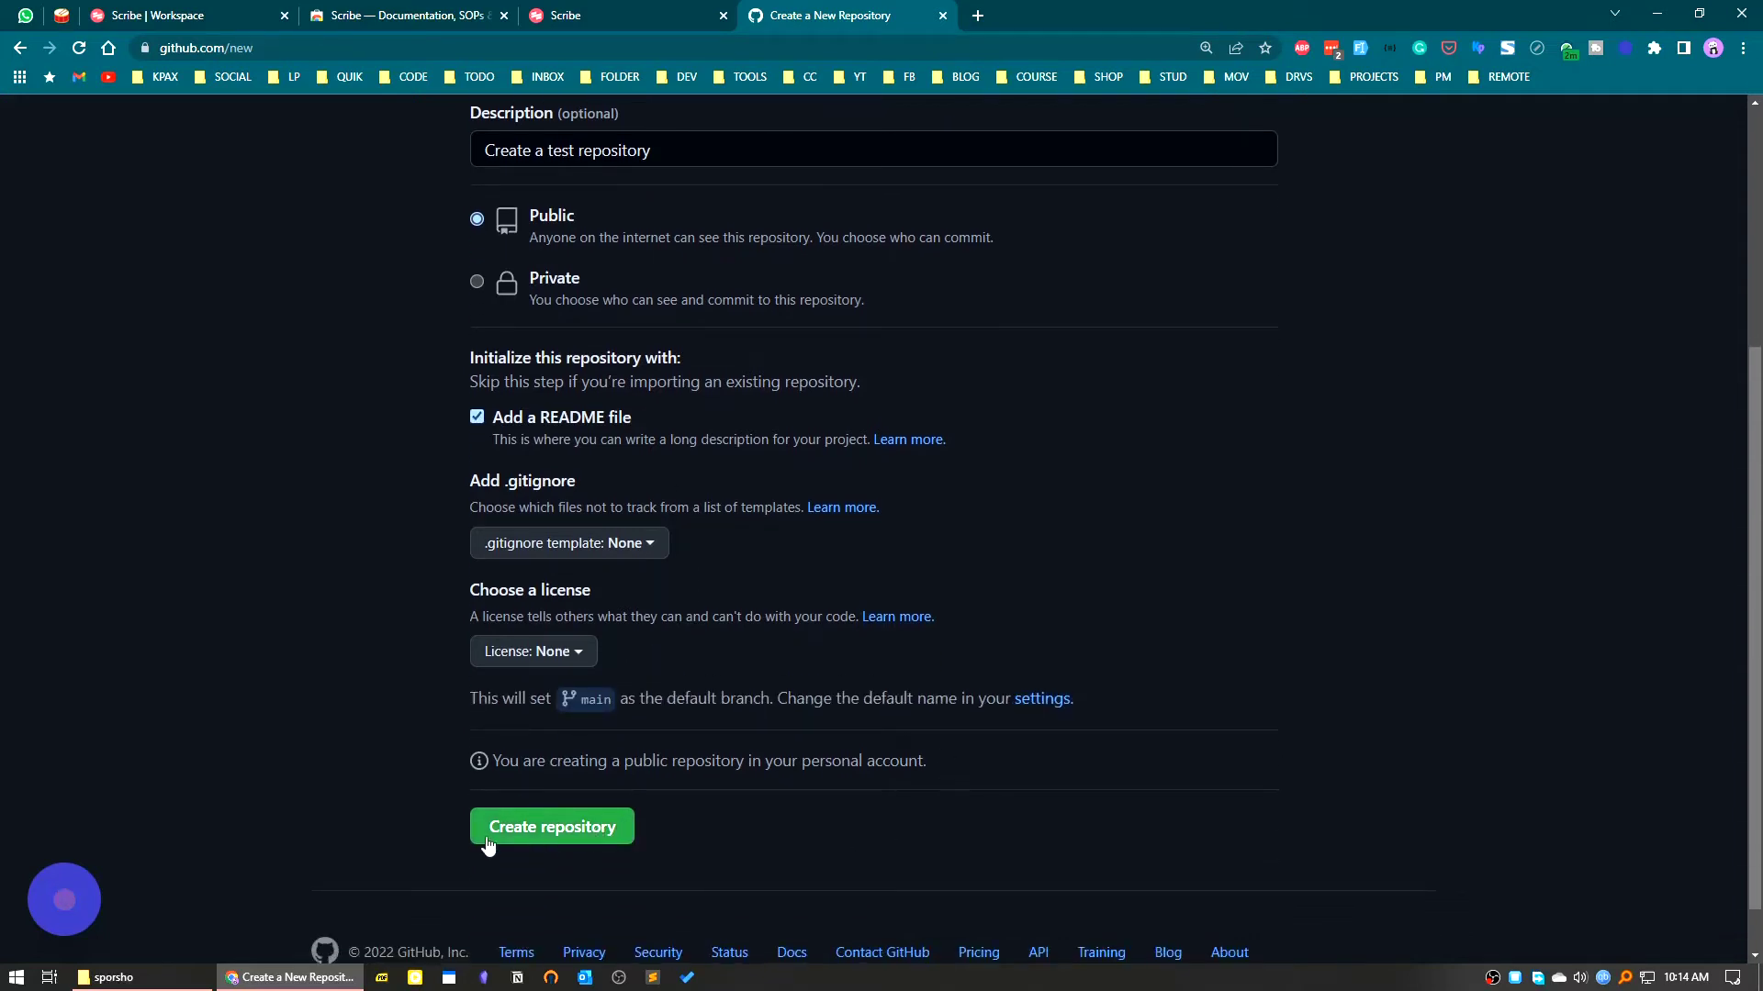
# Create the repository and check its SSH, GitHub CLI and HTTPS clone addresses
pyautogui.click(555, 831)
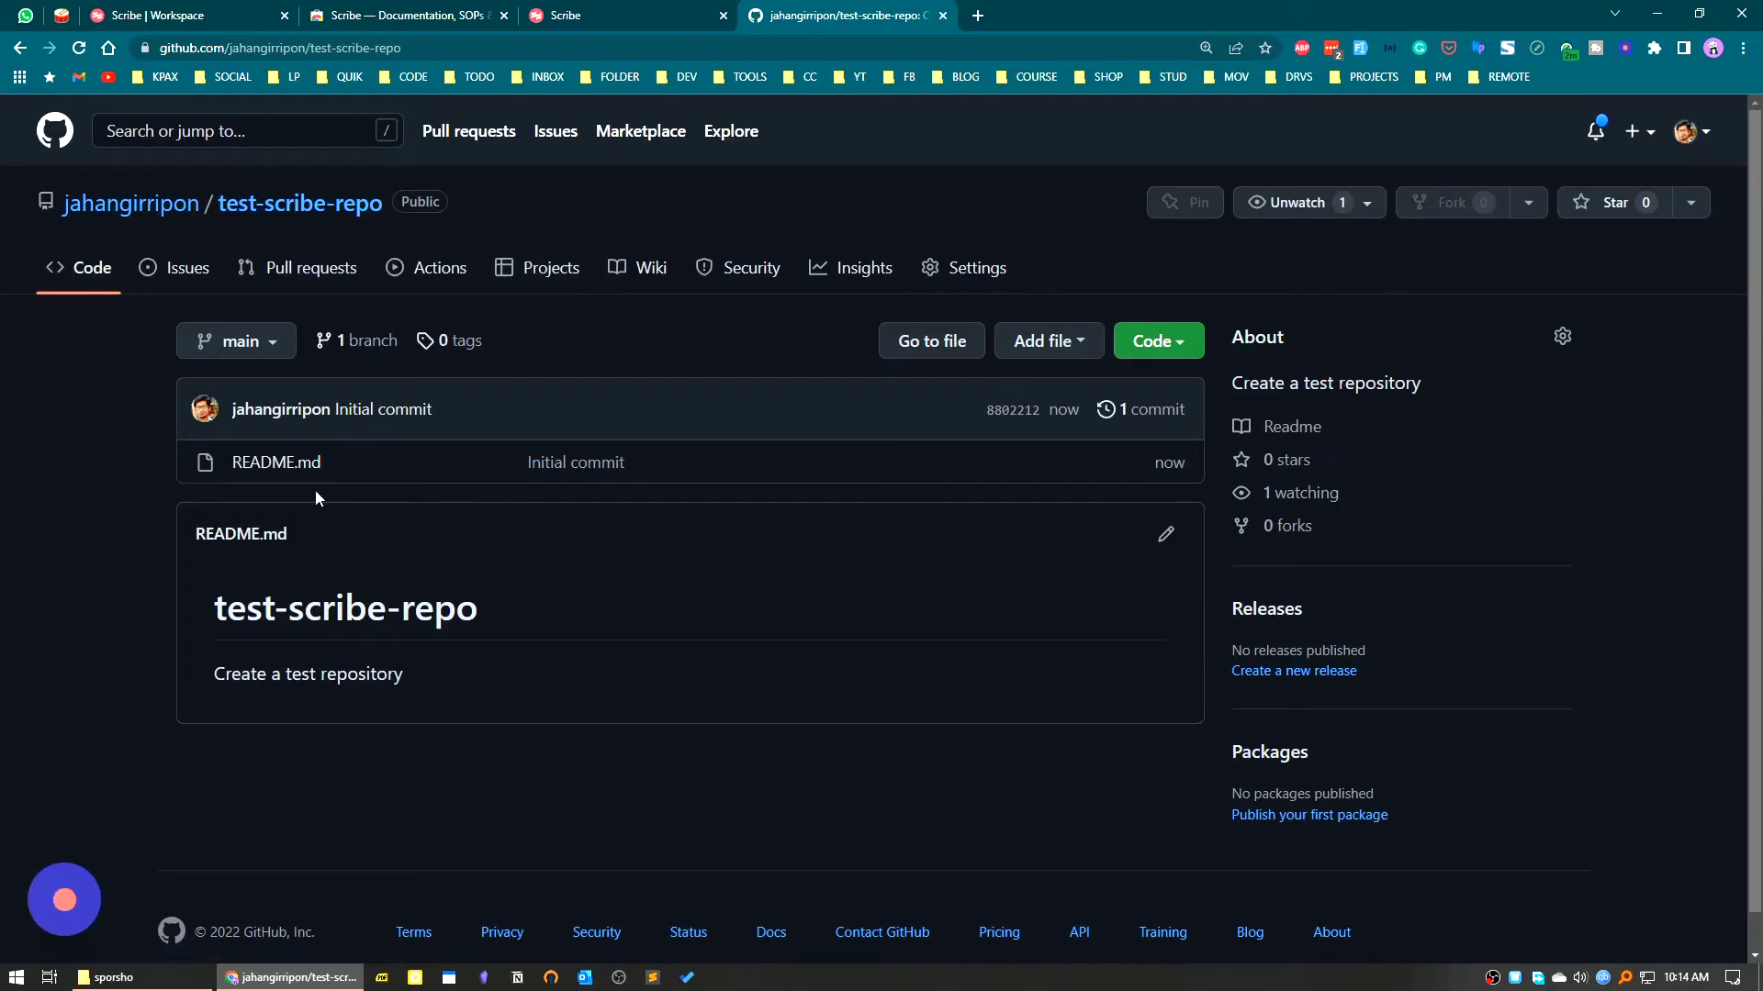
pyautogui.click(1178, 342)
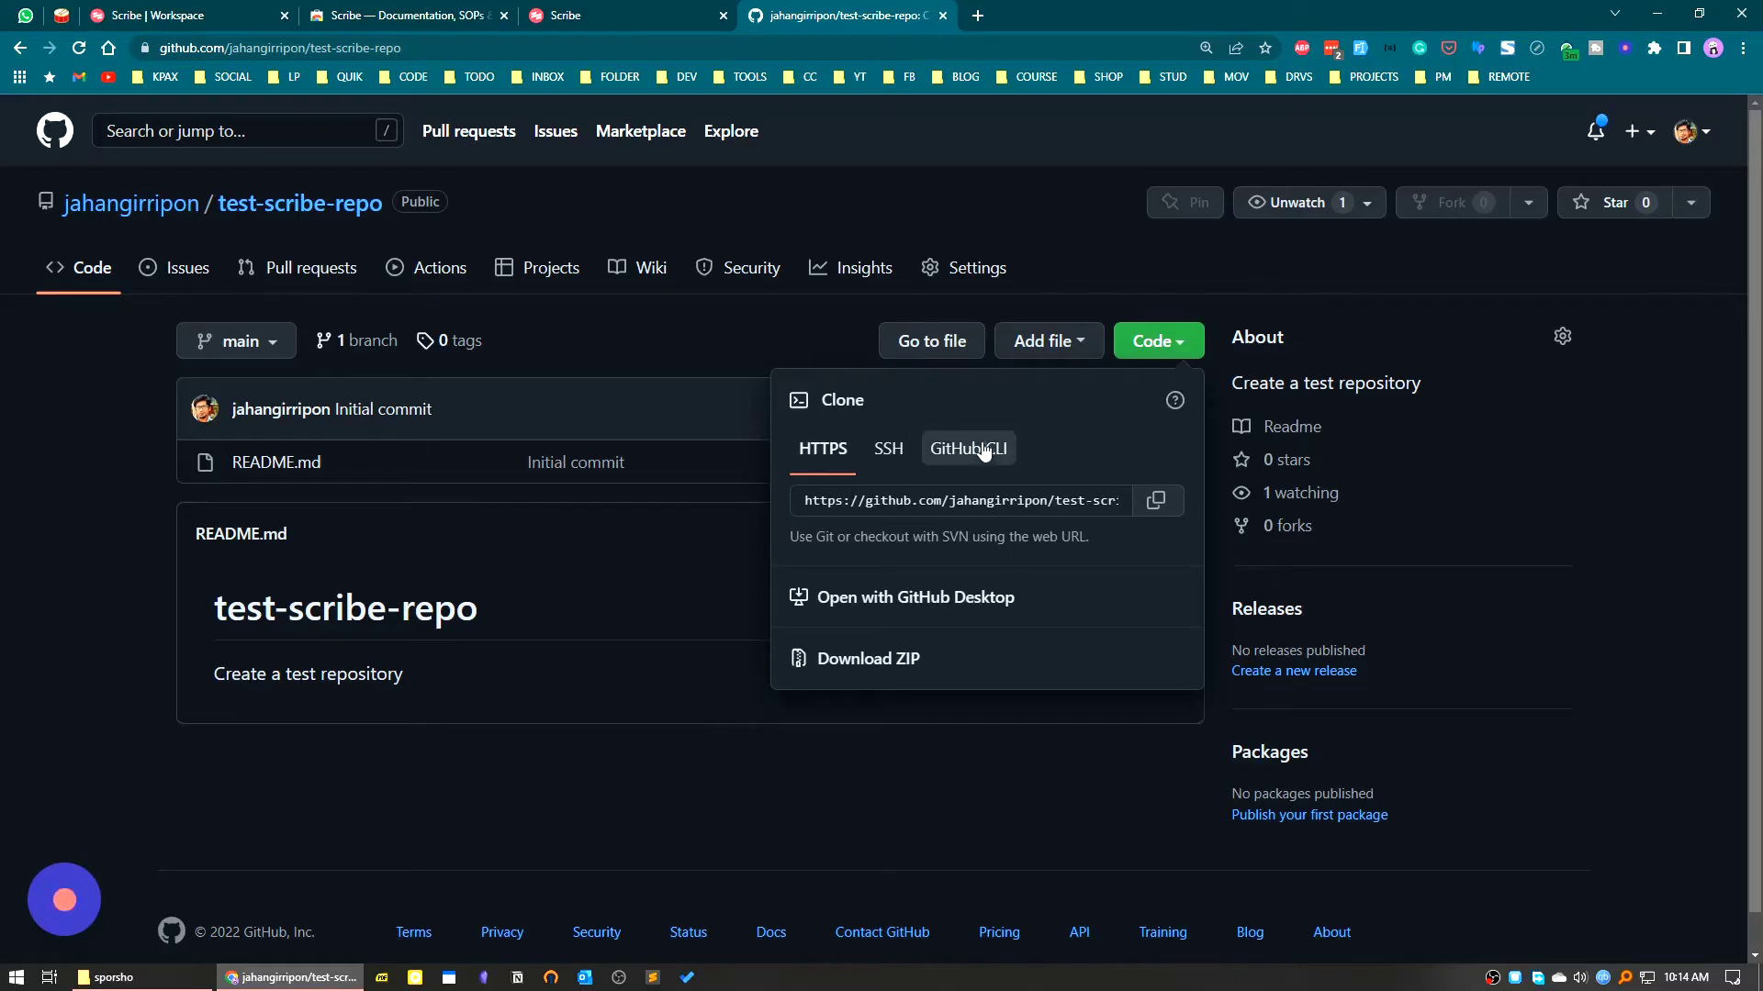
pyautogui.click(887, 448)
pyautogui.click(951, 452)
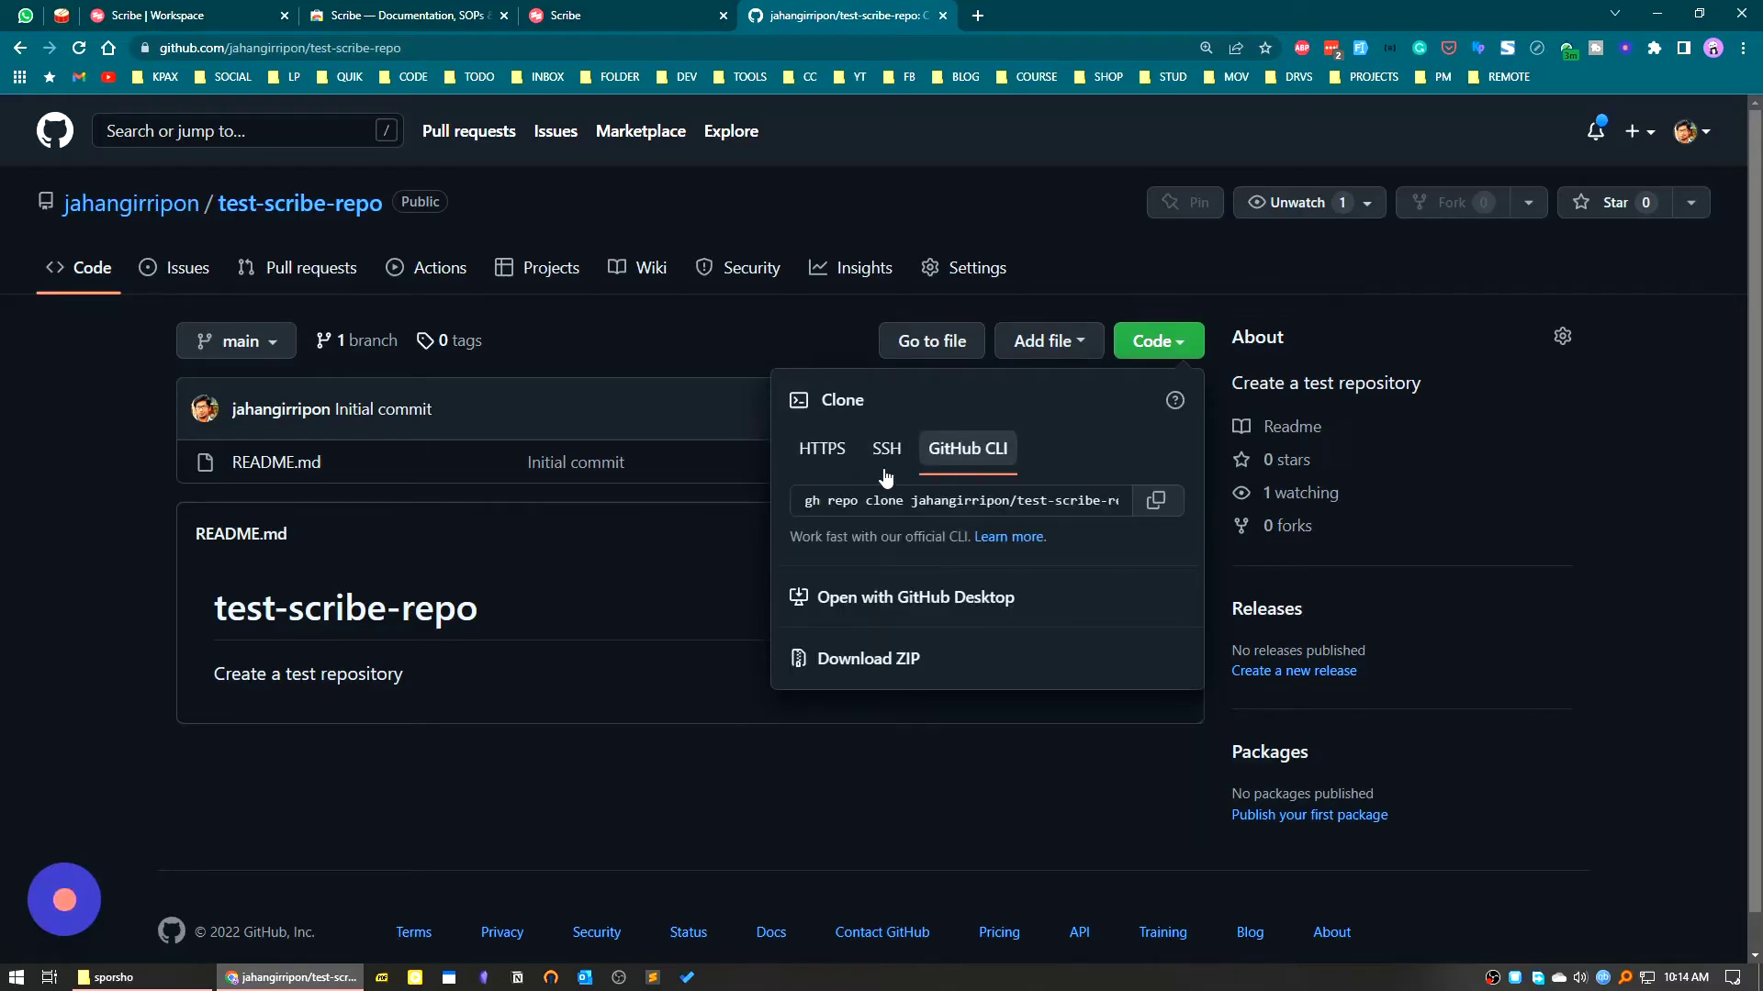
pyautogui.click(823, 450)
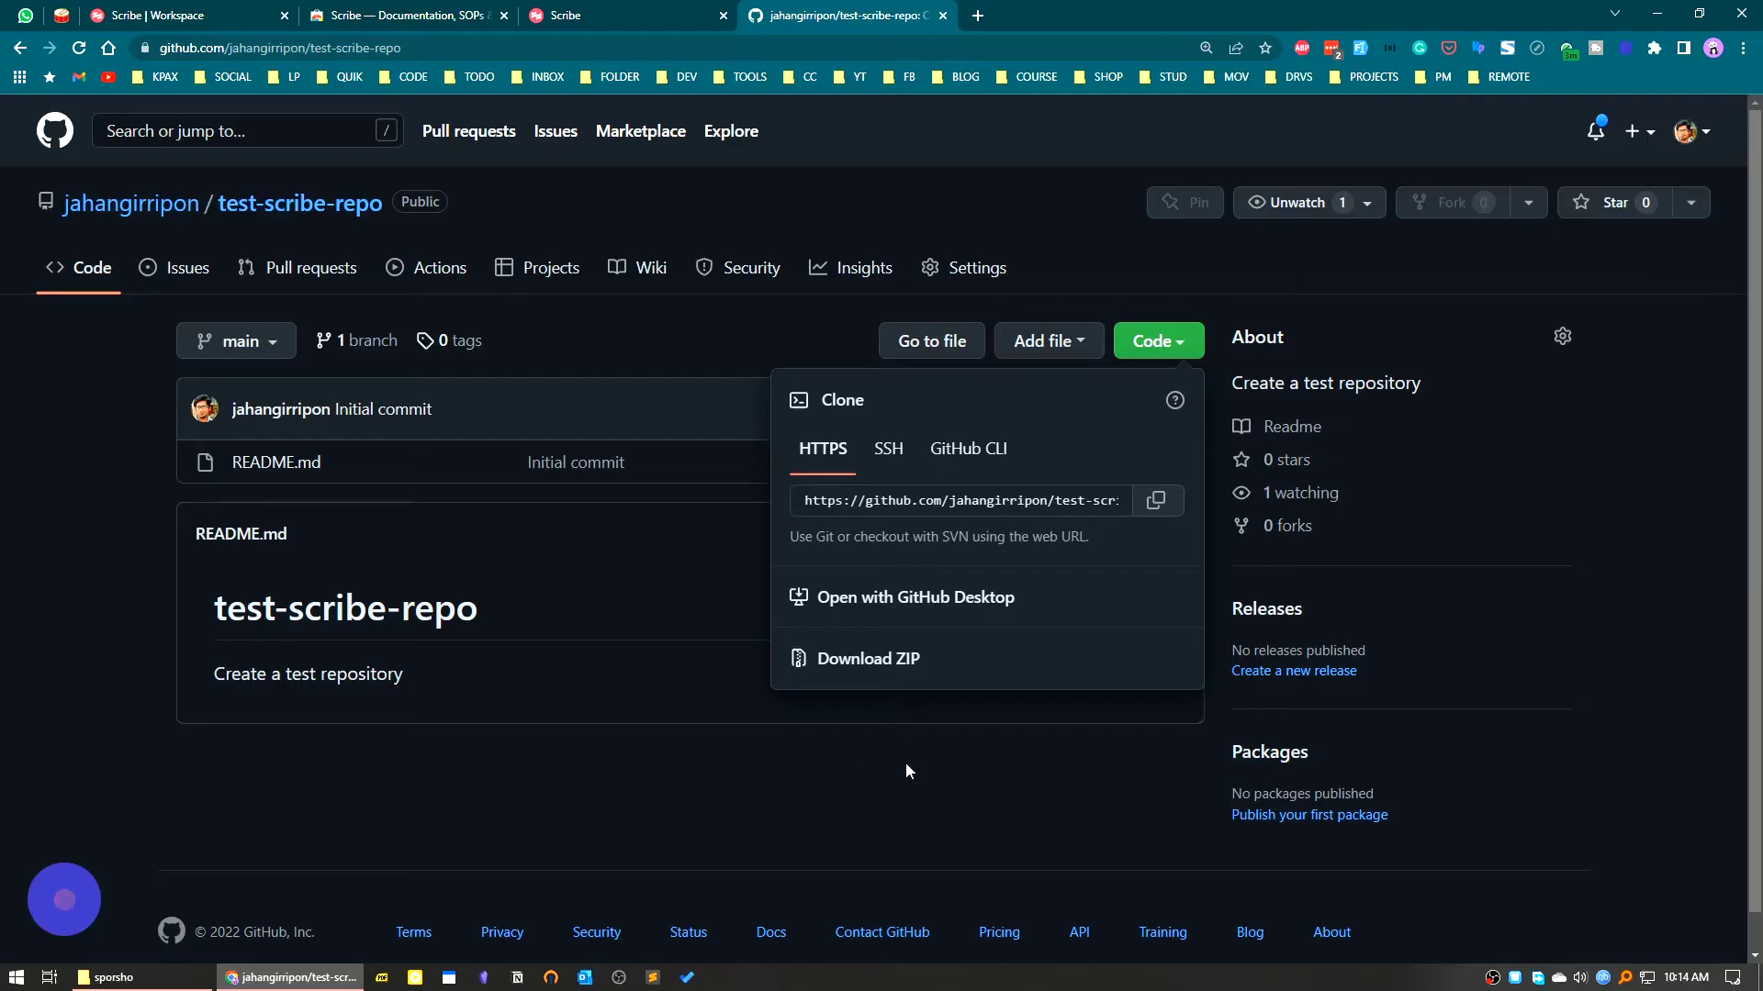
# Download the repository as a ZIP archive and close the Code dropdown
pyautogui.click(888, 661)
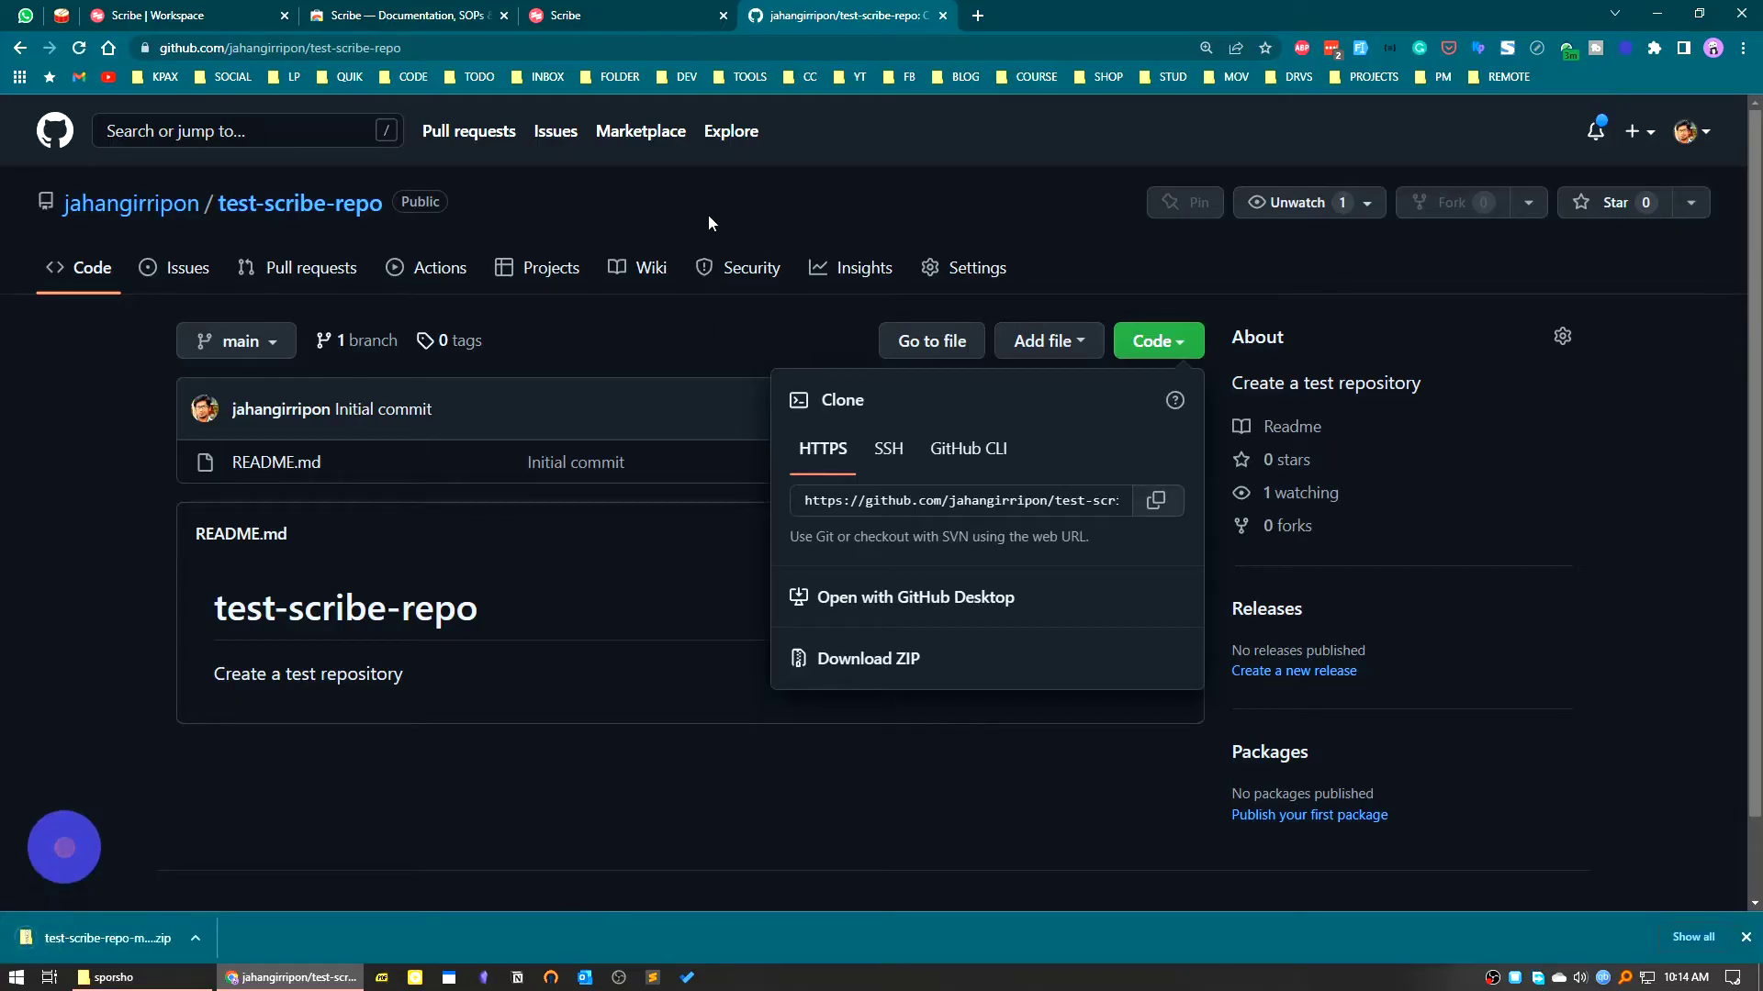
pyautogui.click(817, 802)
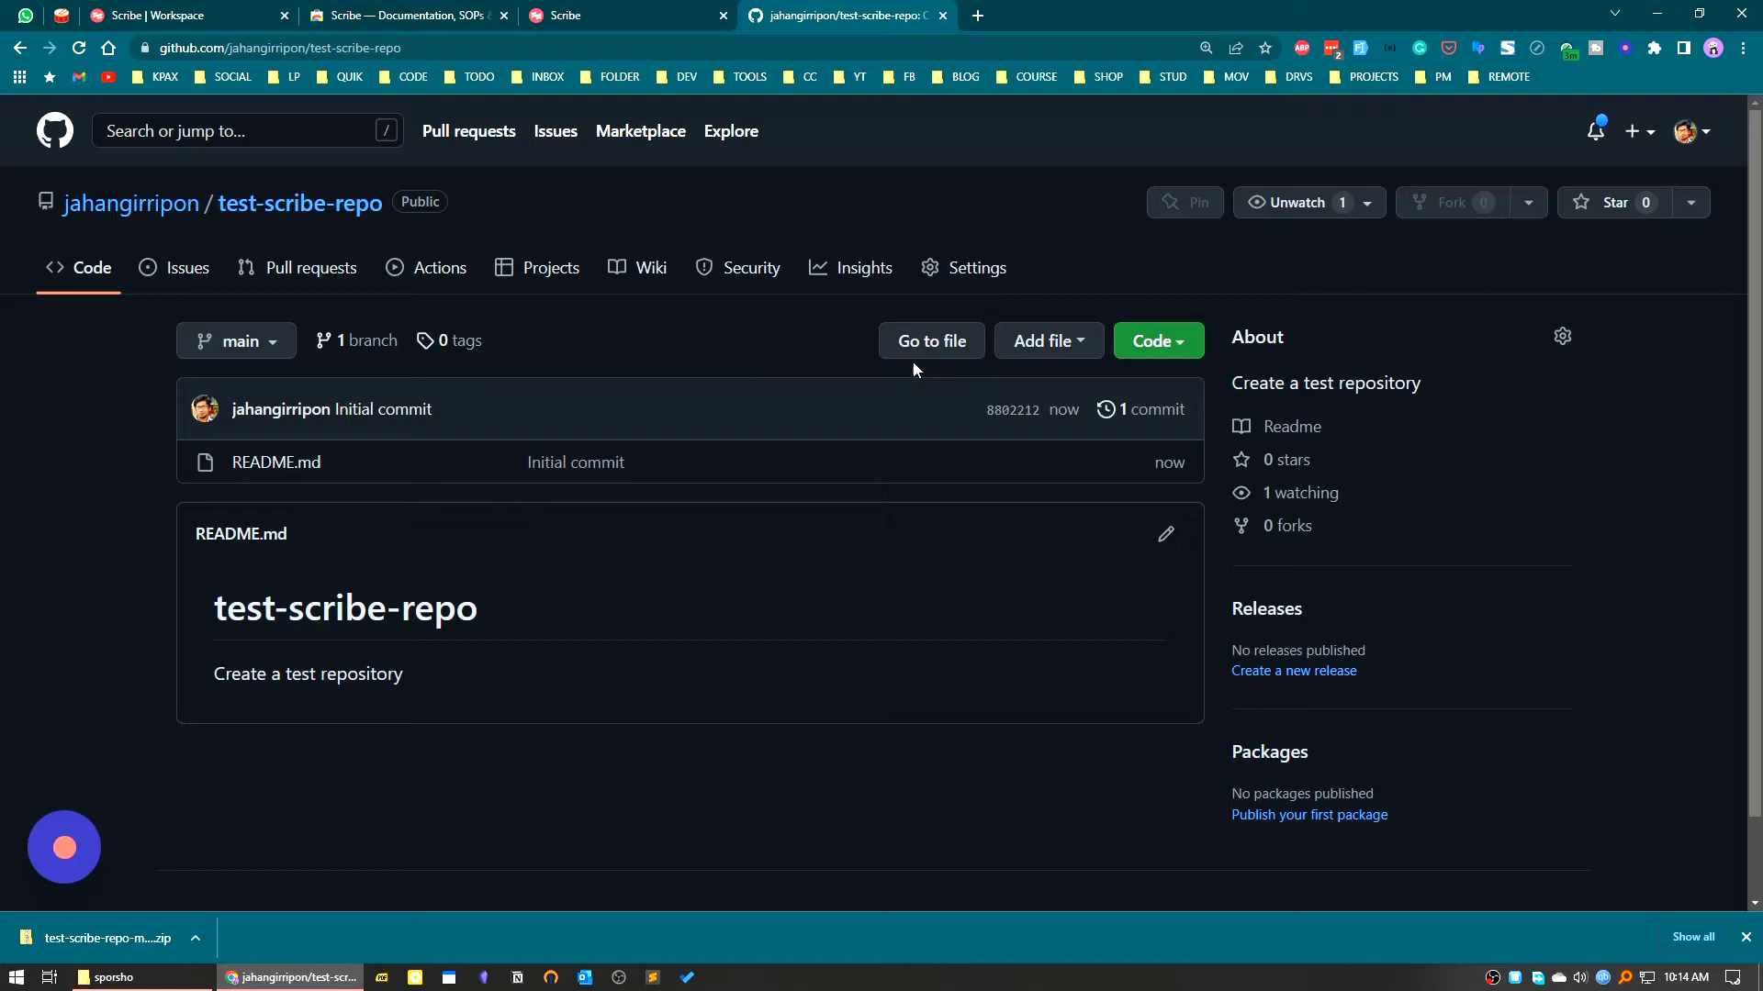
pyautogui.click(1625, 48)
# Stop the Scribe recording and scroll through the new guide down to step 5
pyautogui.click(1549, 264)
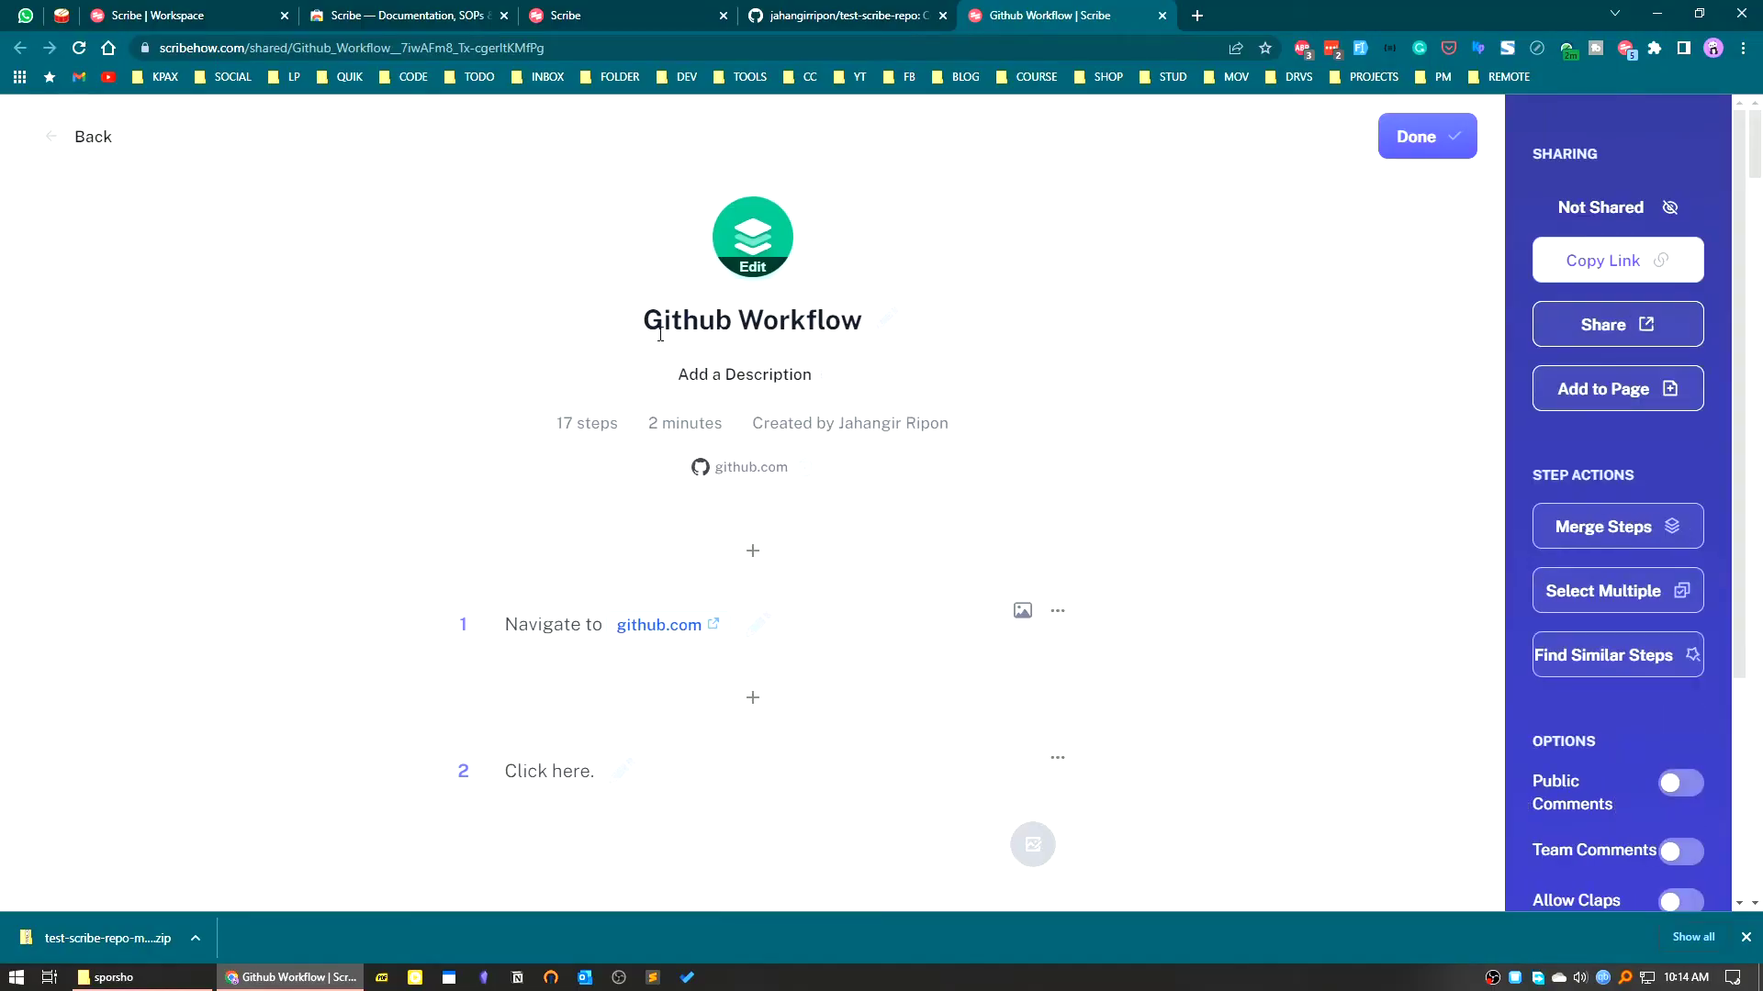
pyautogui.scroll(-2, 756, 404)
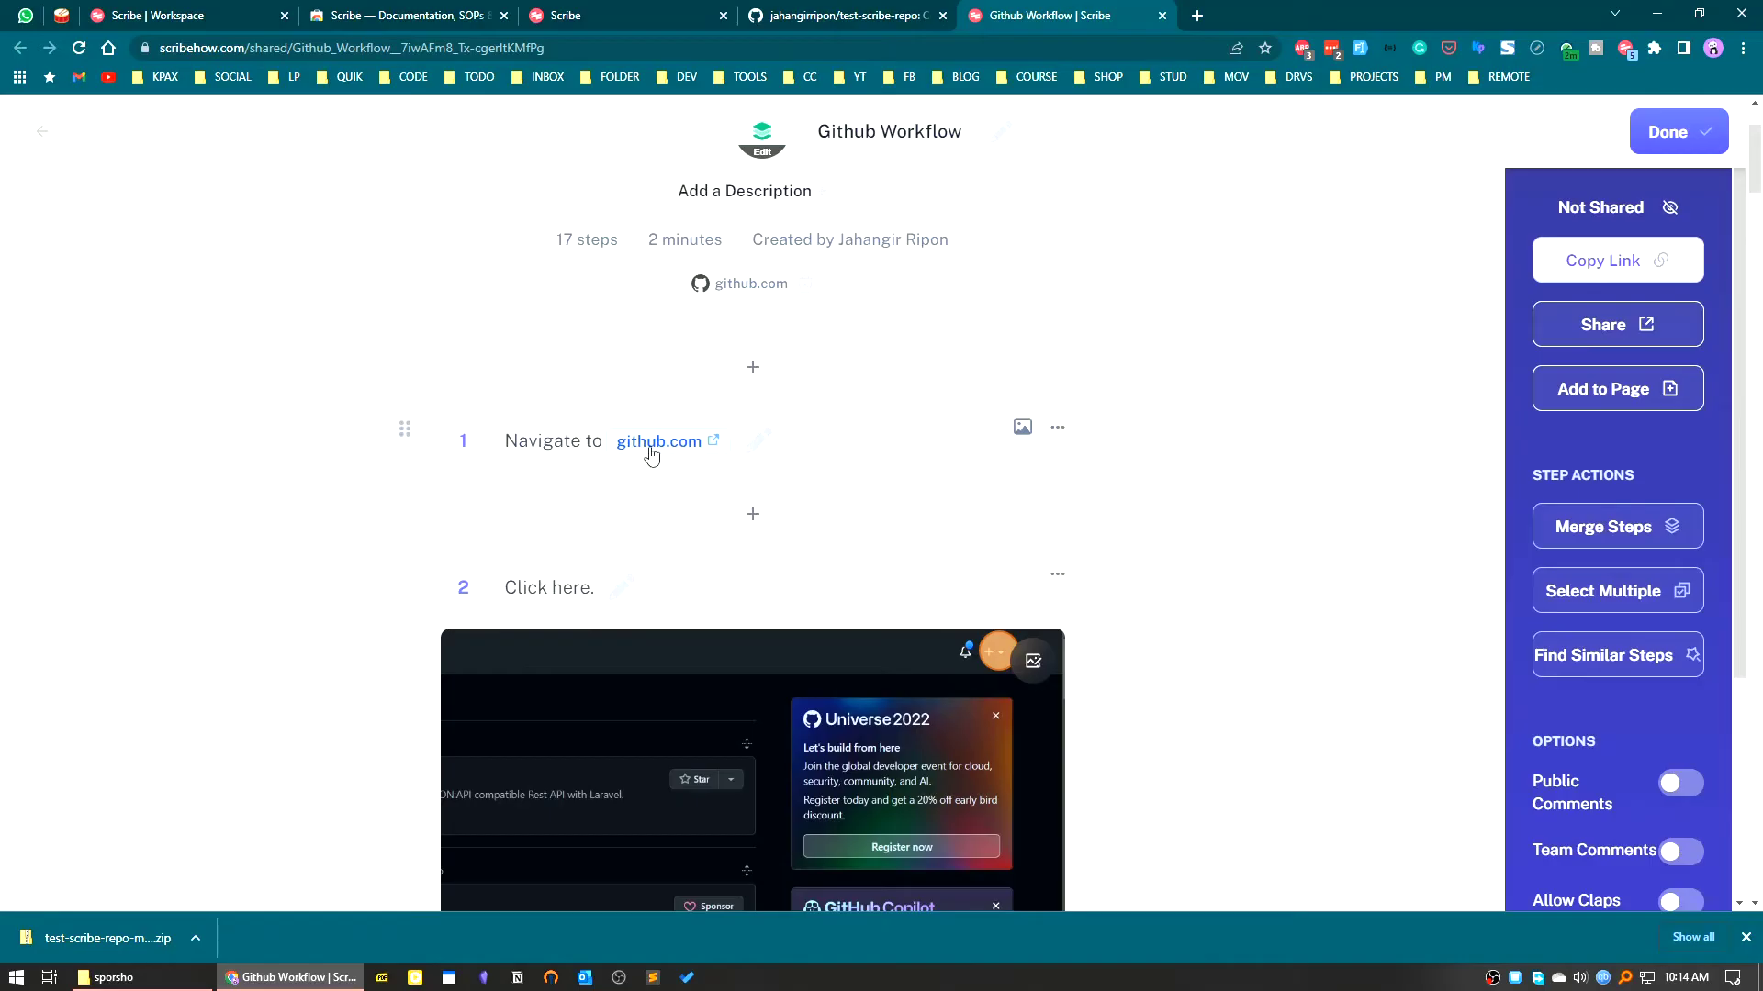
pyautogui.scroll(-2, 730, 473)
pyautogui.scroll(-2, 730, 472)
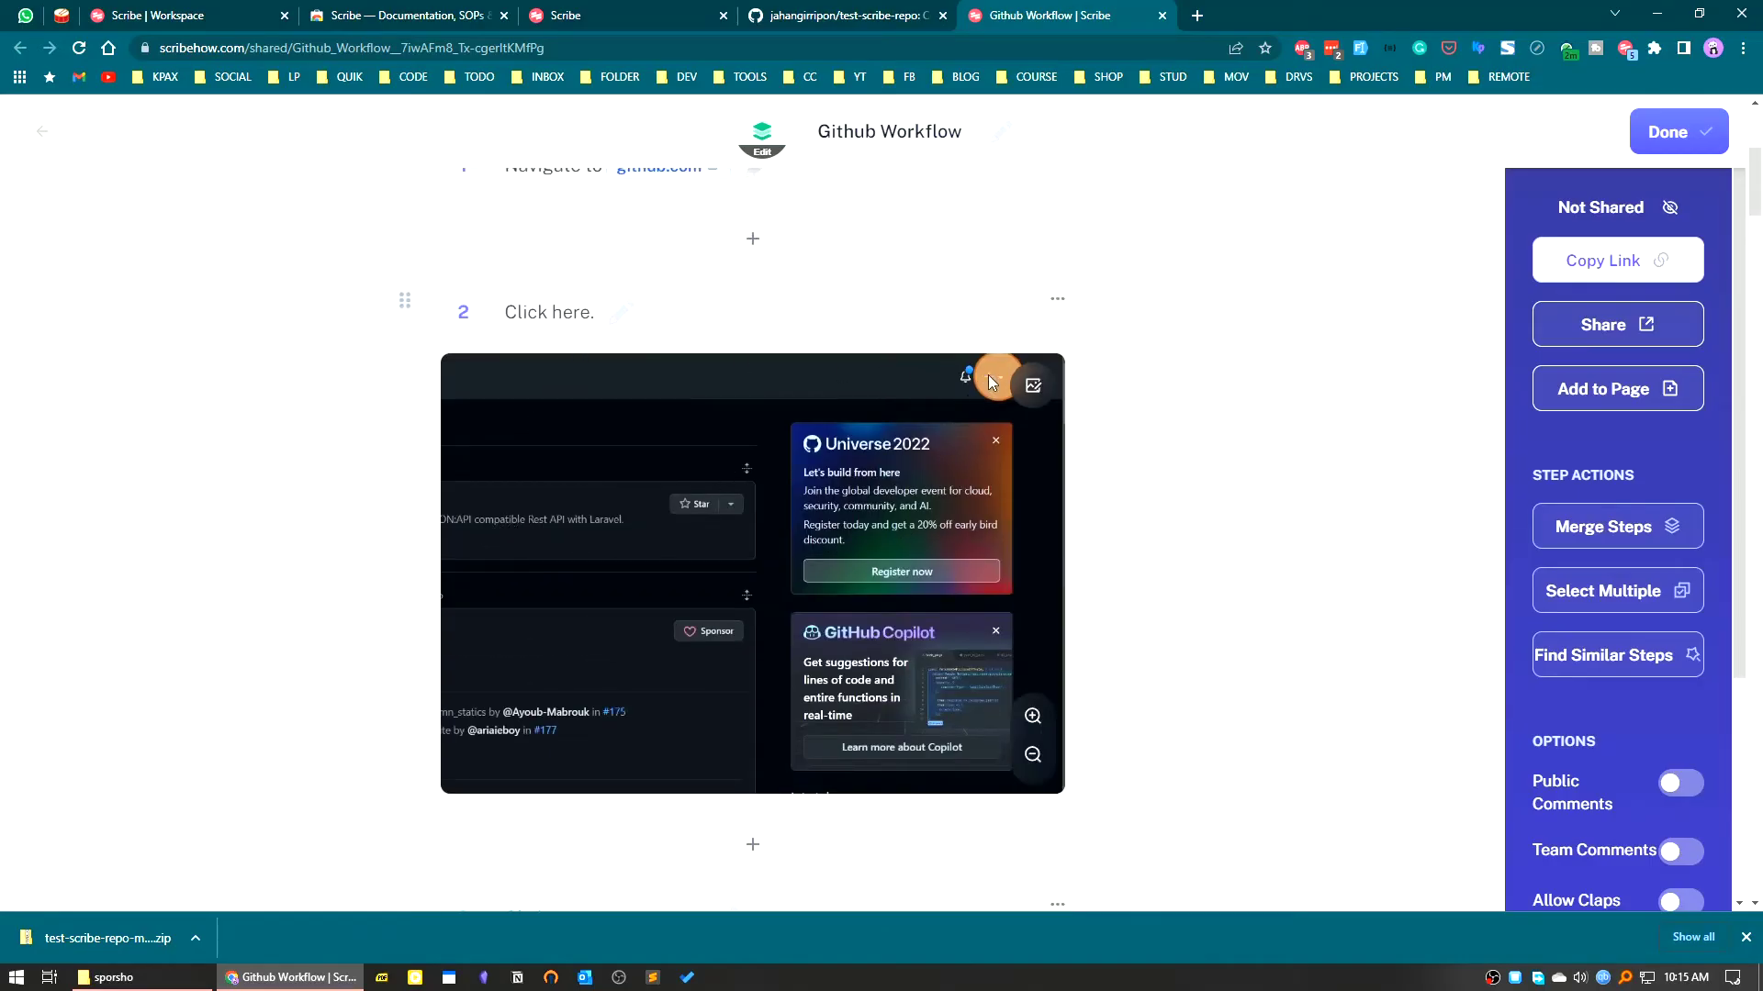
pyautogui.scroll(-6, 562, 650)
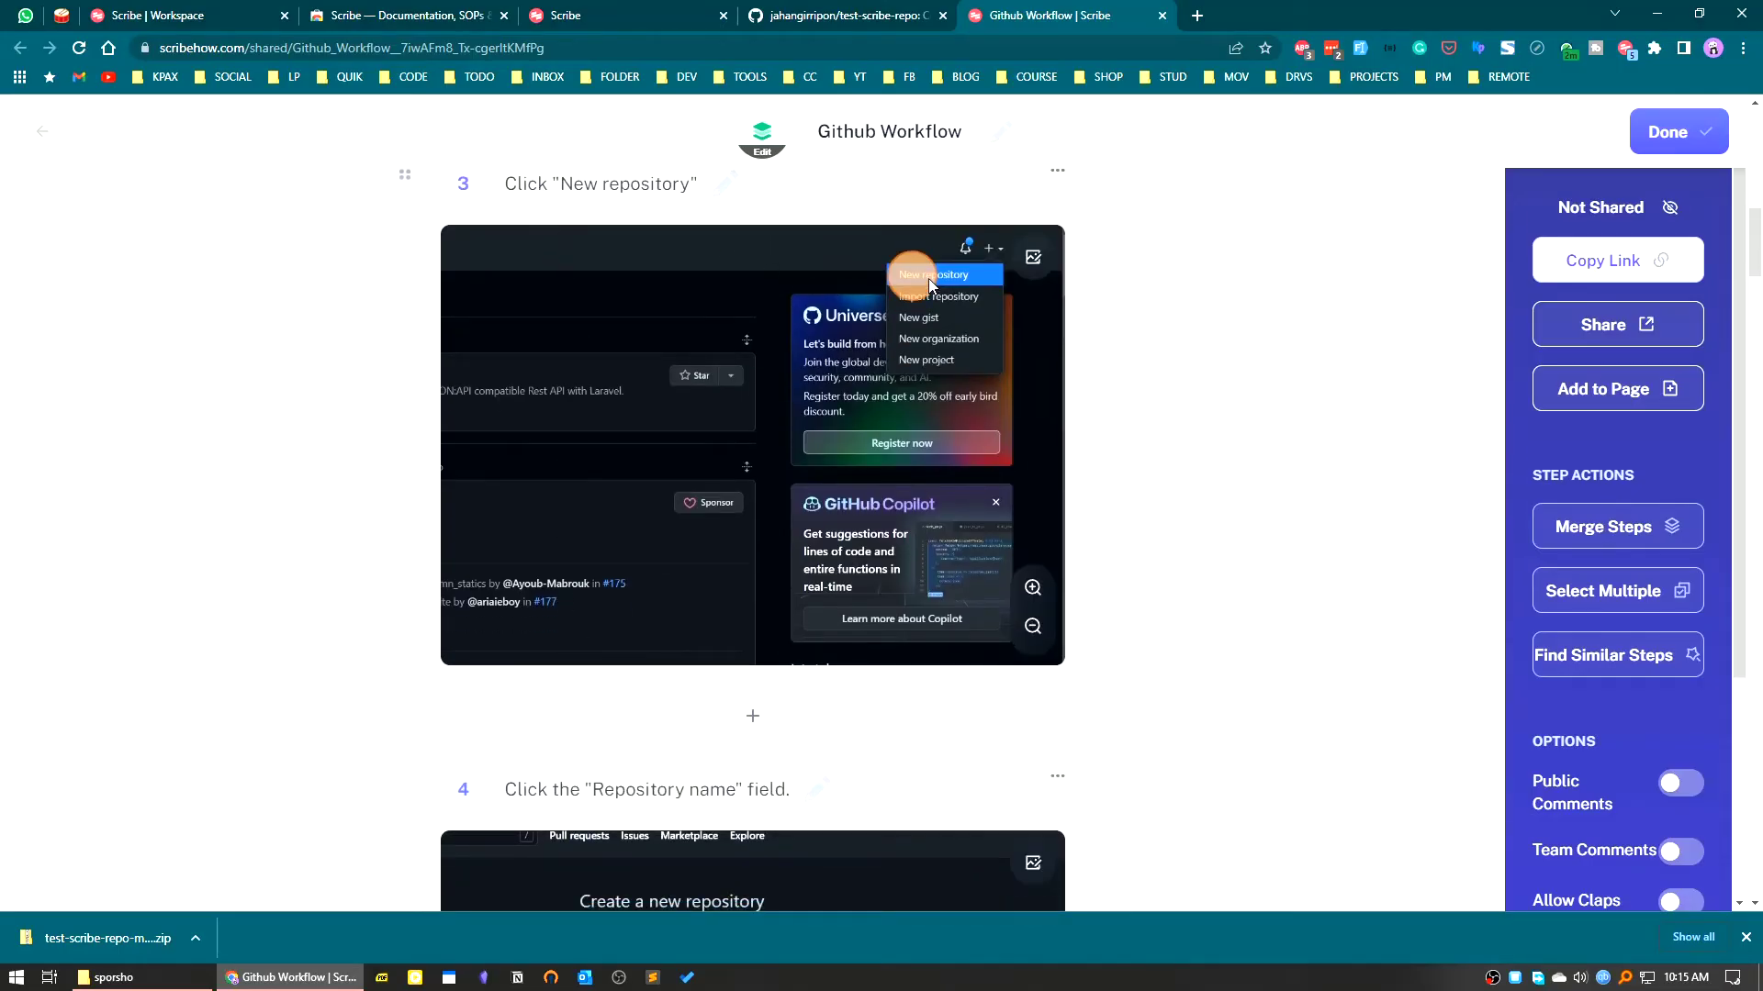
pyautogui.scroll(-3, 657, 579)
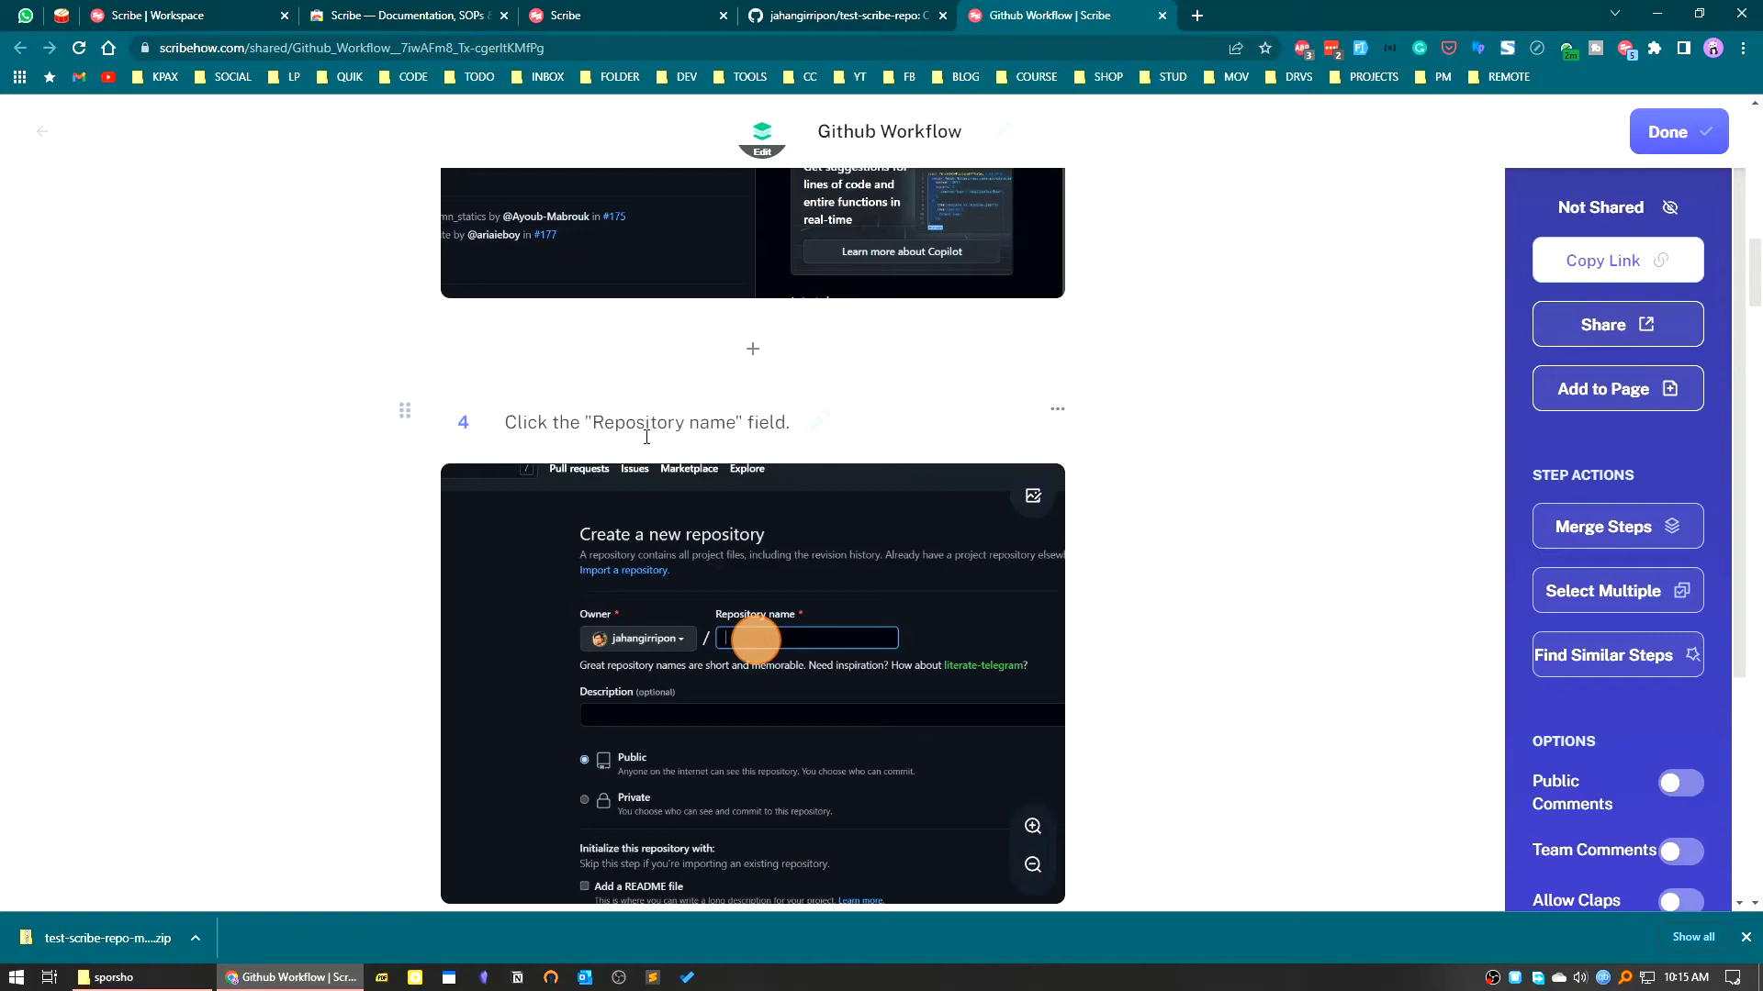
pyautogui.scroll(-3, 747, 647)
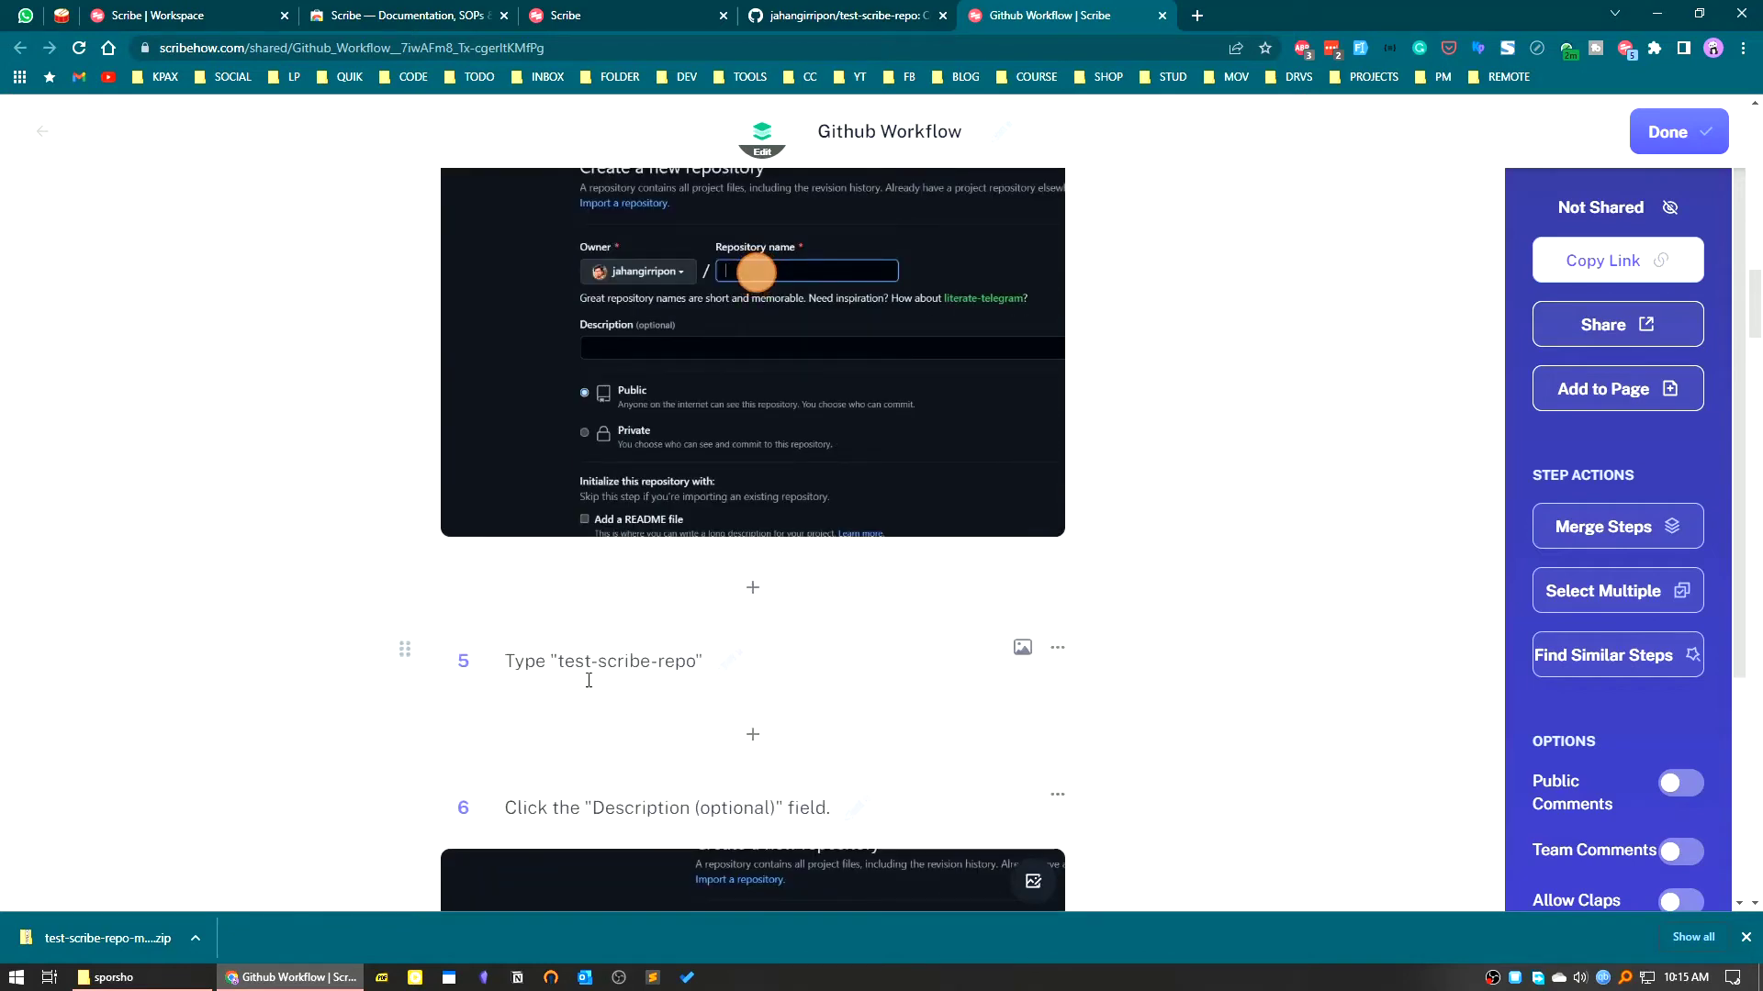
# Replace step 5's quoted repository name so it reads 'Type your repository name'
pyautogui.click(734, 662)
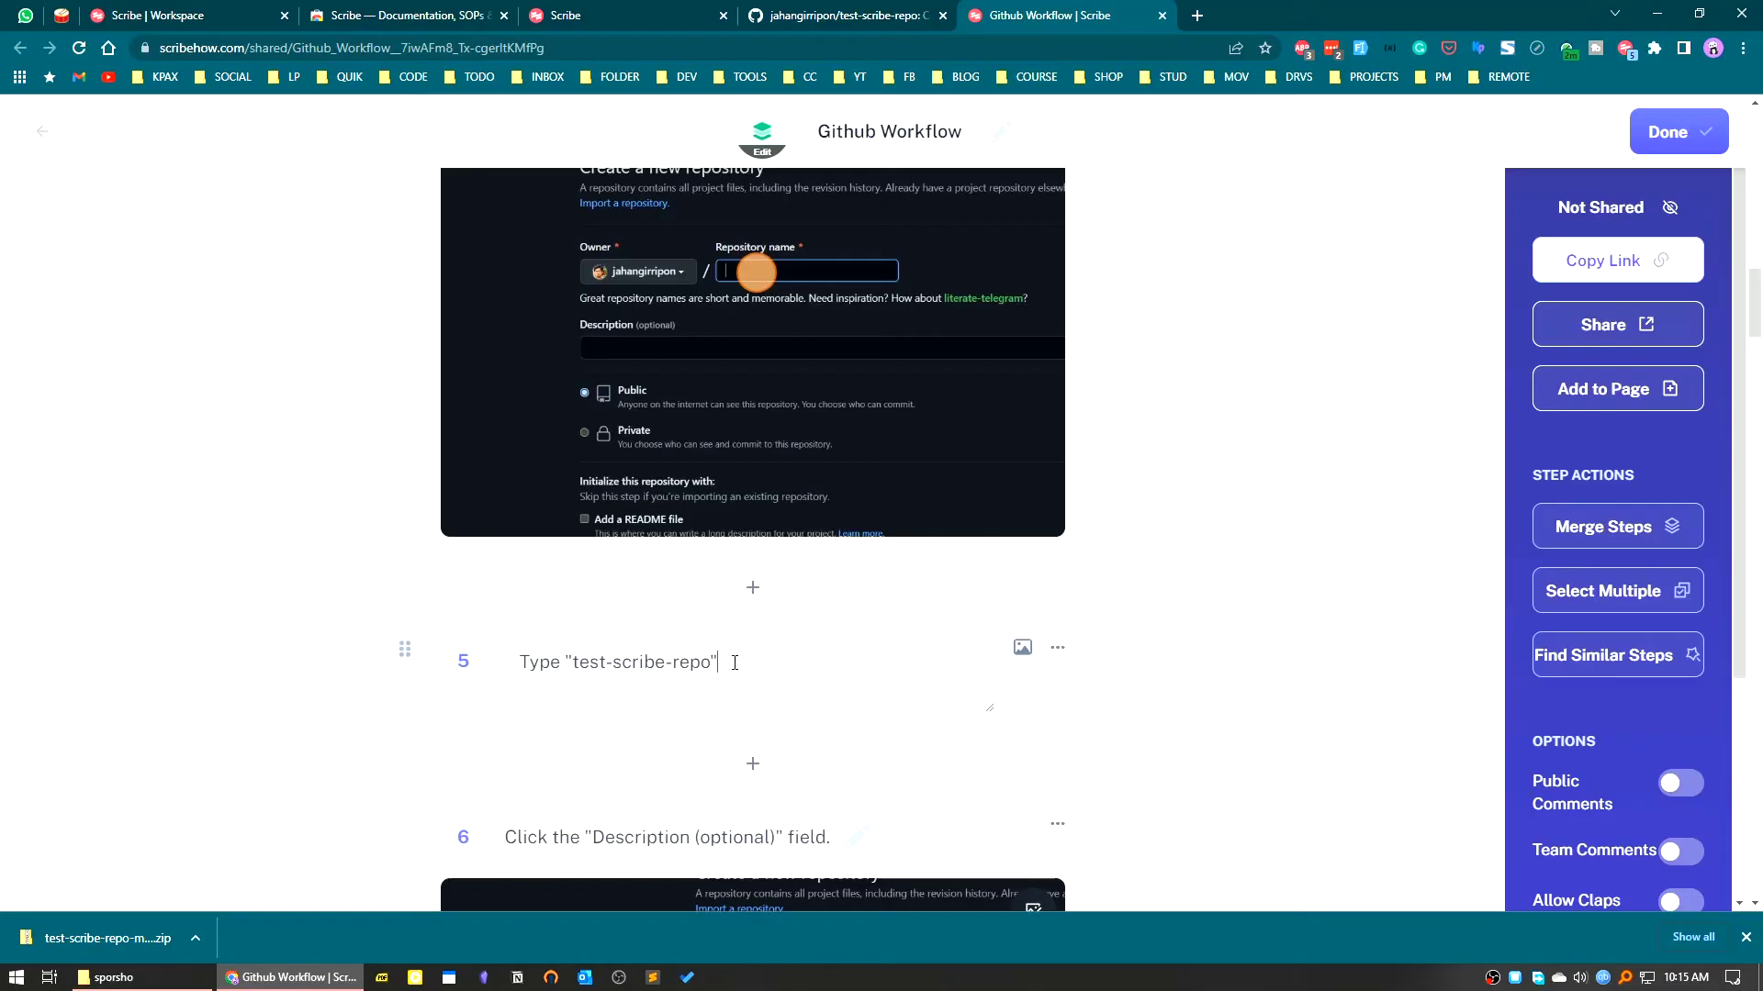
pyautogui.moveTo(715, 663); pyautogui.dragTo(567, 662)
pyautogui.write('ype y')
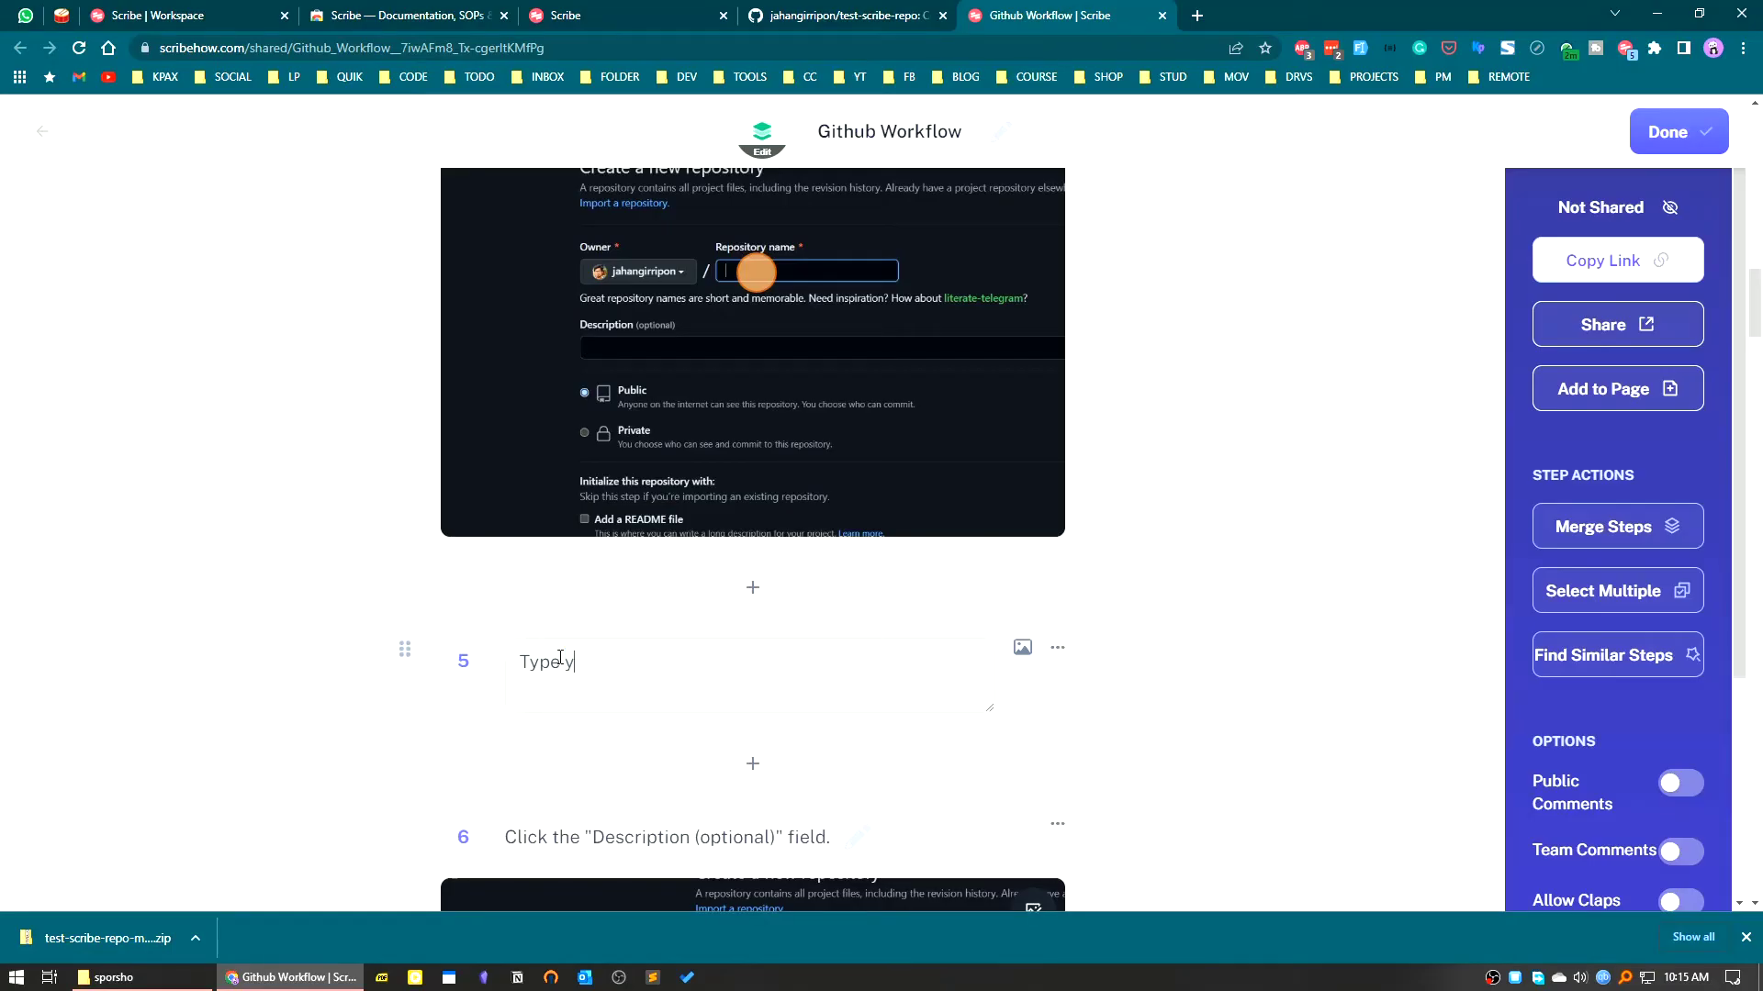
pyautogui.write('our repository name')
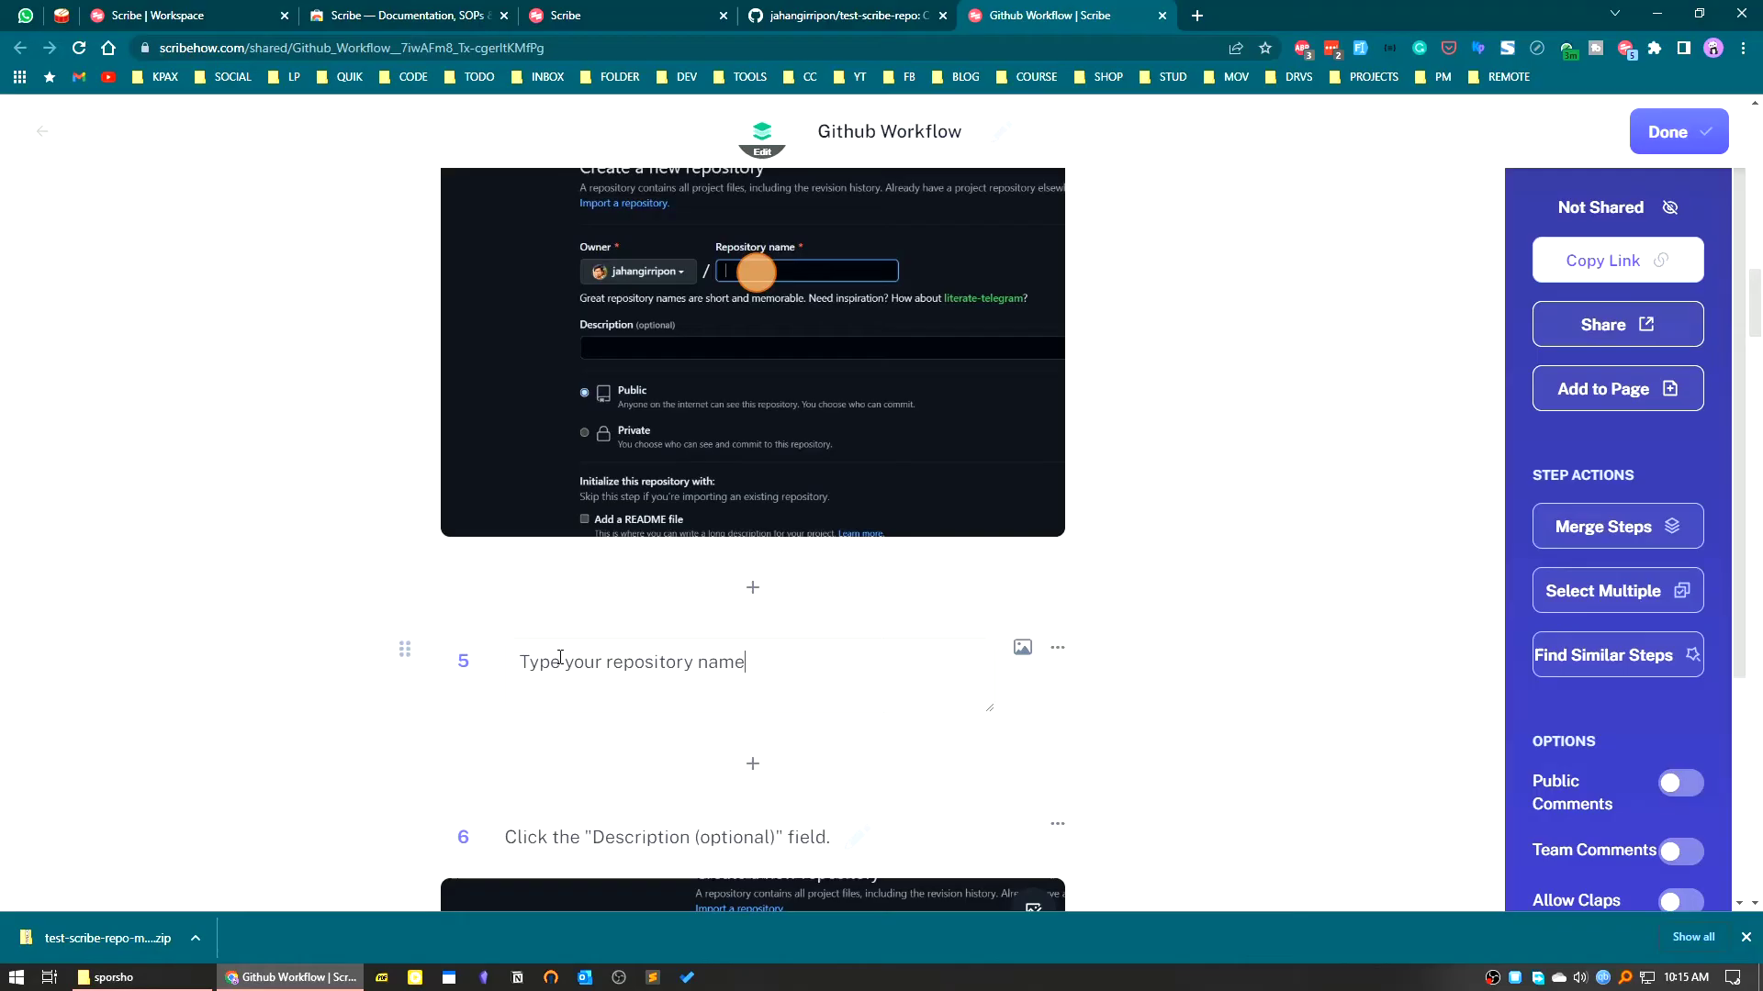
pyautogui.scroll(-2, 562, 663)
pyautogui.click(1223, 556)
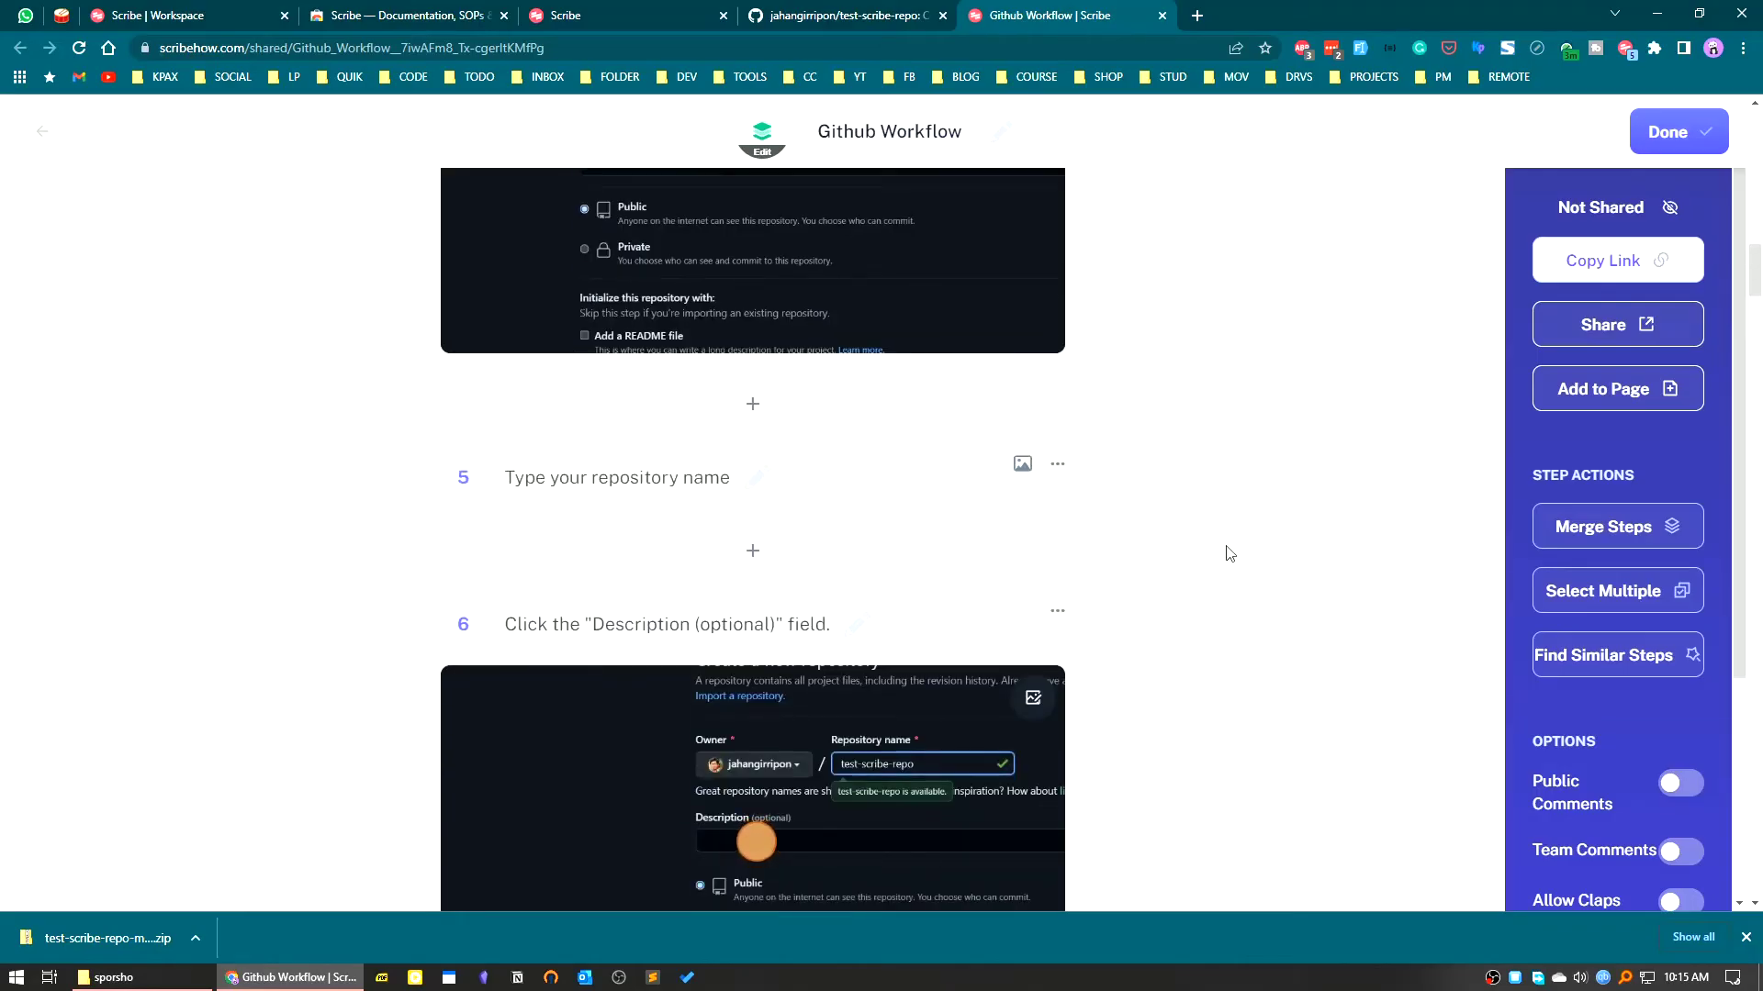
# Replace step 7's quoted description with 'repository description here'
pyautogui.scroll(-2, 579, 654)
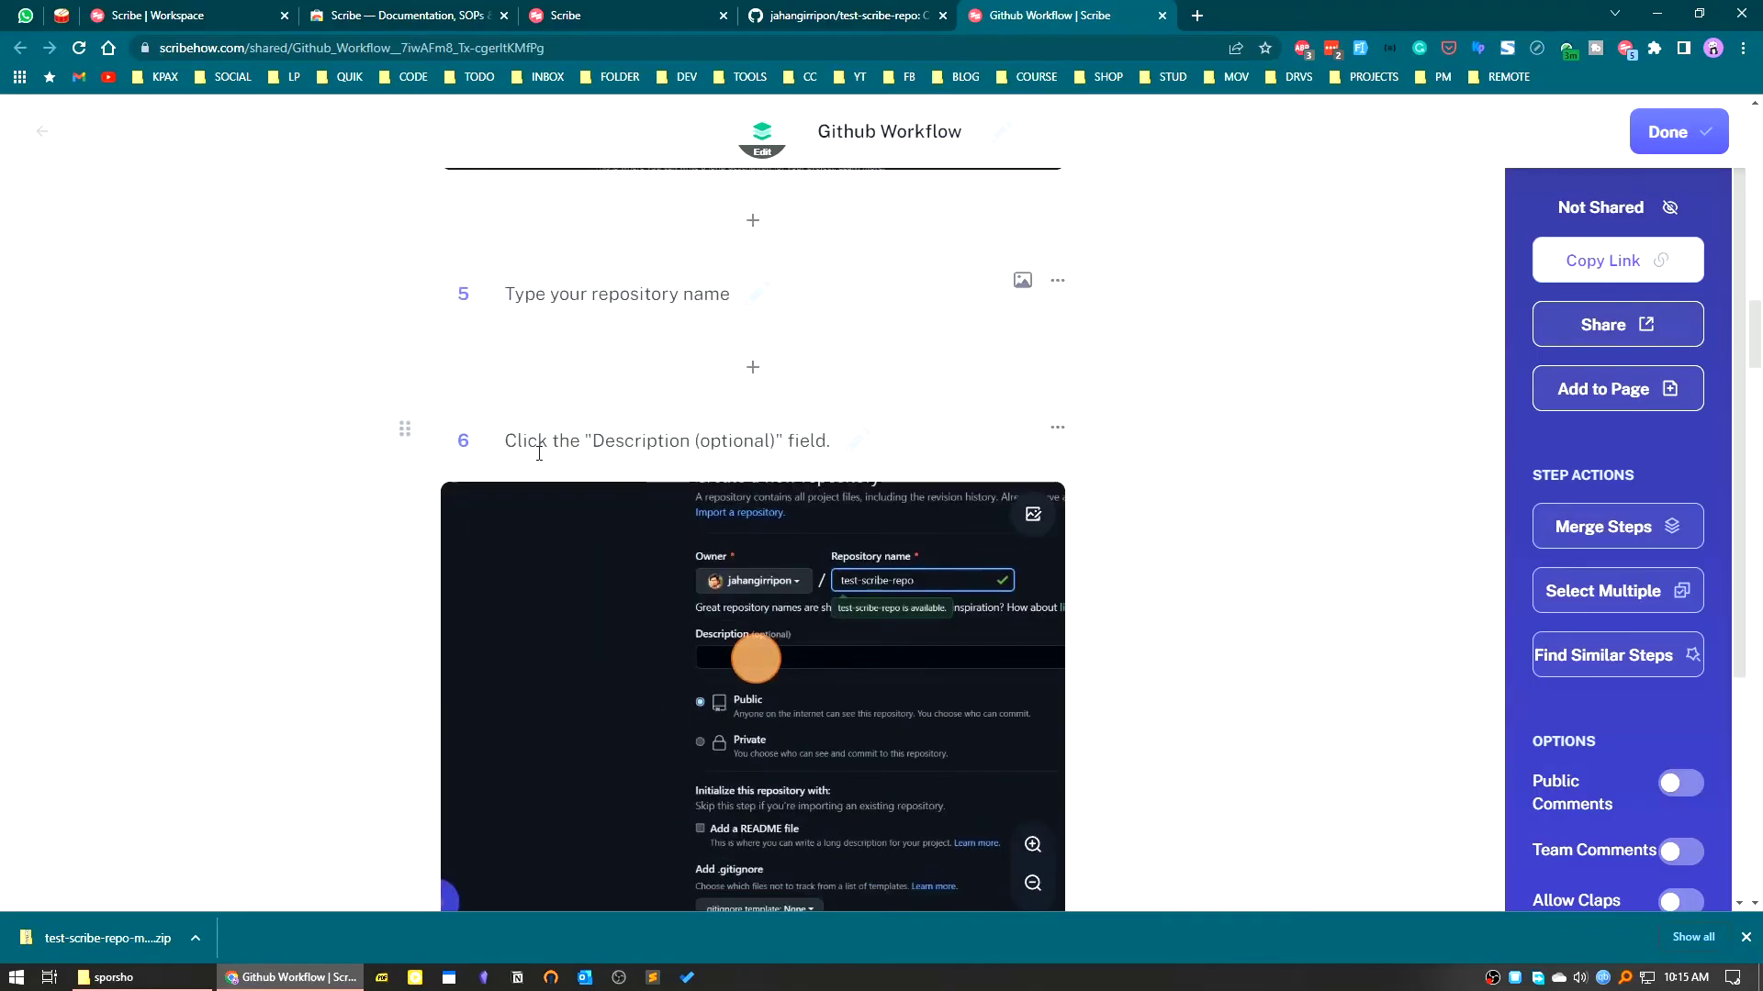
pyautogui.scroll(-6, 812, 613)
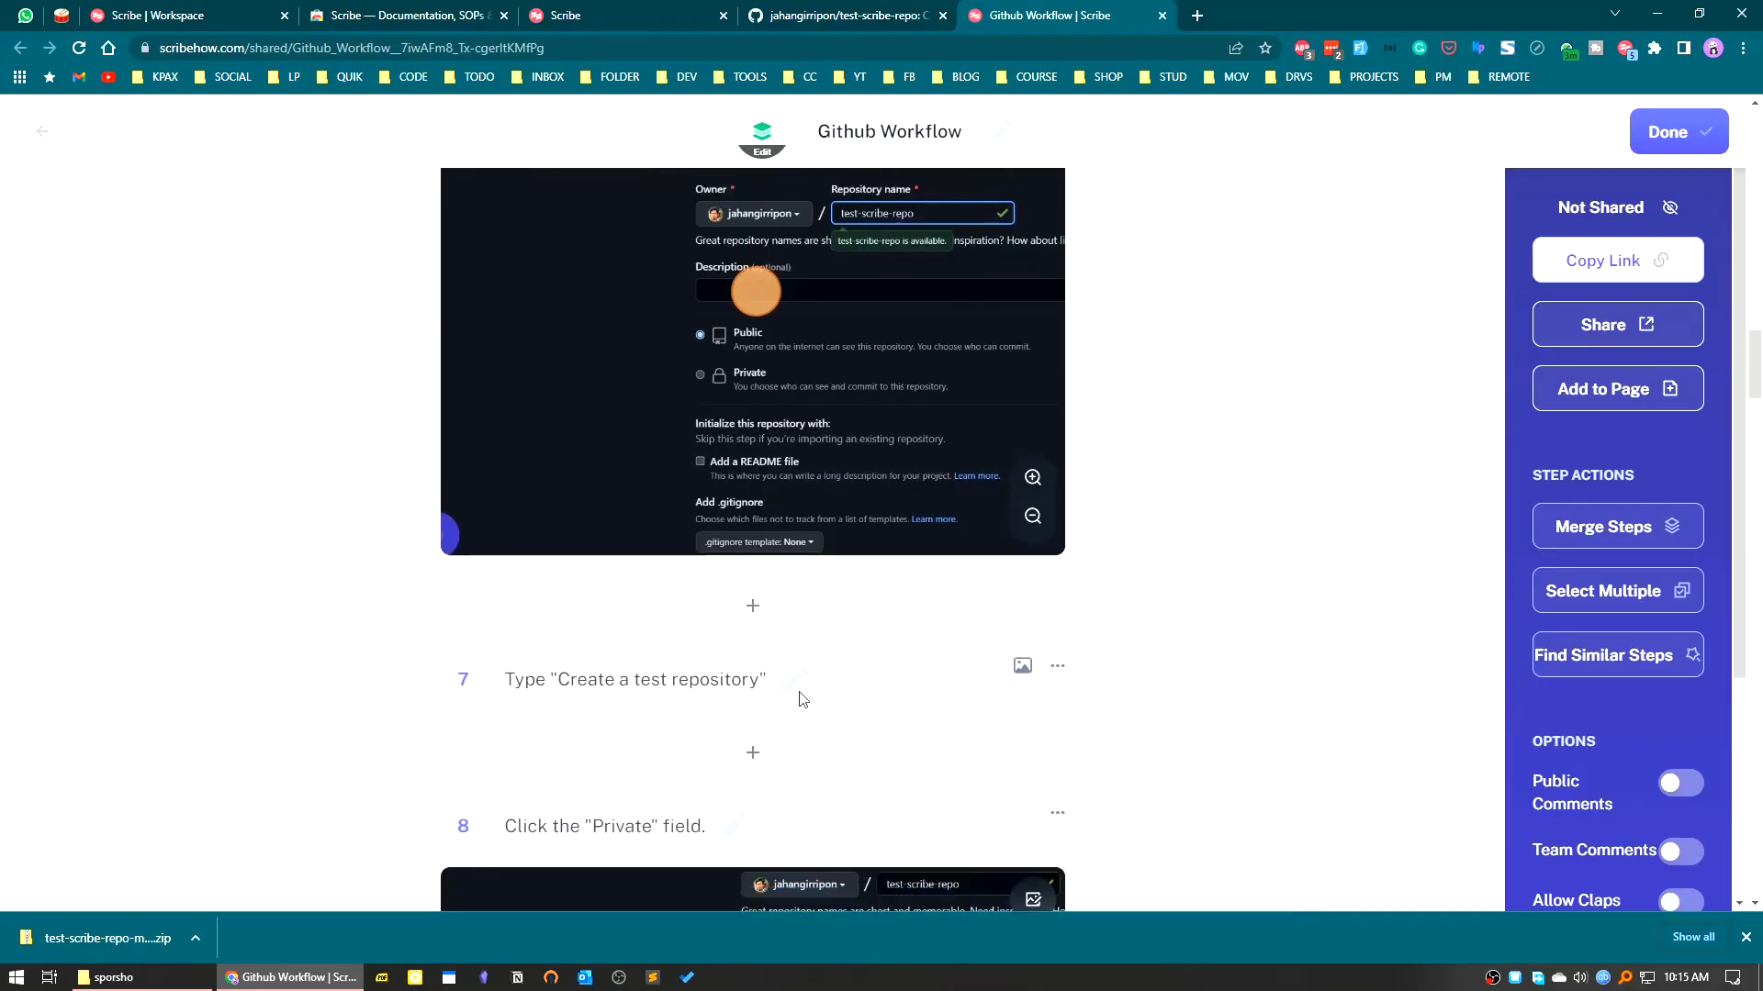
pyautogui.click(800, 499)
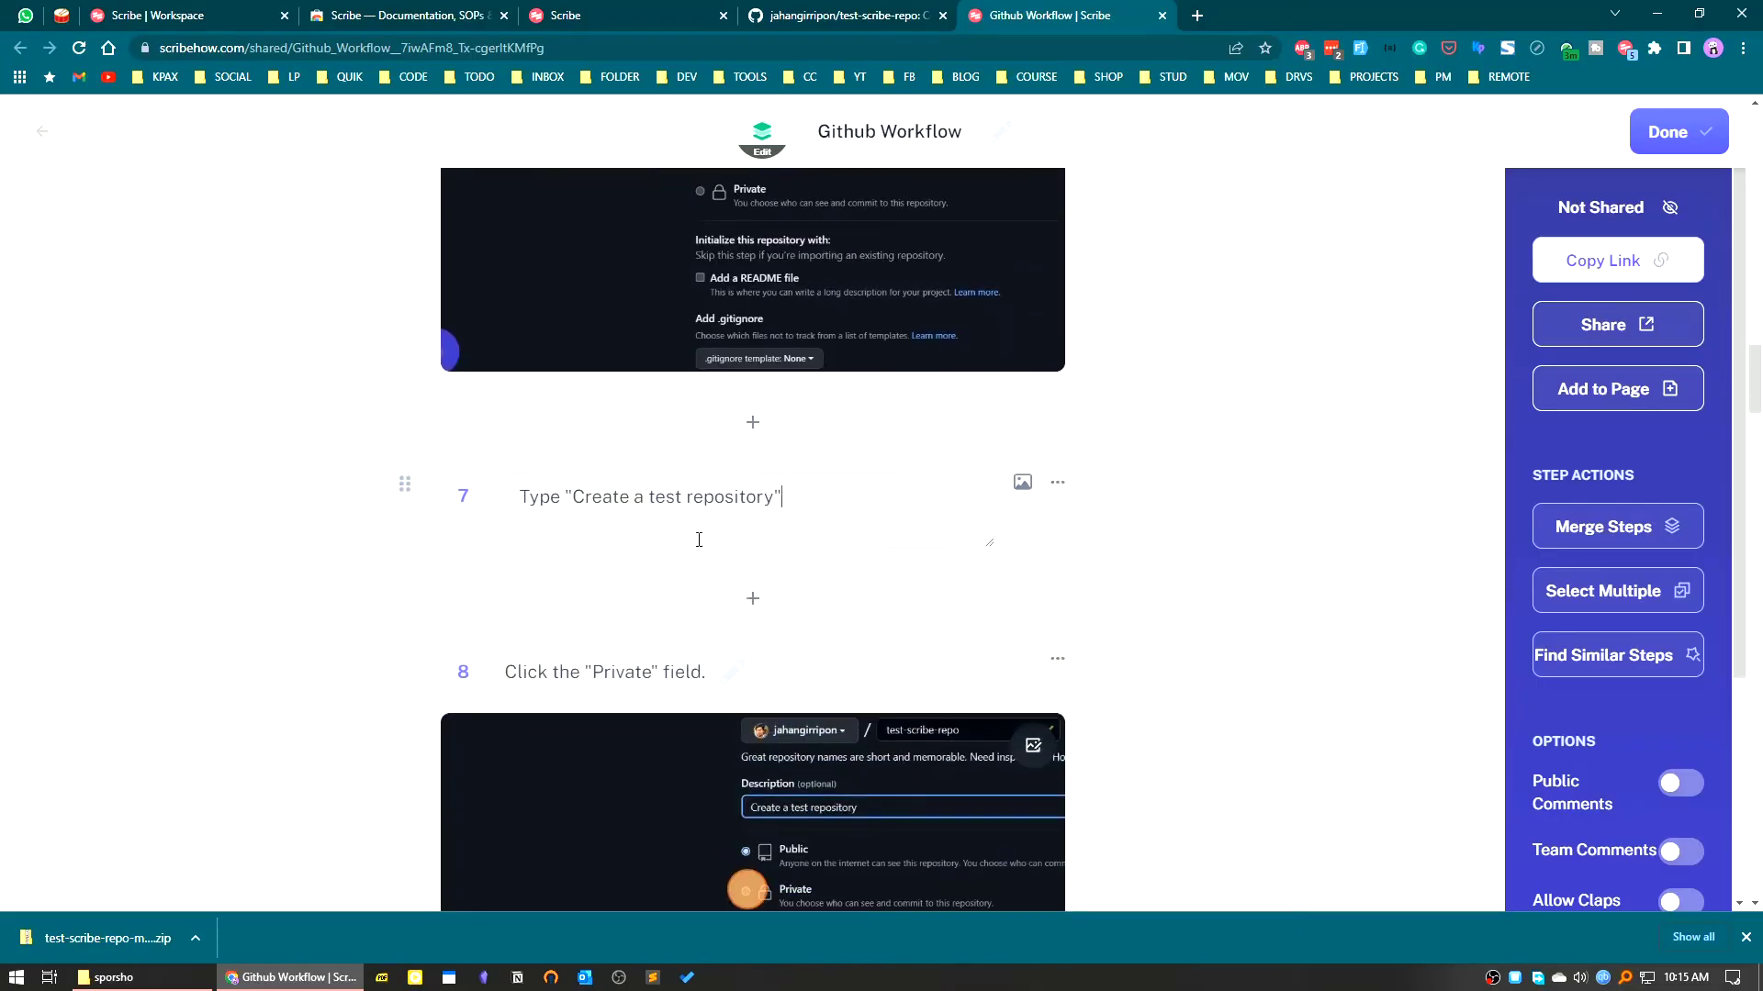
pyautogui.moveTo(809, 497); pyautogui.dragTo(565, 506)
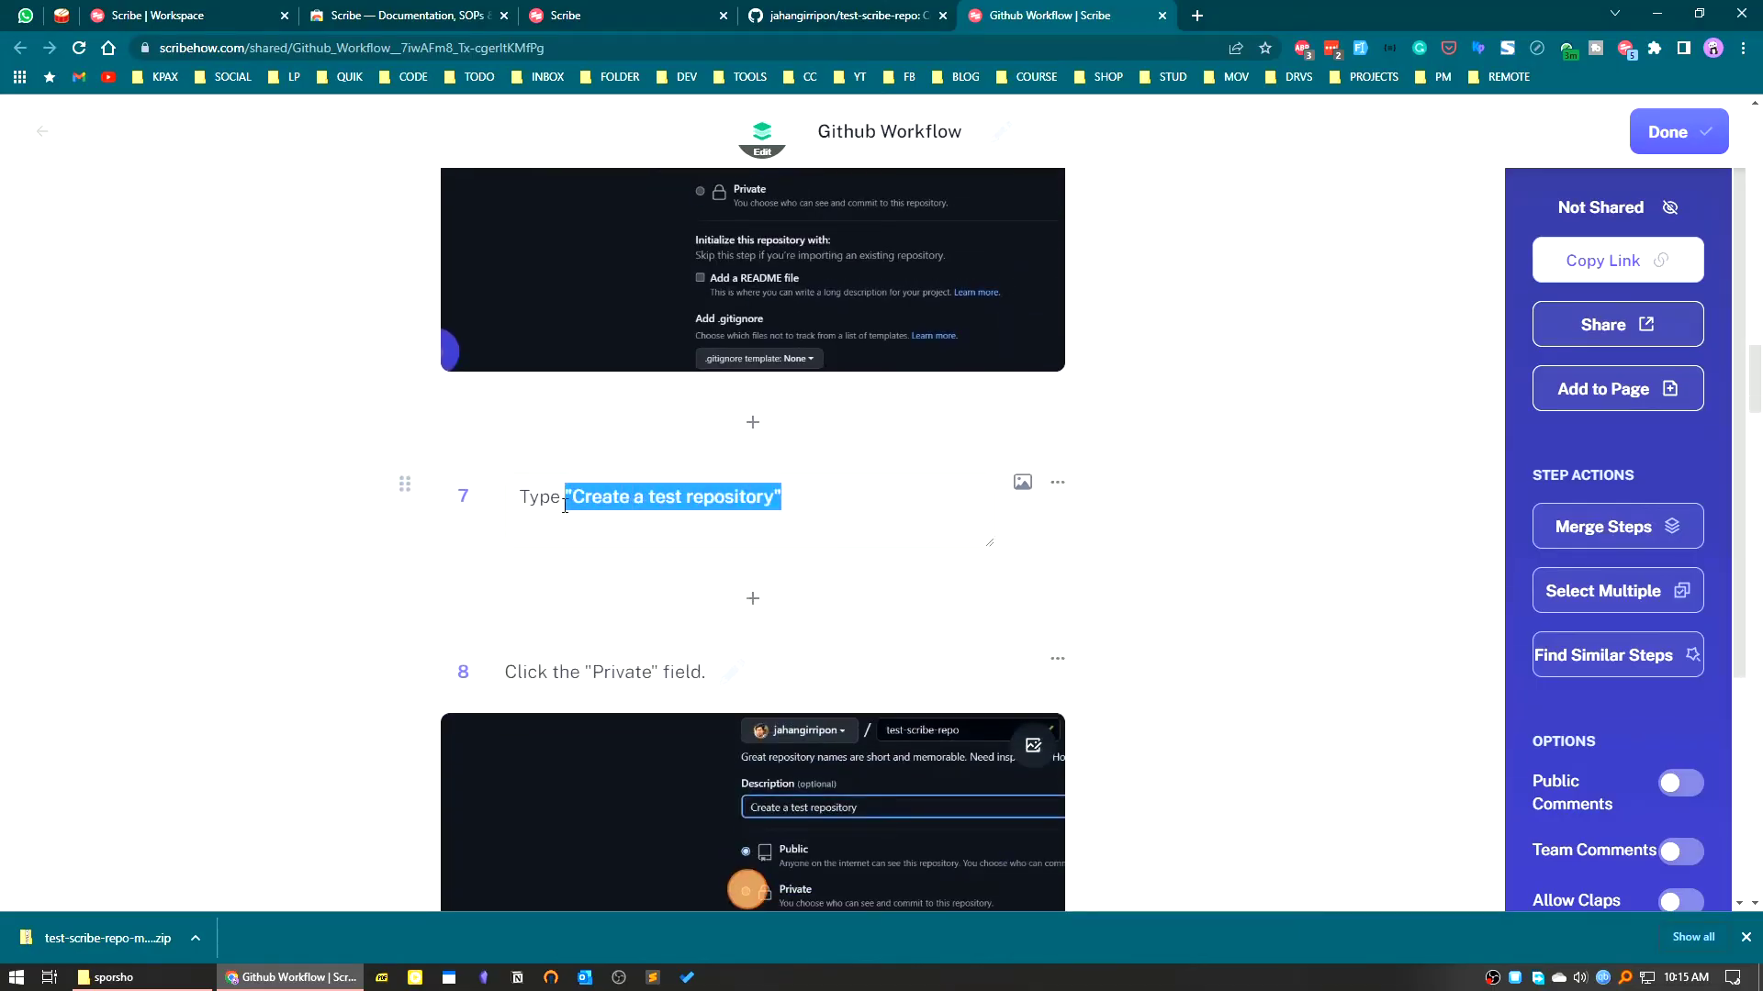
pyautogui.write('repository')
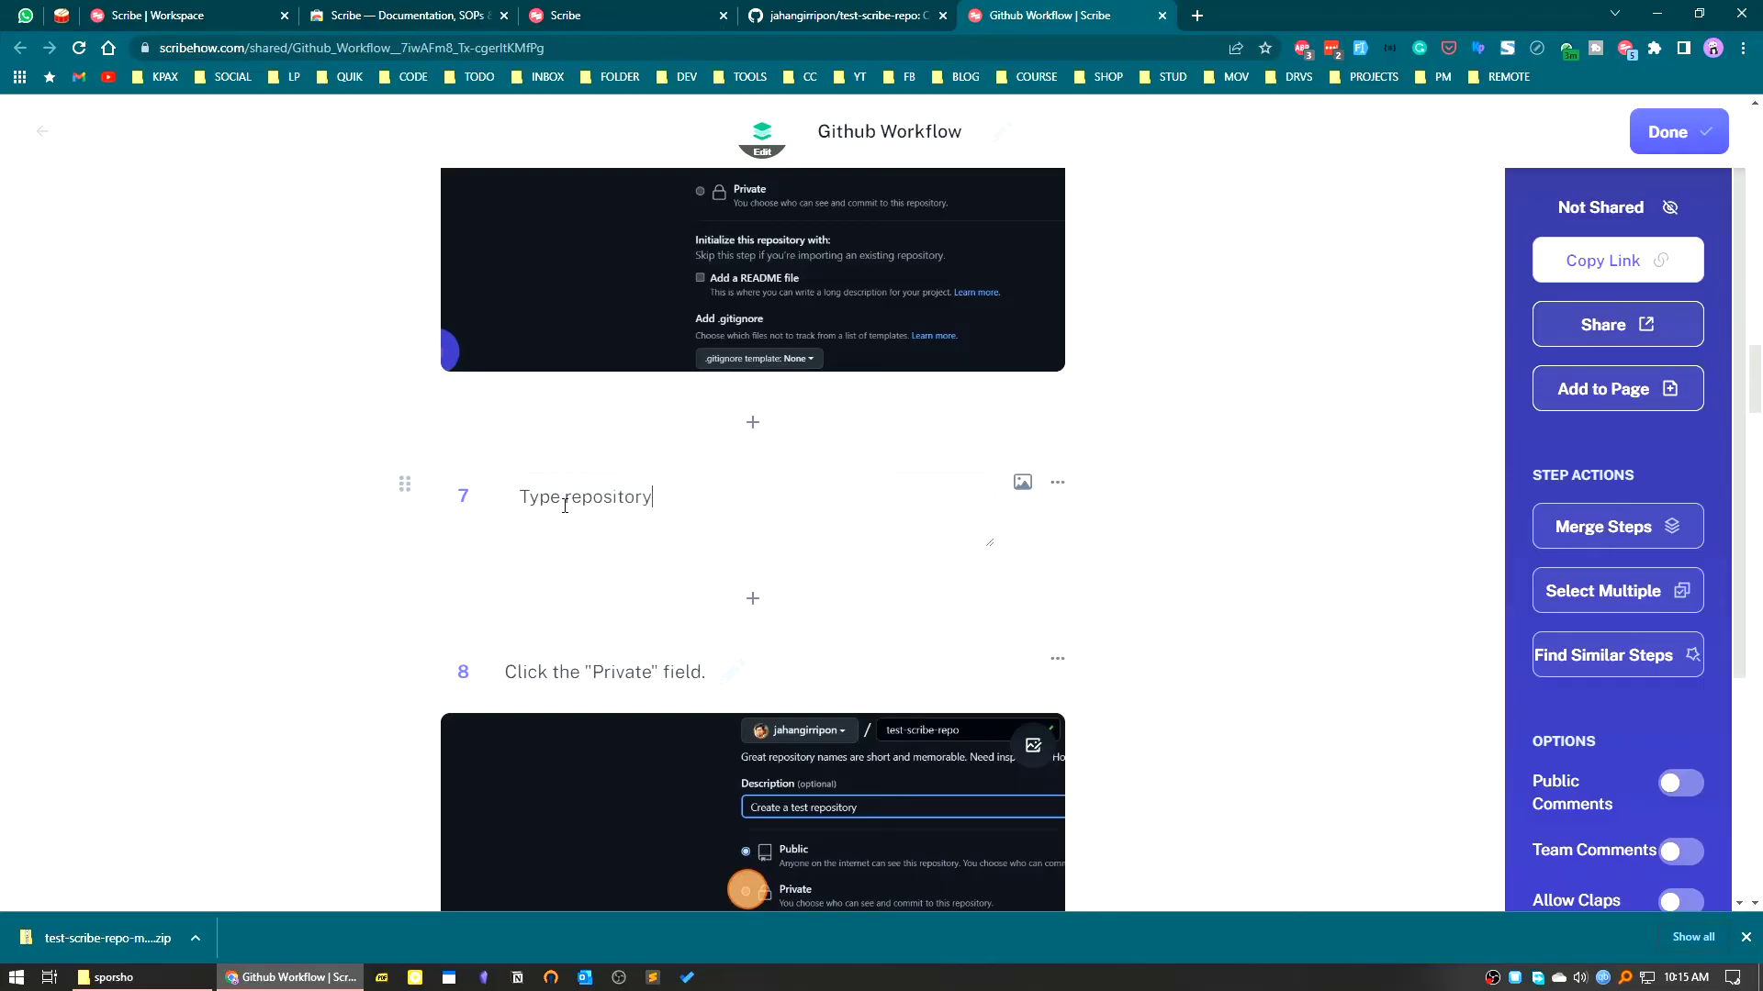
pyautogui.write(' description here')
# Choose Delete from the step options, bringing up the confirmation for step 9 'Click the "Public" field'
pyautogui.scroll(-4, 1236, 578)
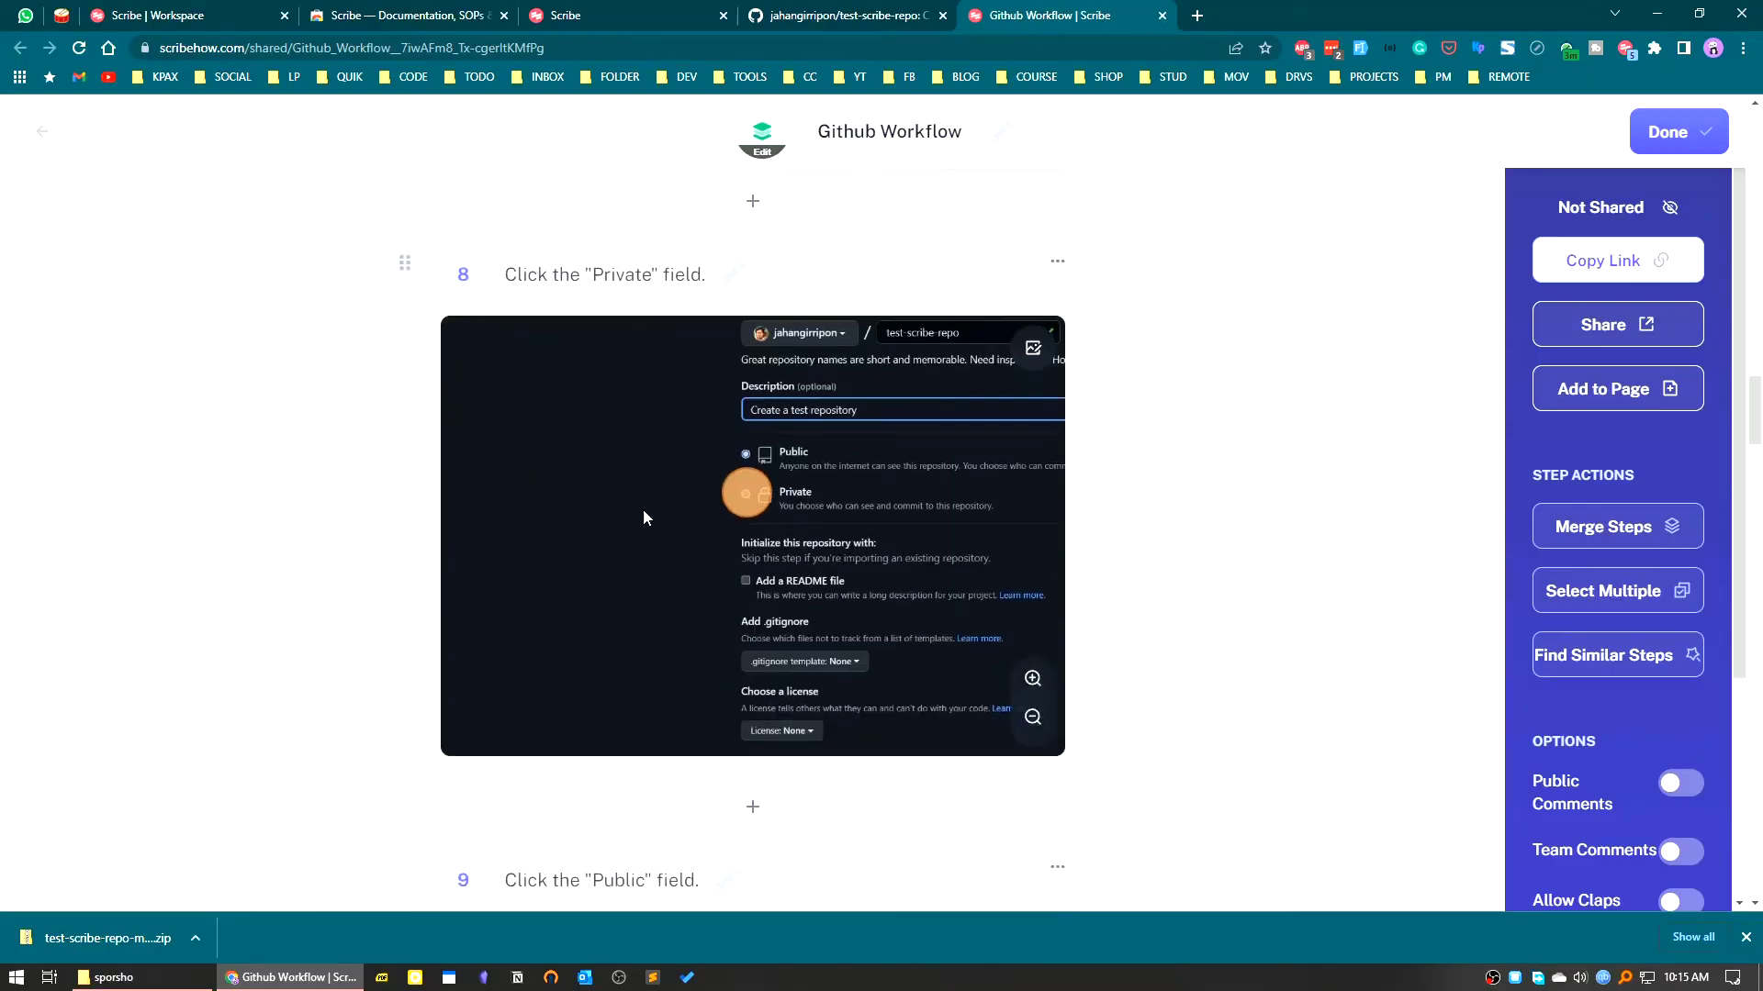
pyautogui.scroll(-2, 642, 510)
pyautogui.scroll(4, 710, 707)
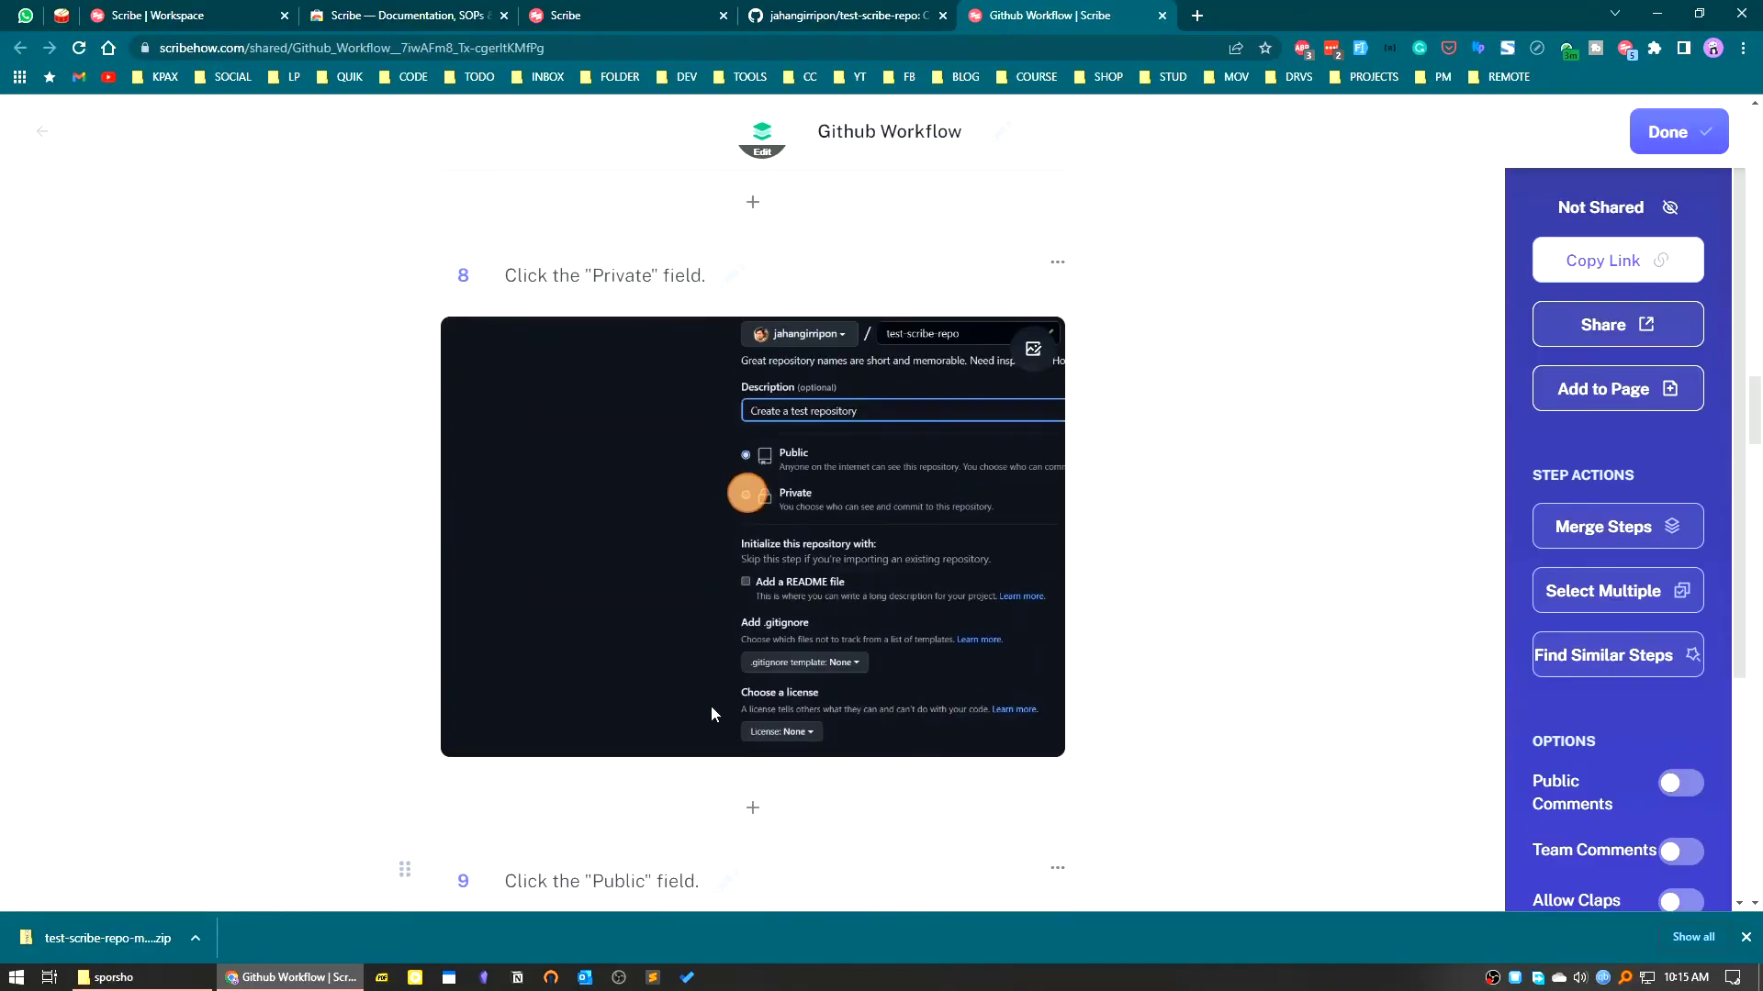
pyautogui.scroll(-5, 781, 644)
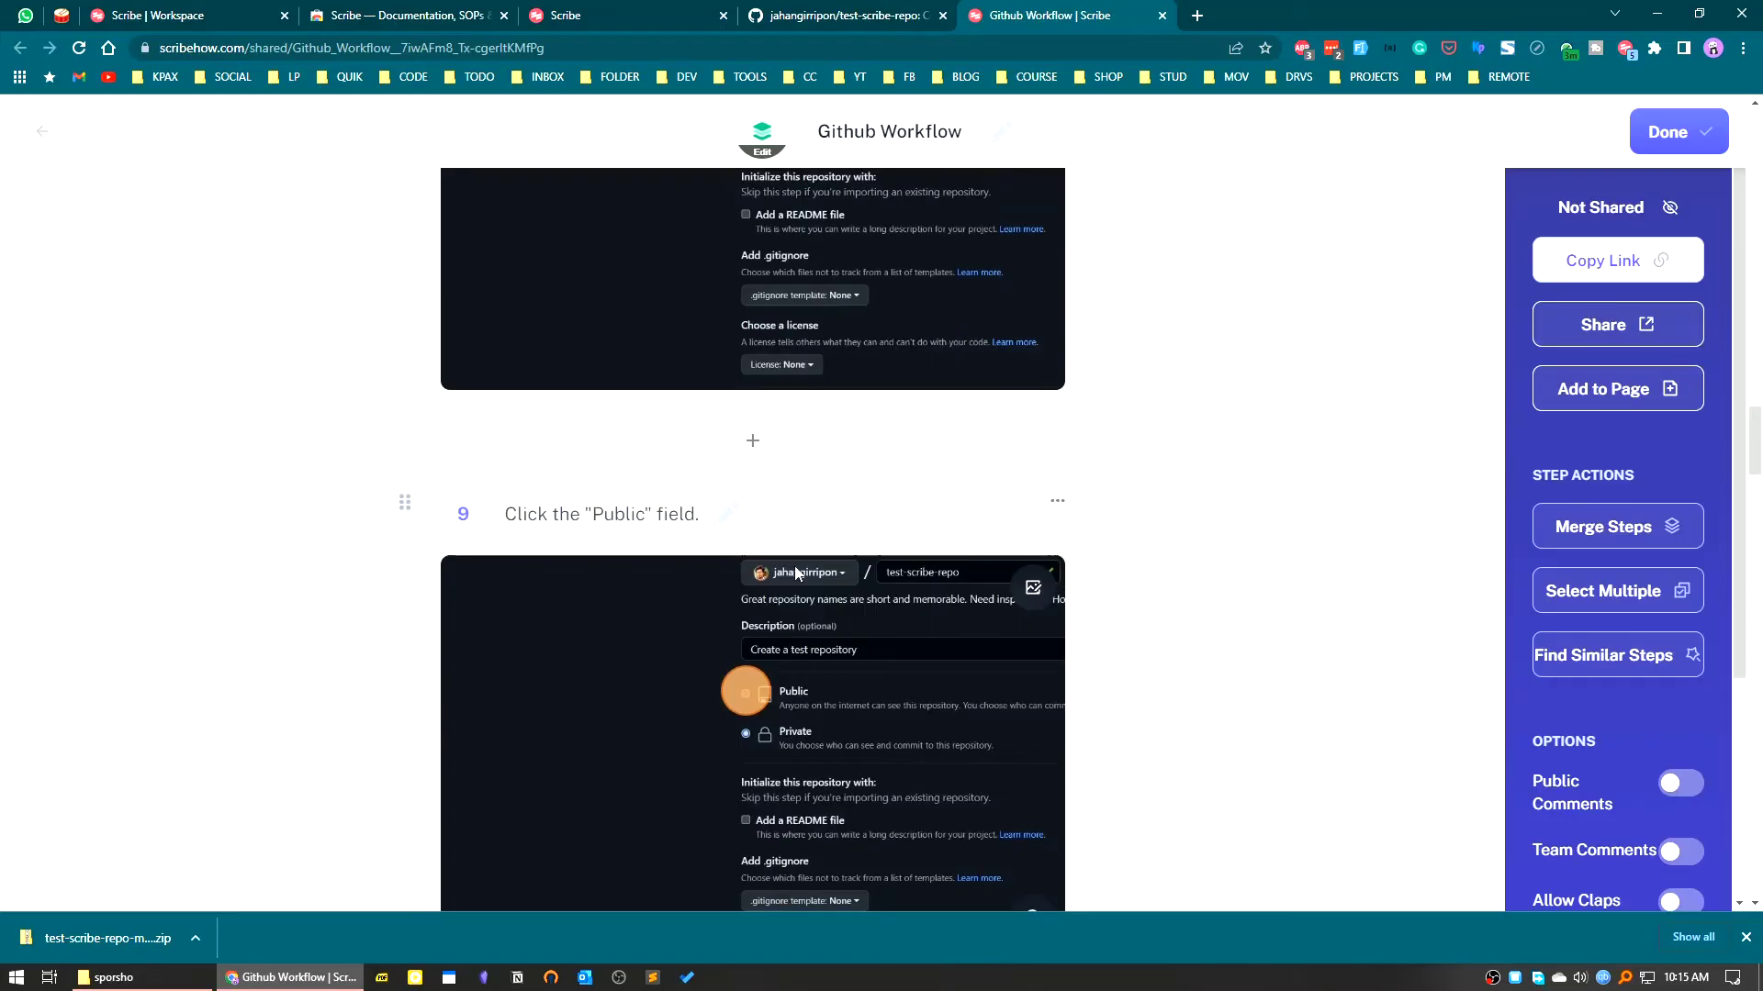
pyautogui.click(1056, 508)
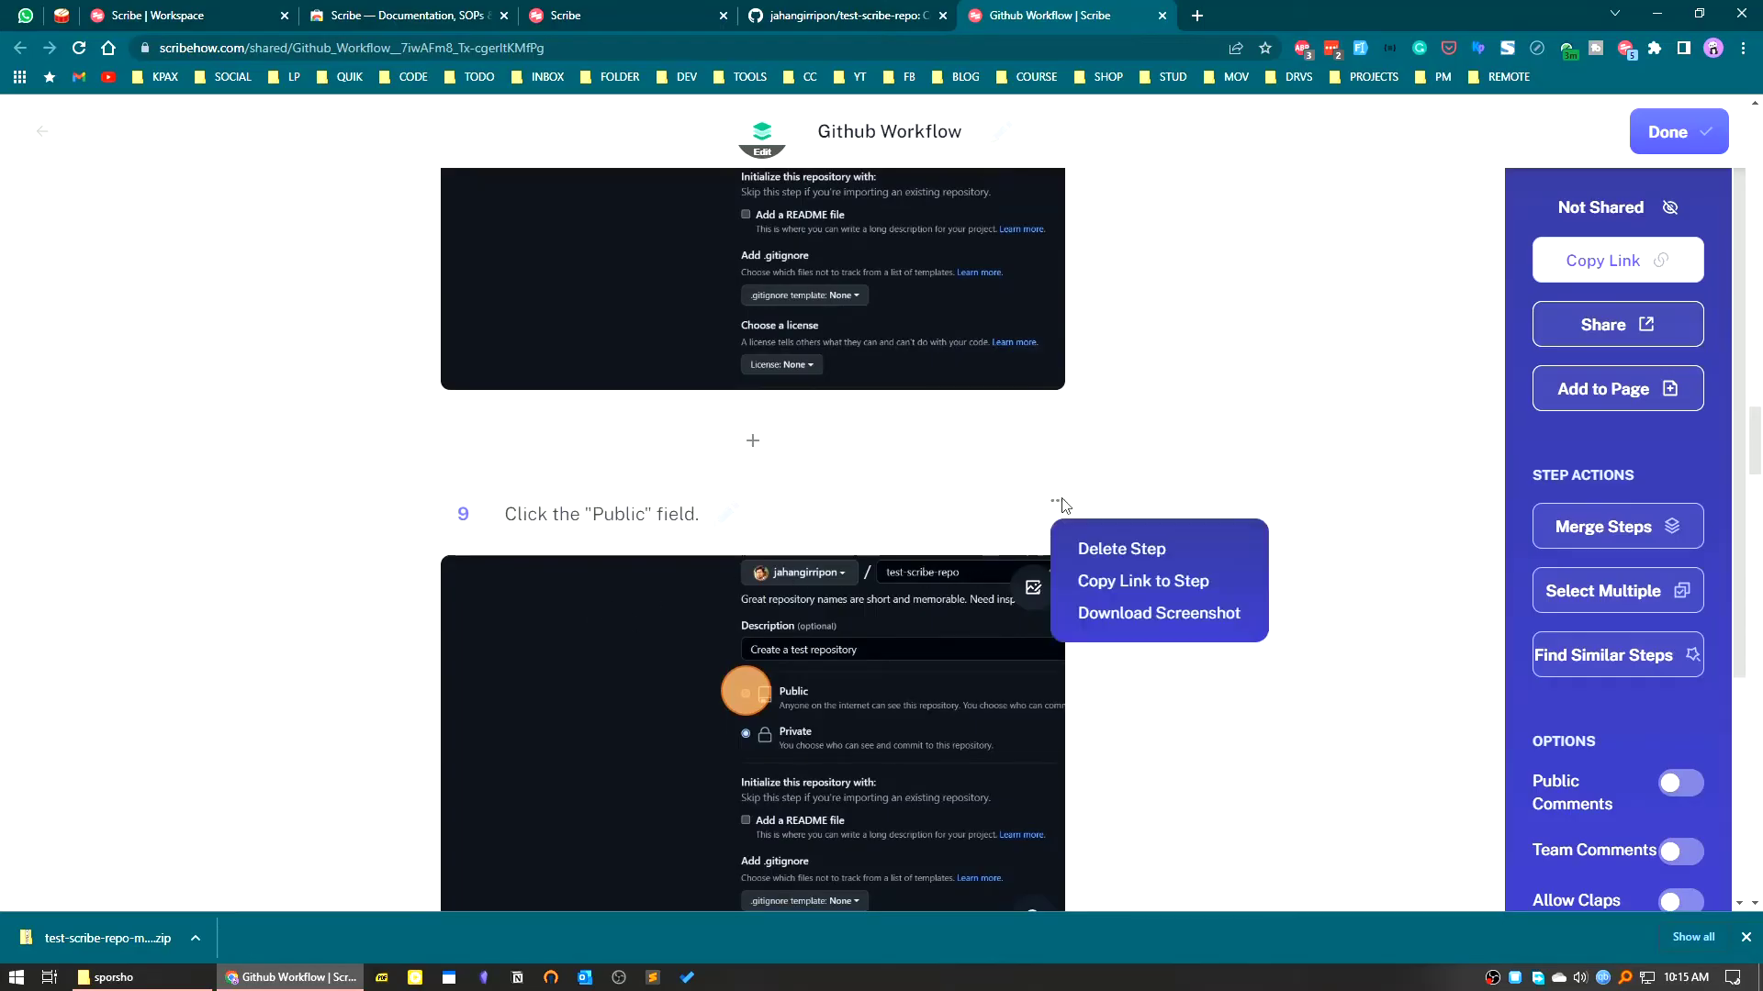
pyautogui.click(1118, 544)
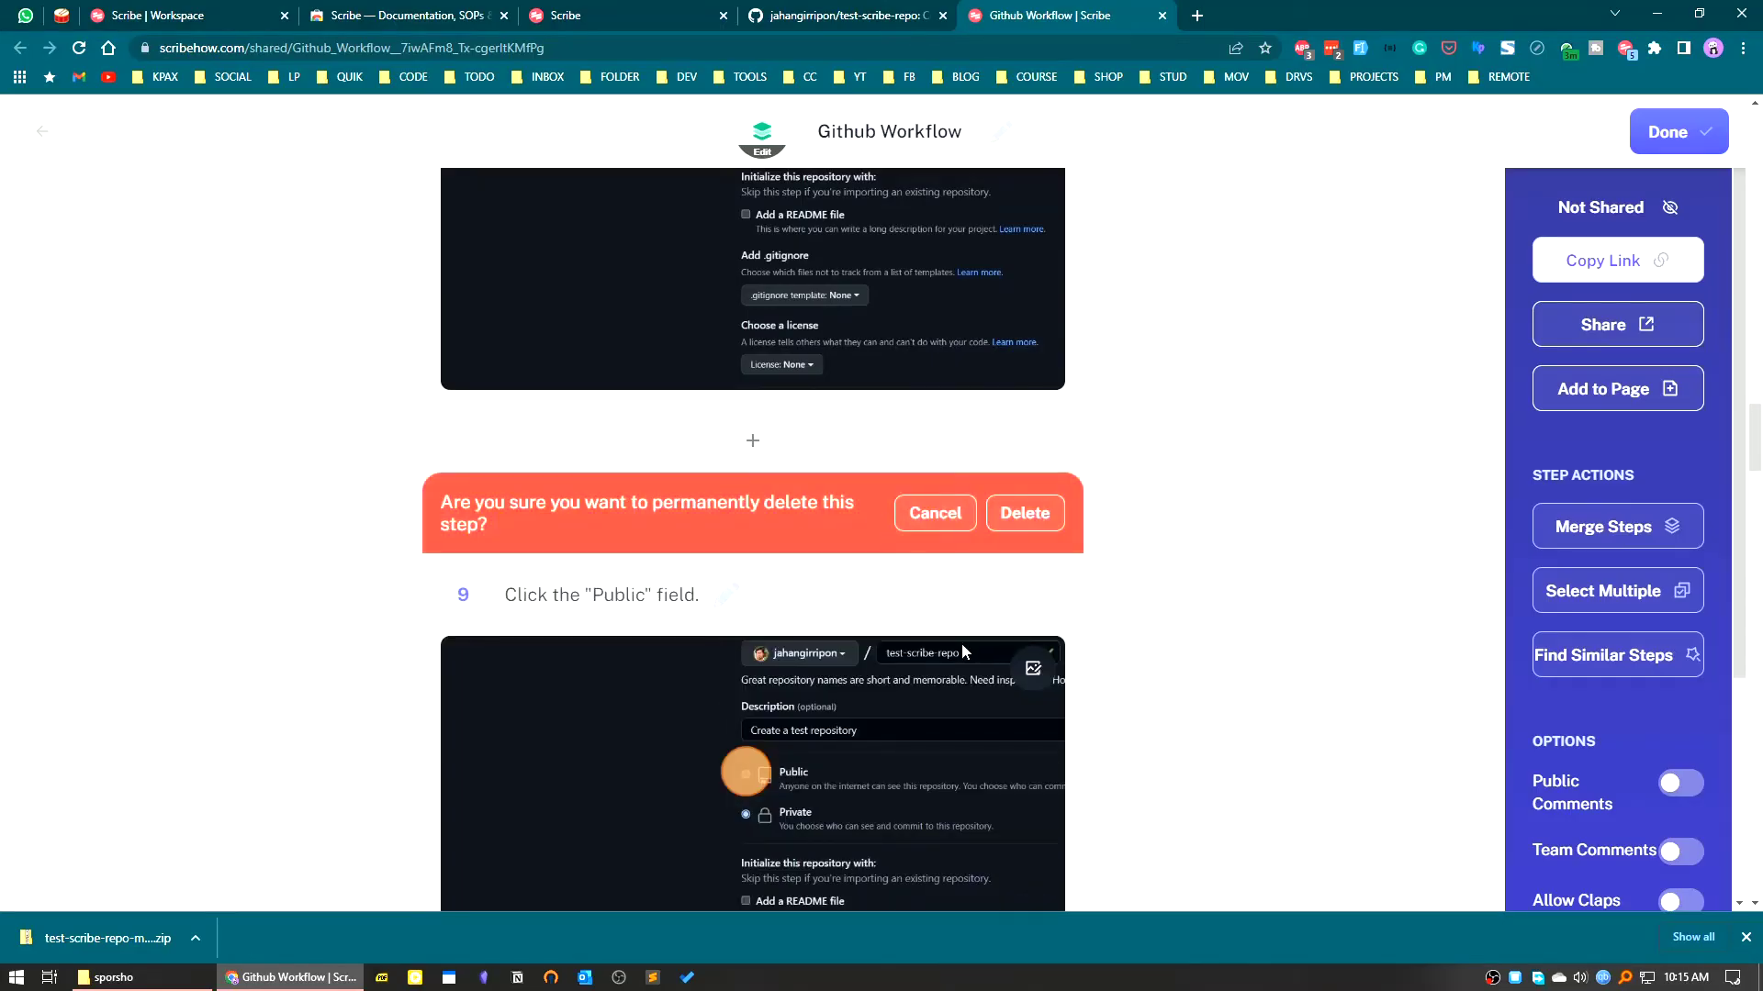
pyautogui.scroll(-3, 823, 620)
pyautogui.scroll(8, 841, 601)
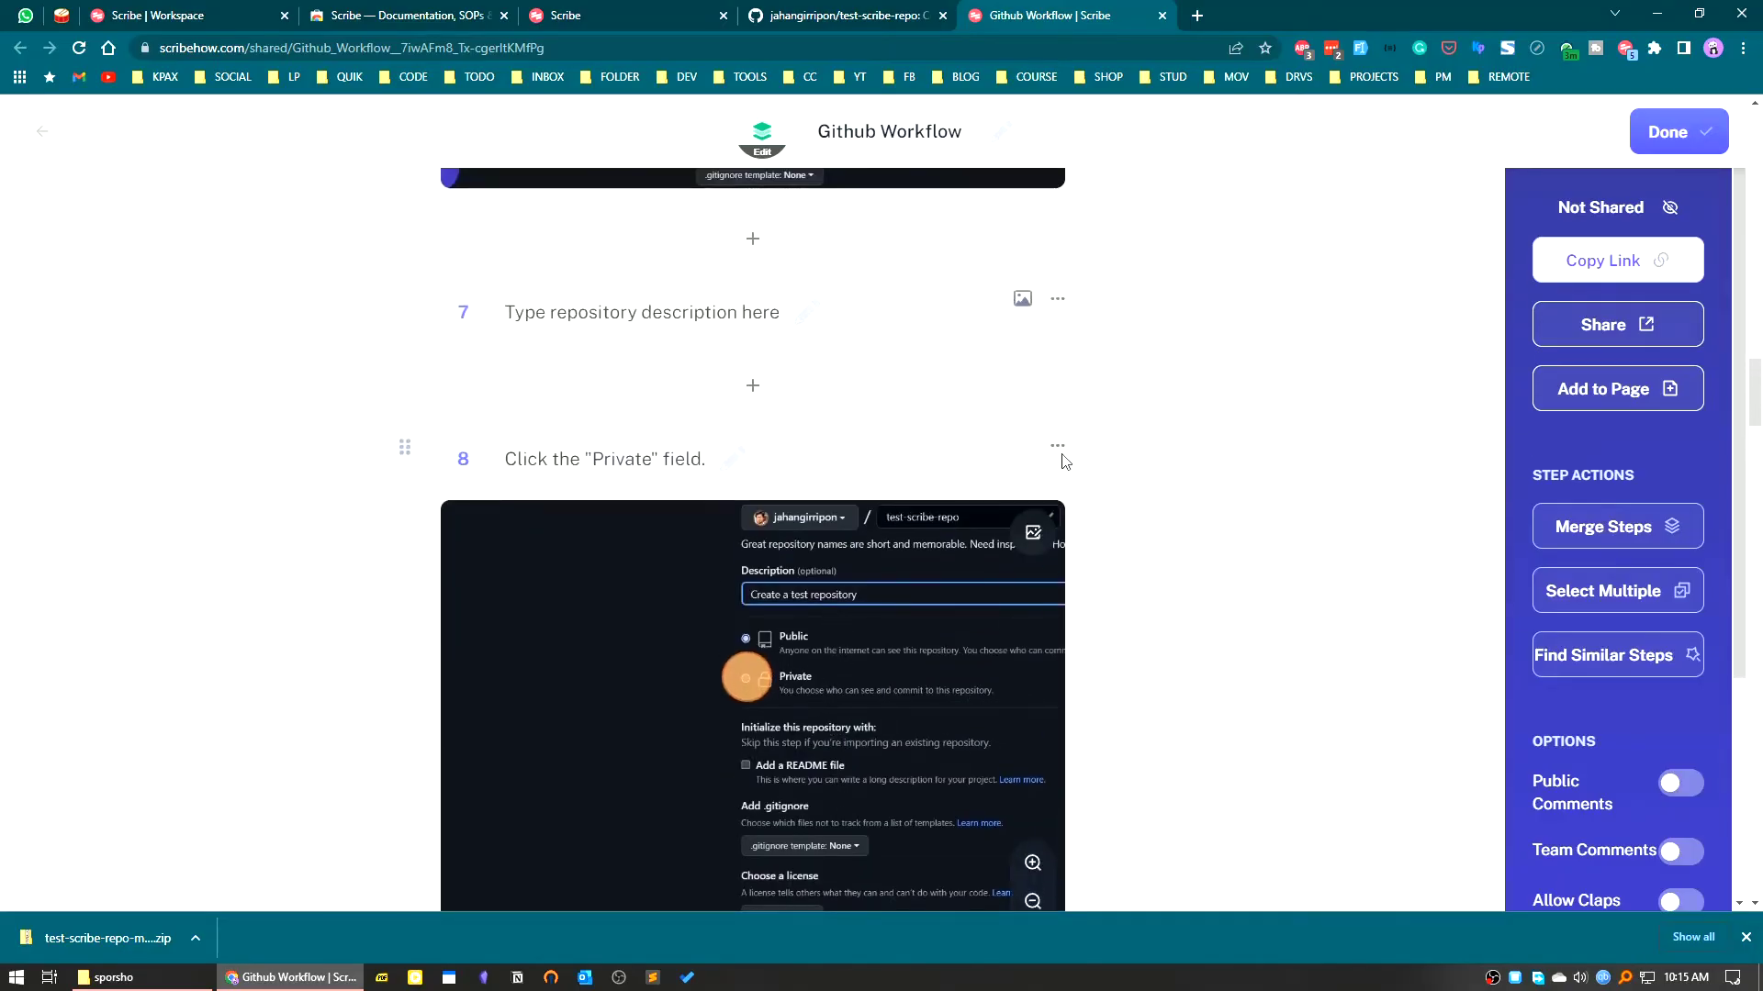
pyautogui.click(1057, 447)
pyautogui.click(1090, 496)
pyautogui.scroll(-5, 744, 688)
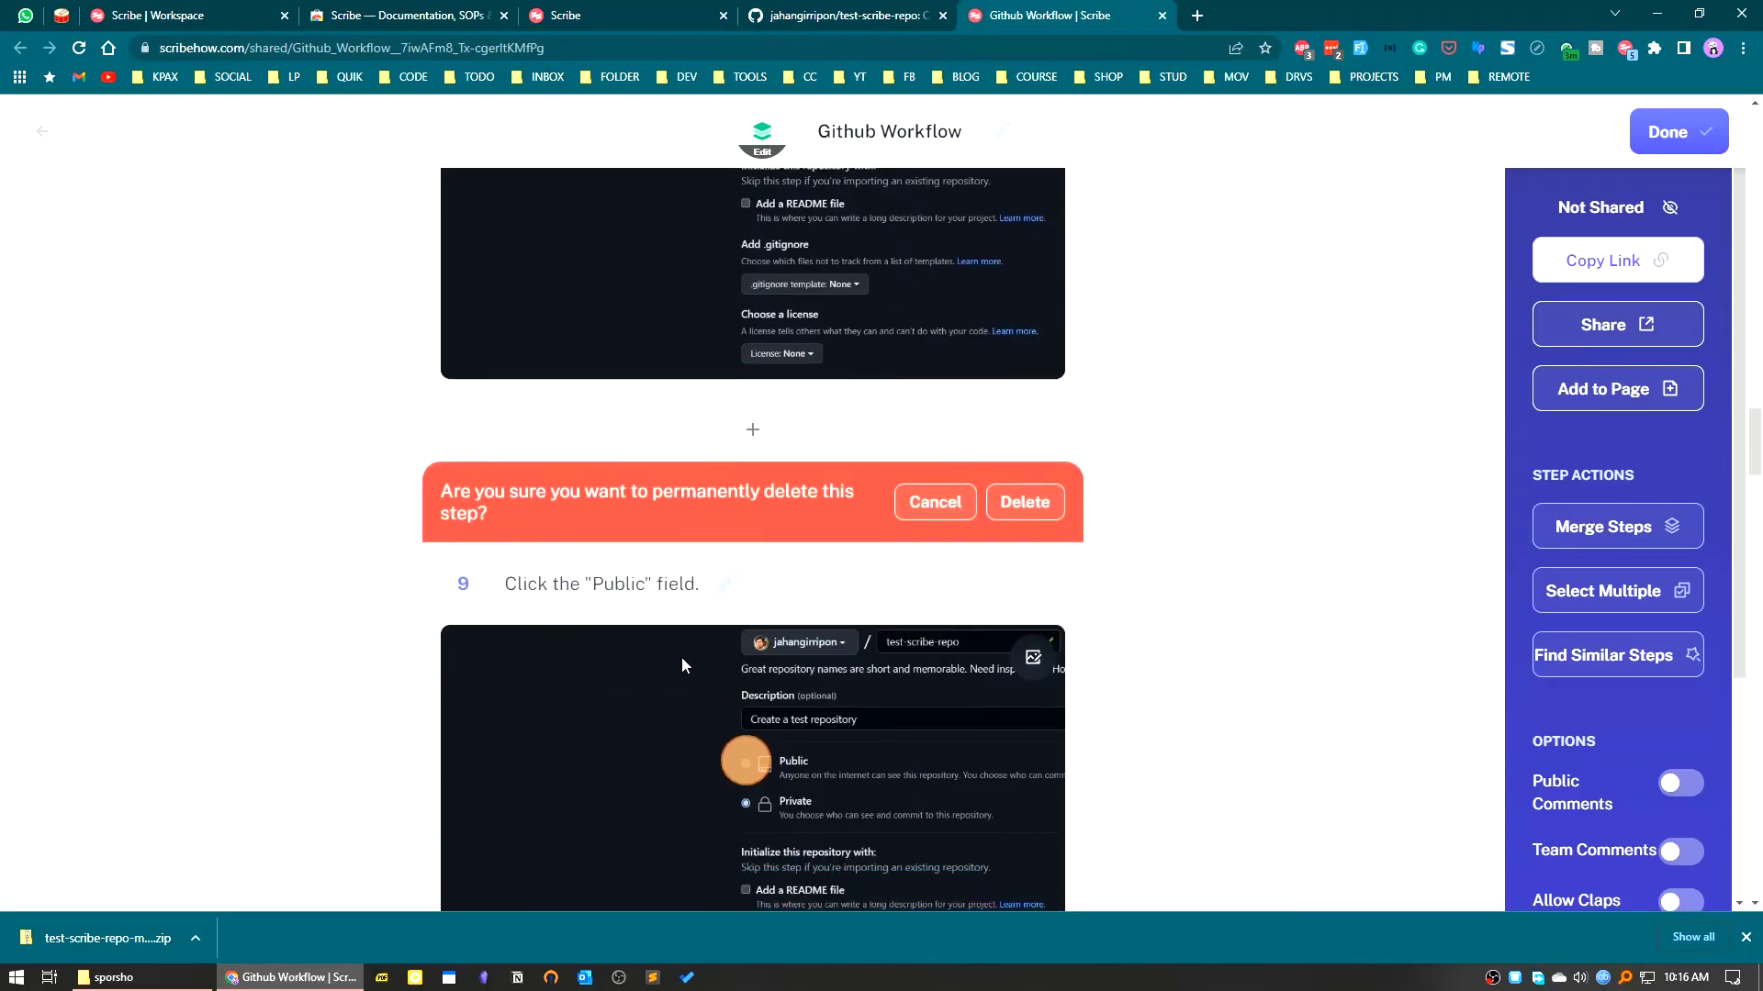
pyautogui.scroll(4, 680, 661)
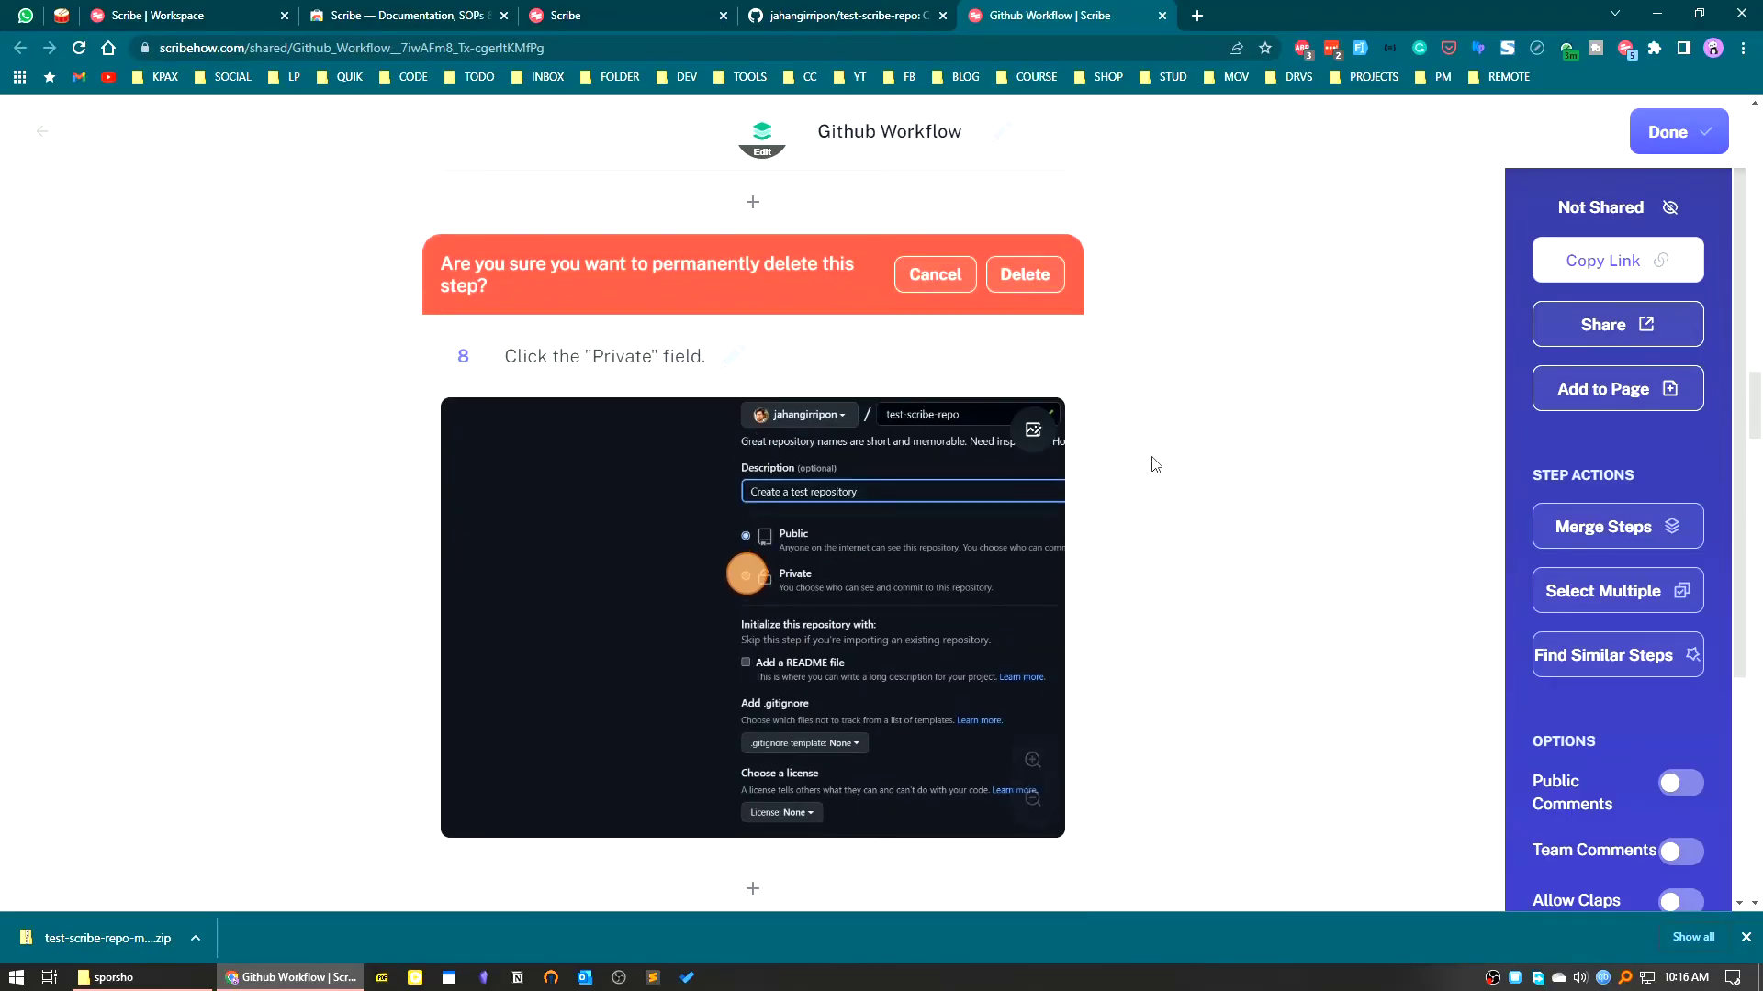
pyautogui.scroll(-4, 959, 606)
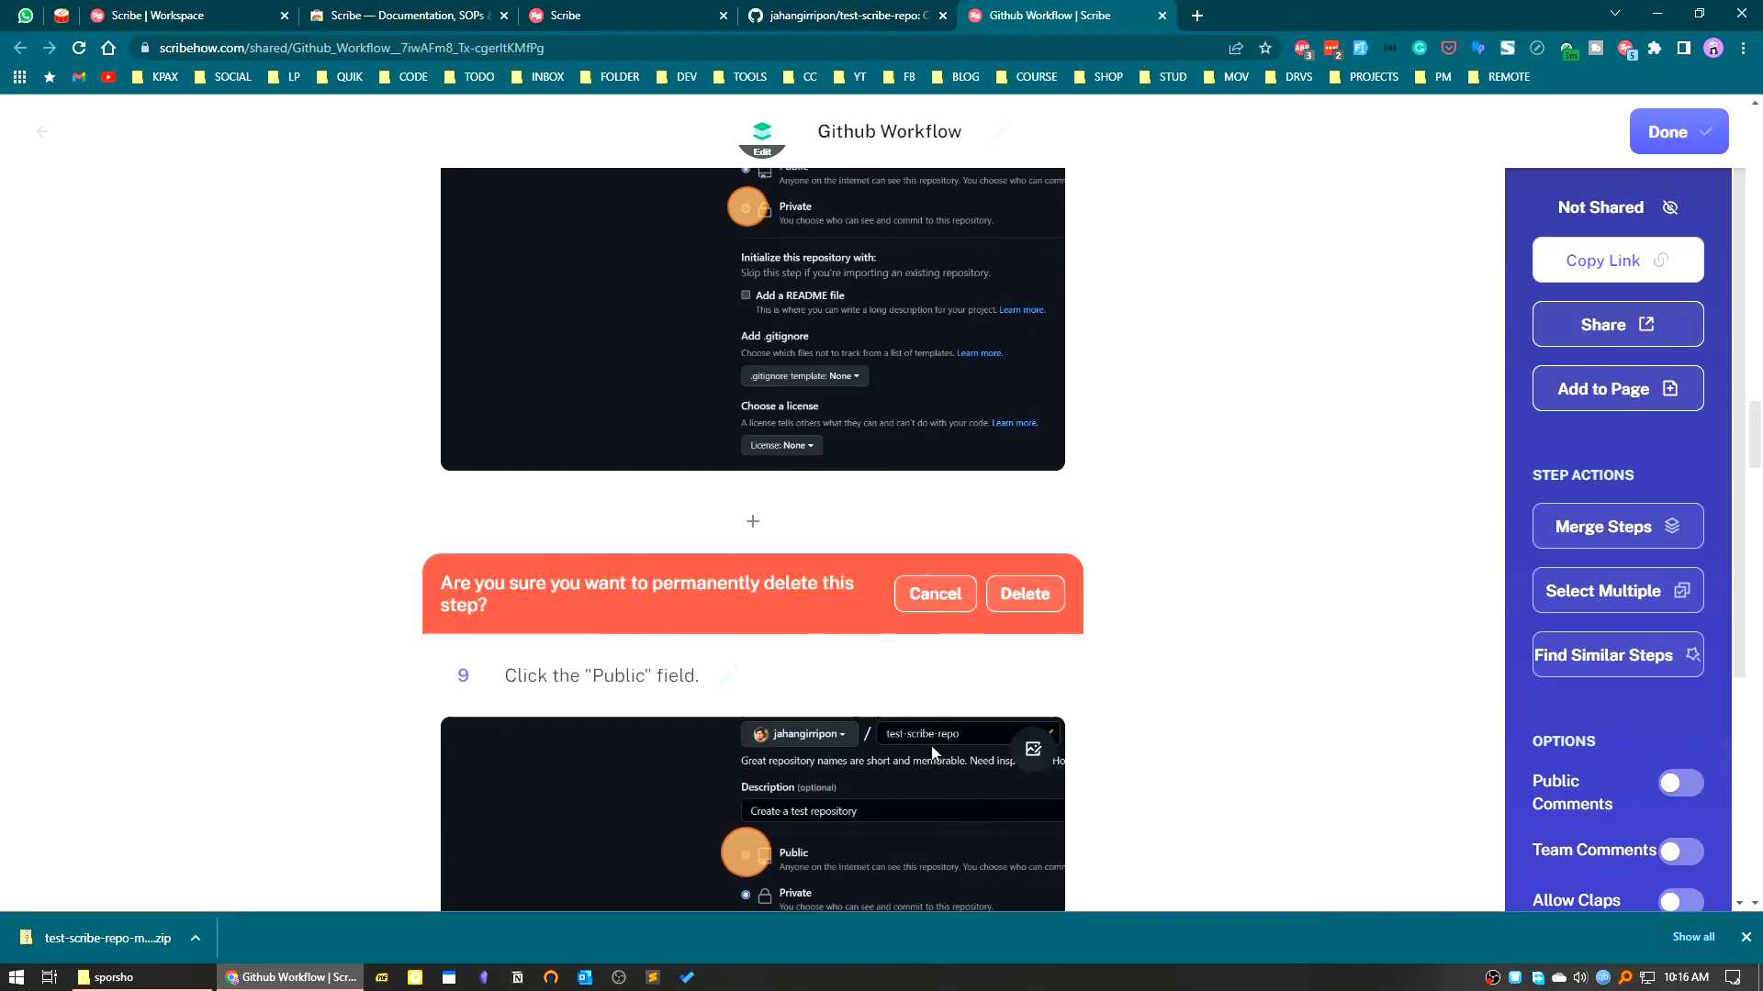
# Scroll through guide steps 10–17 and back up to step 15, 'Click "HTTPS"'
pyautogui.scroll(-7, 933, 753)
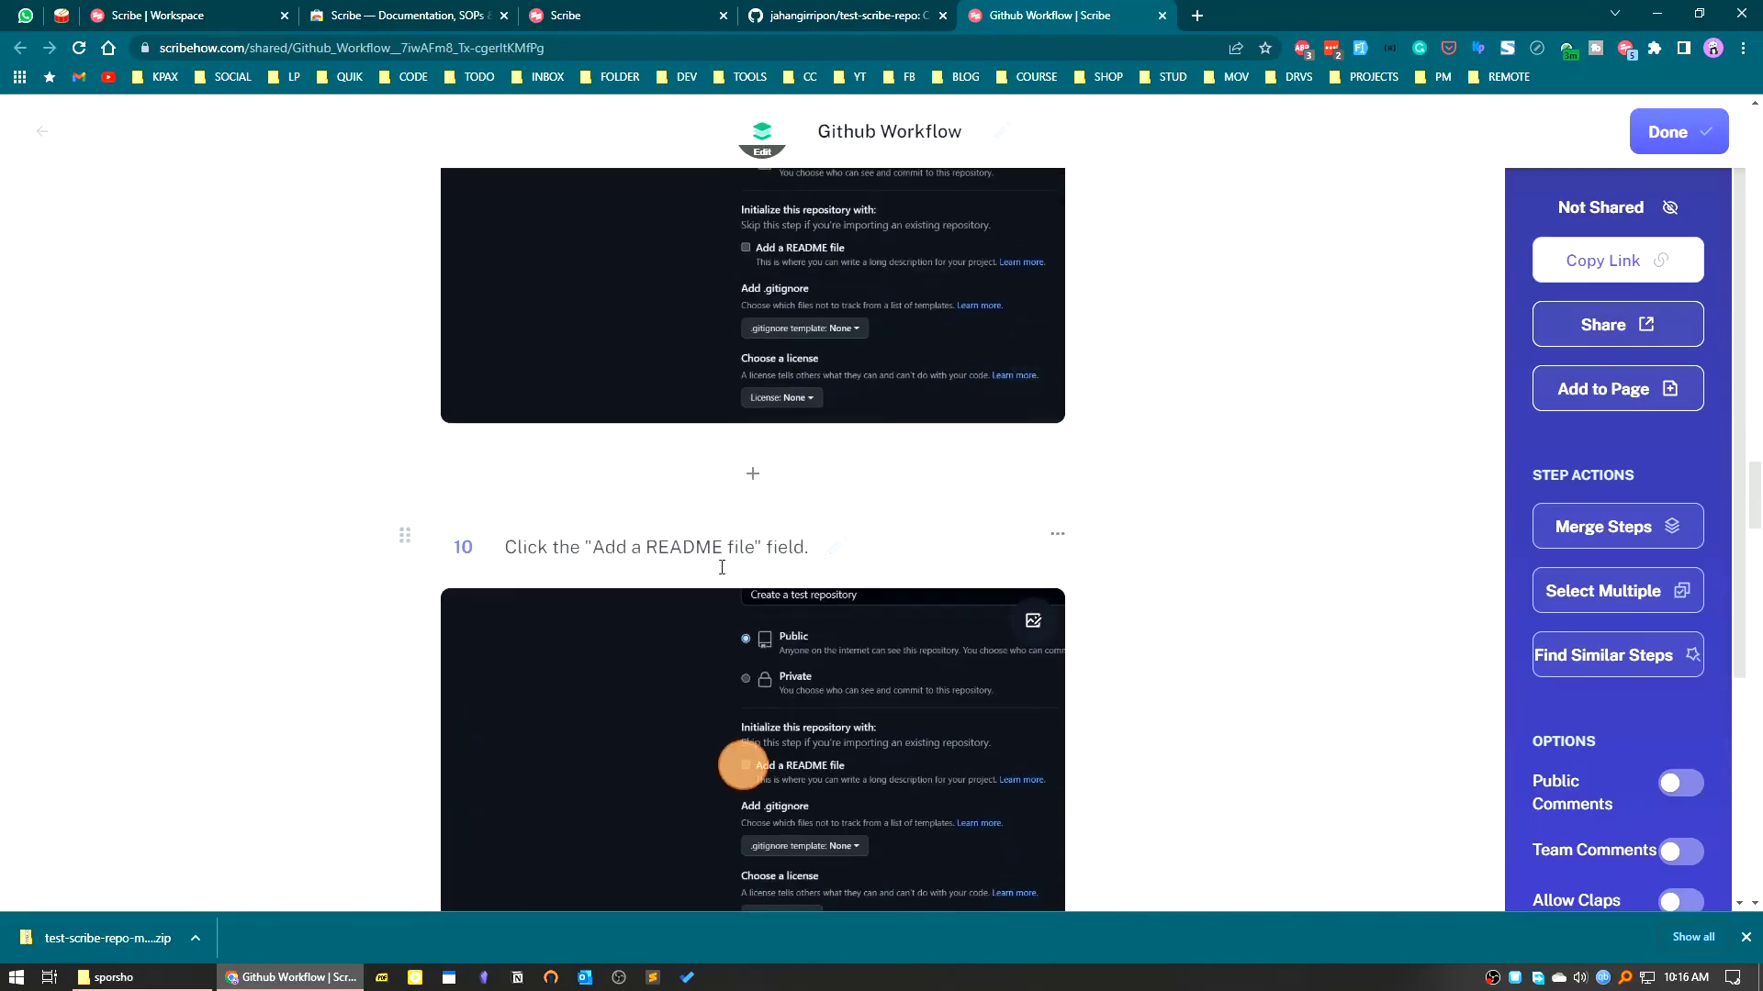
pyautogui.scroll(-7, 787, 559)
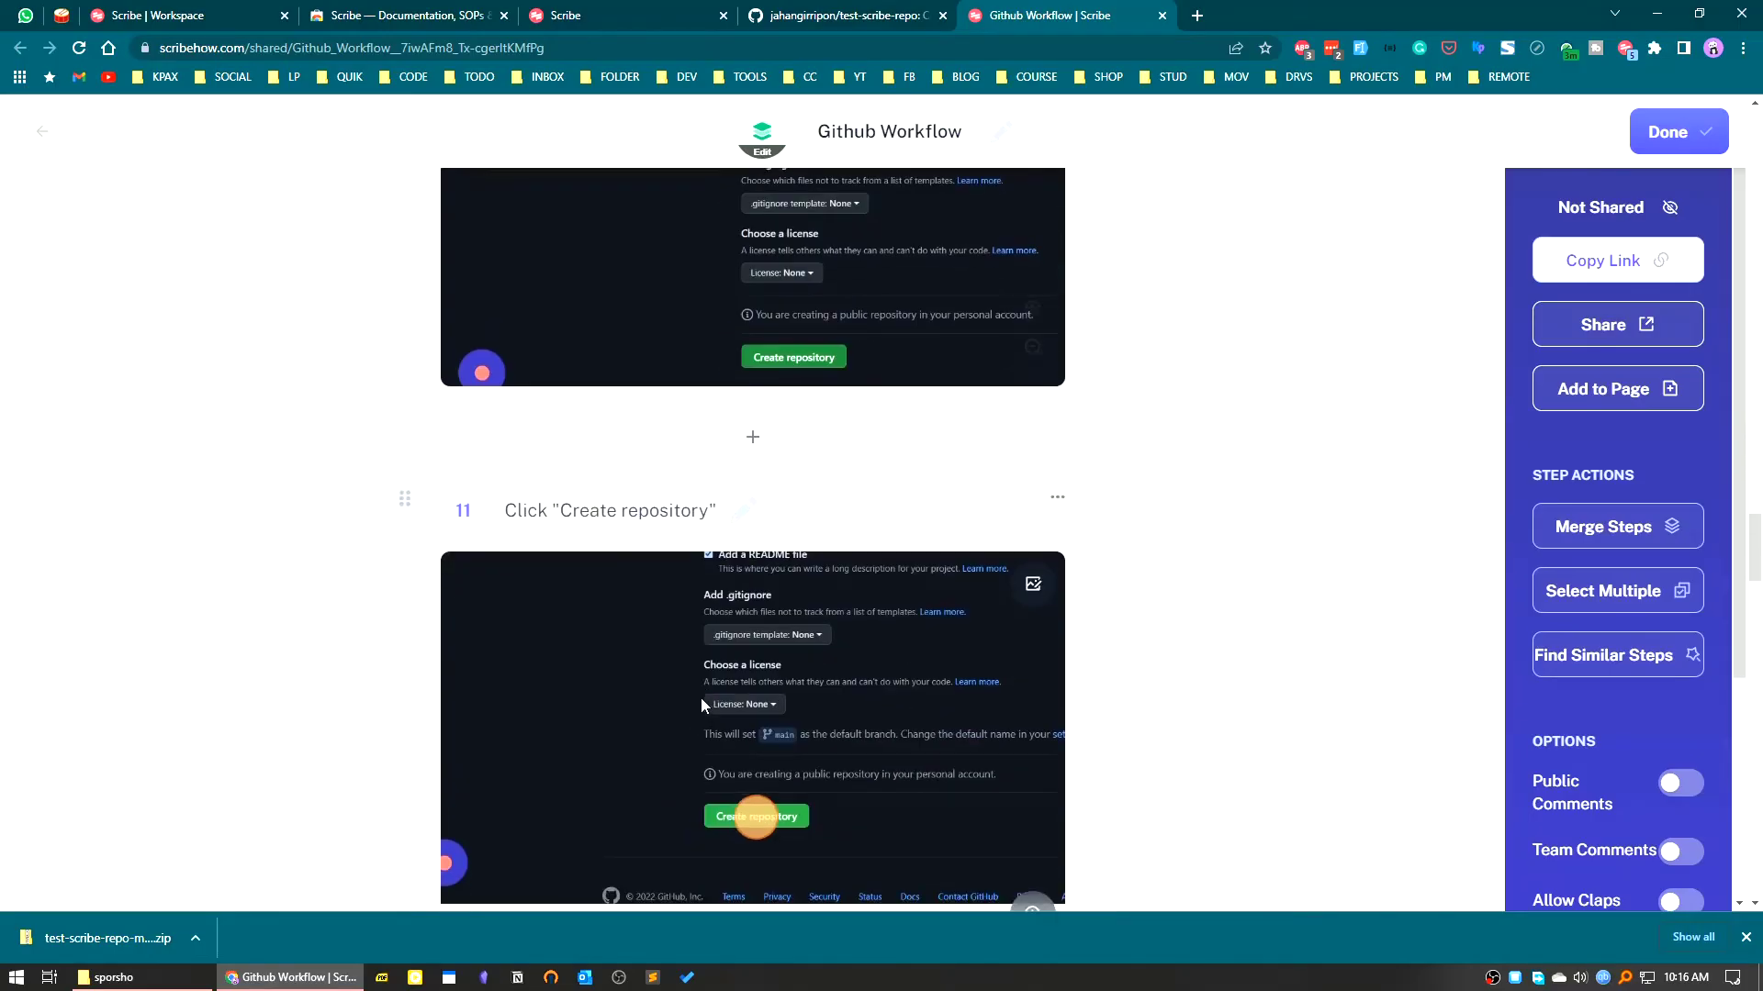
pyautogui.scroll(-7, 529, 520)
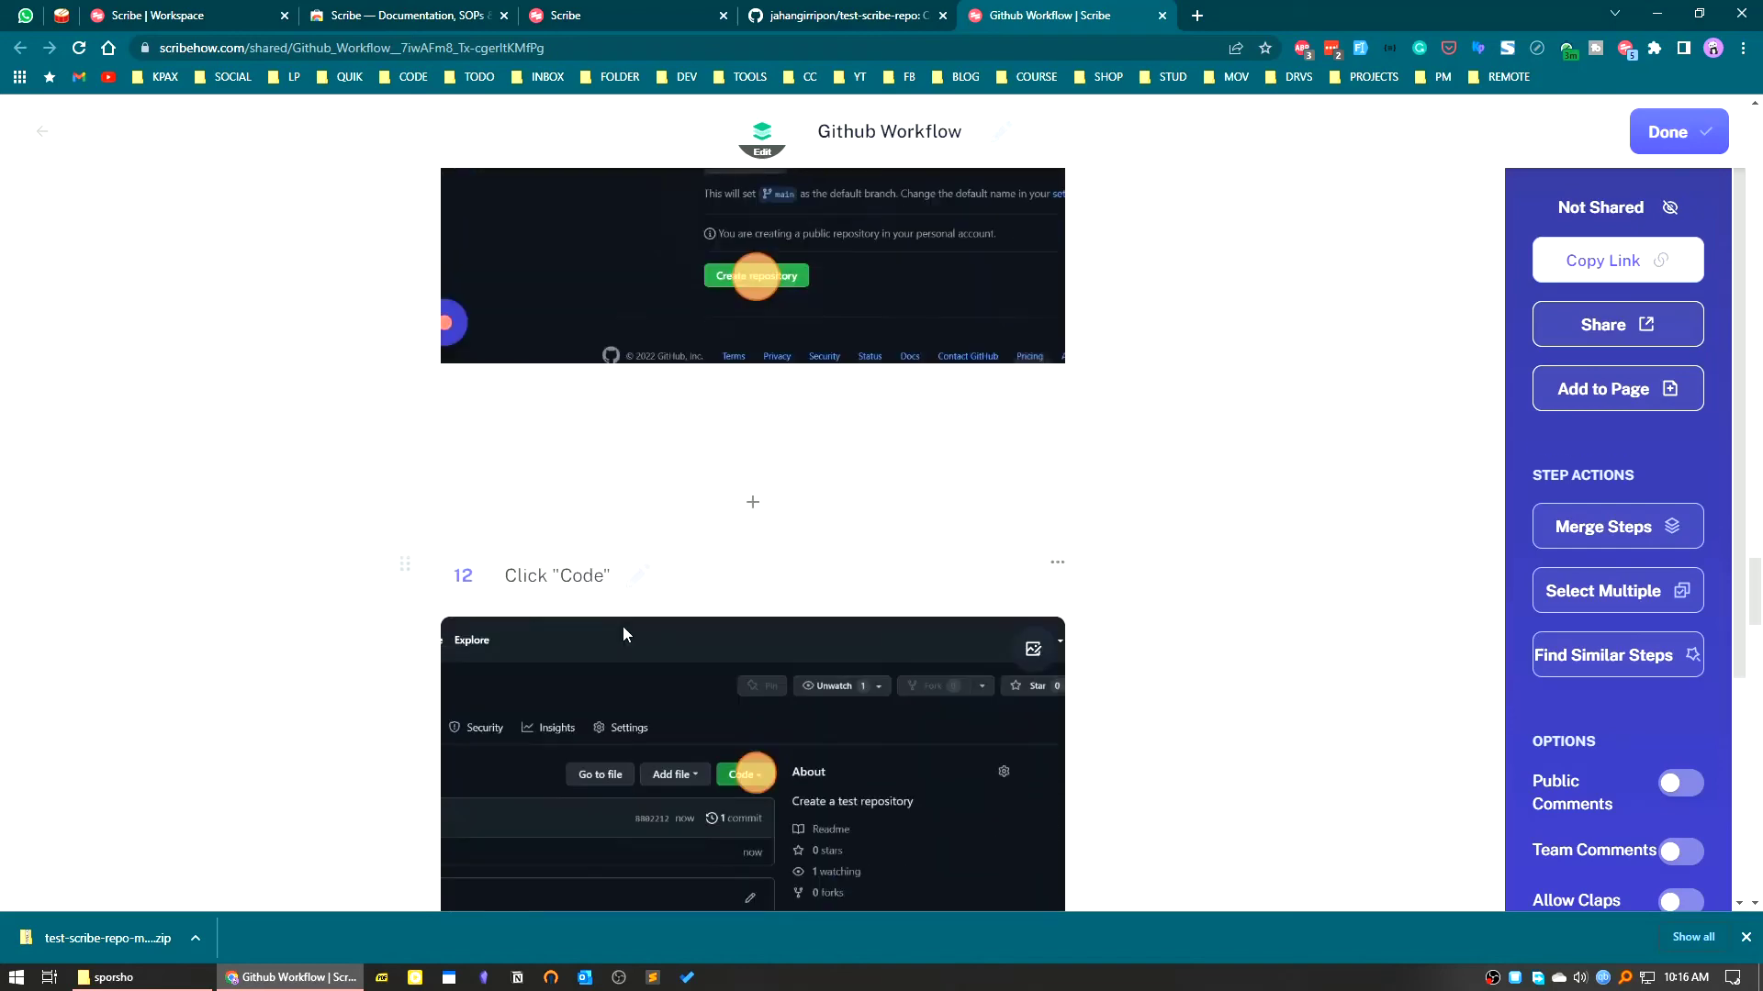
pyautogui.scroll(-7, 514, 348)
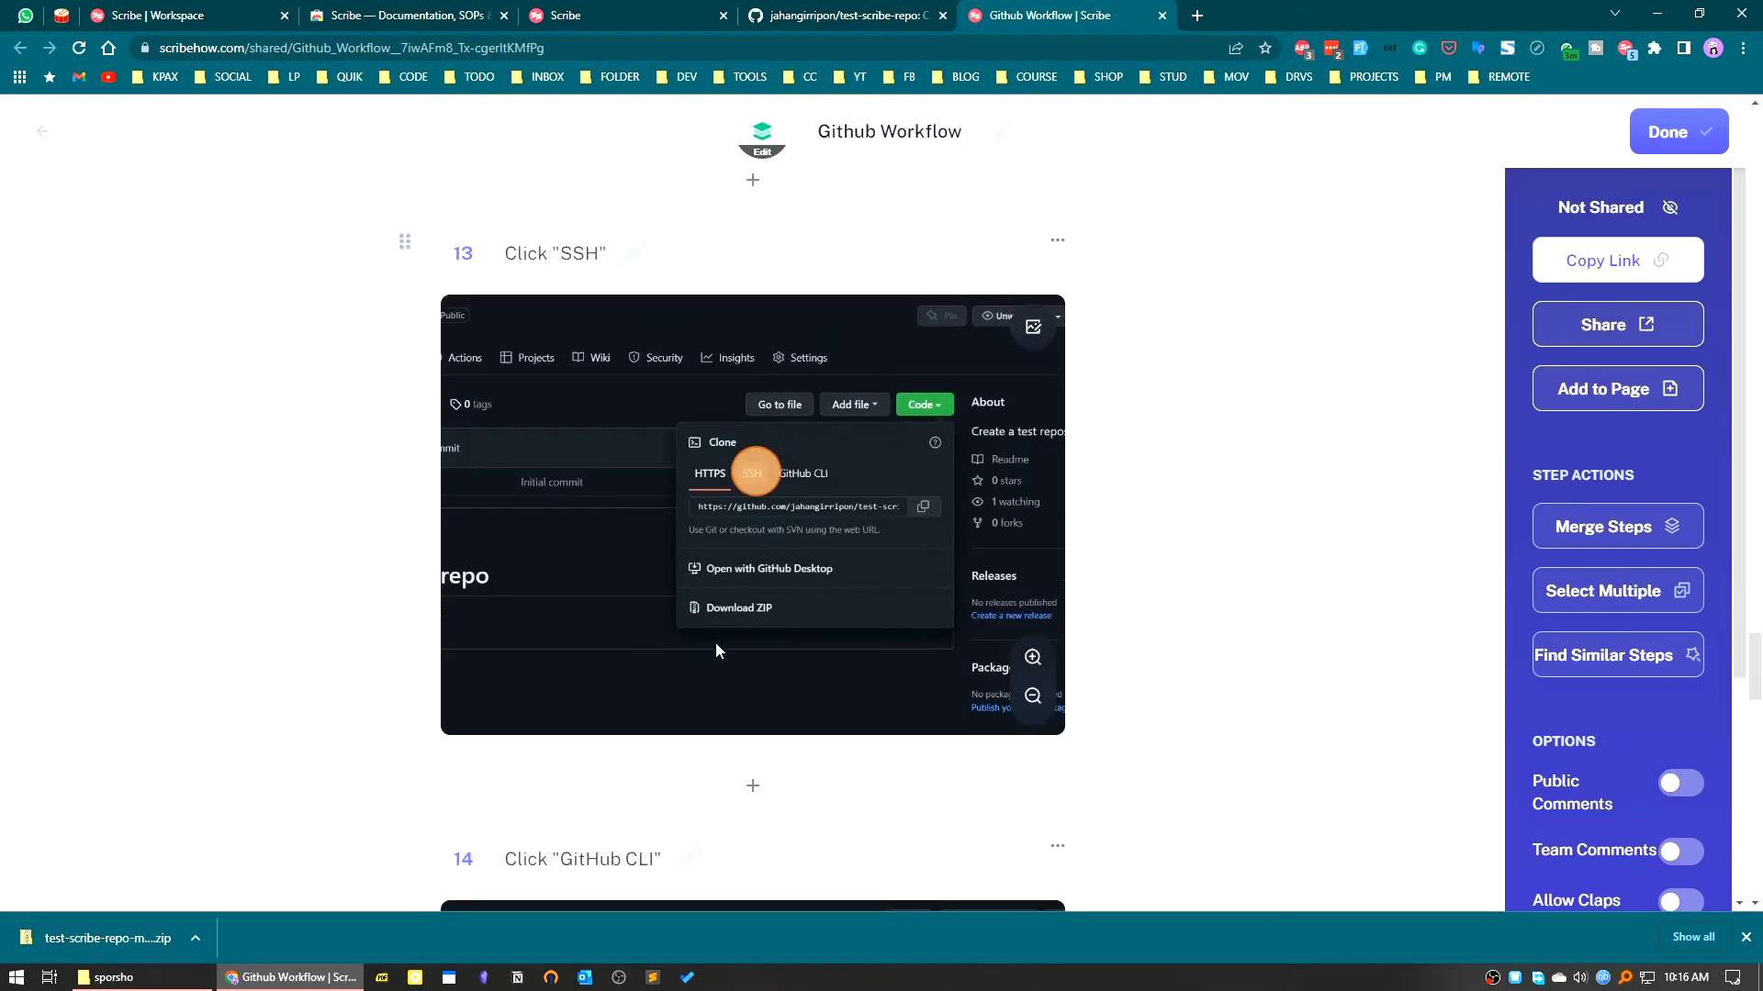
pyautogui.scroll(-5, 717, 651)
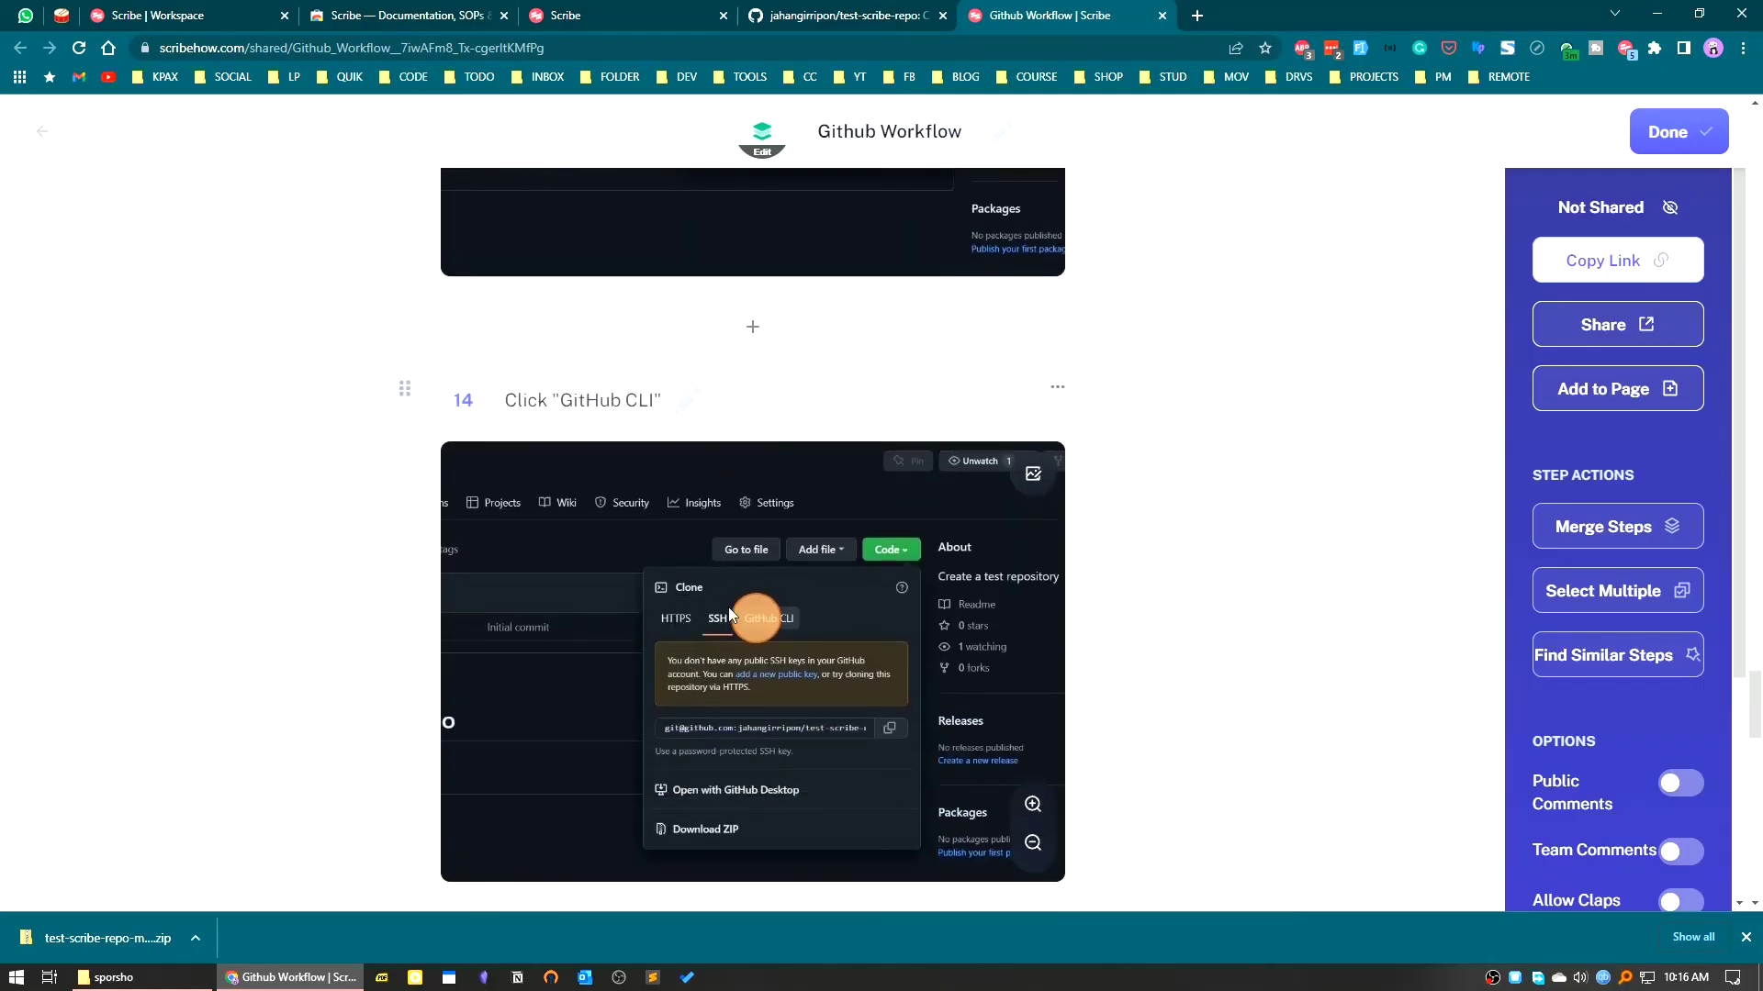
pyautogui.scroll(-8, 729, 608)
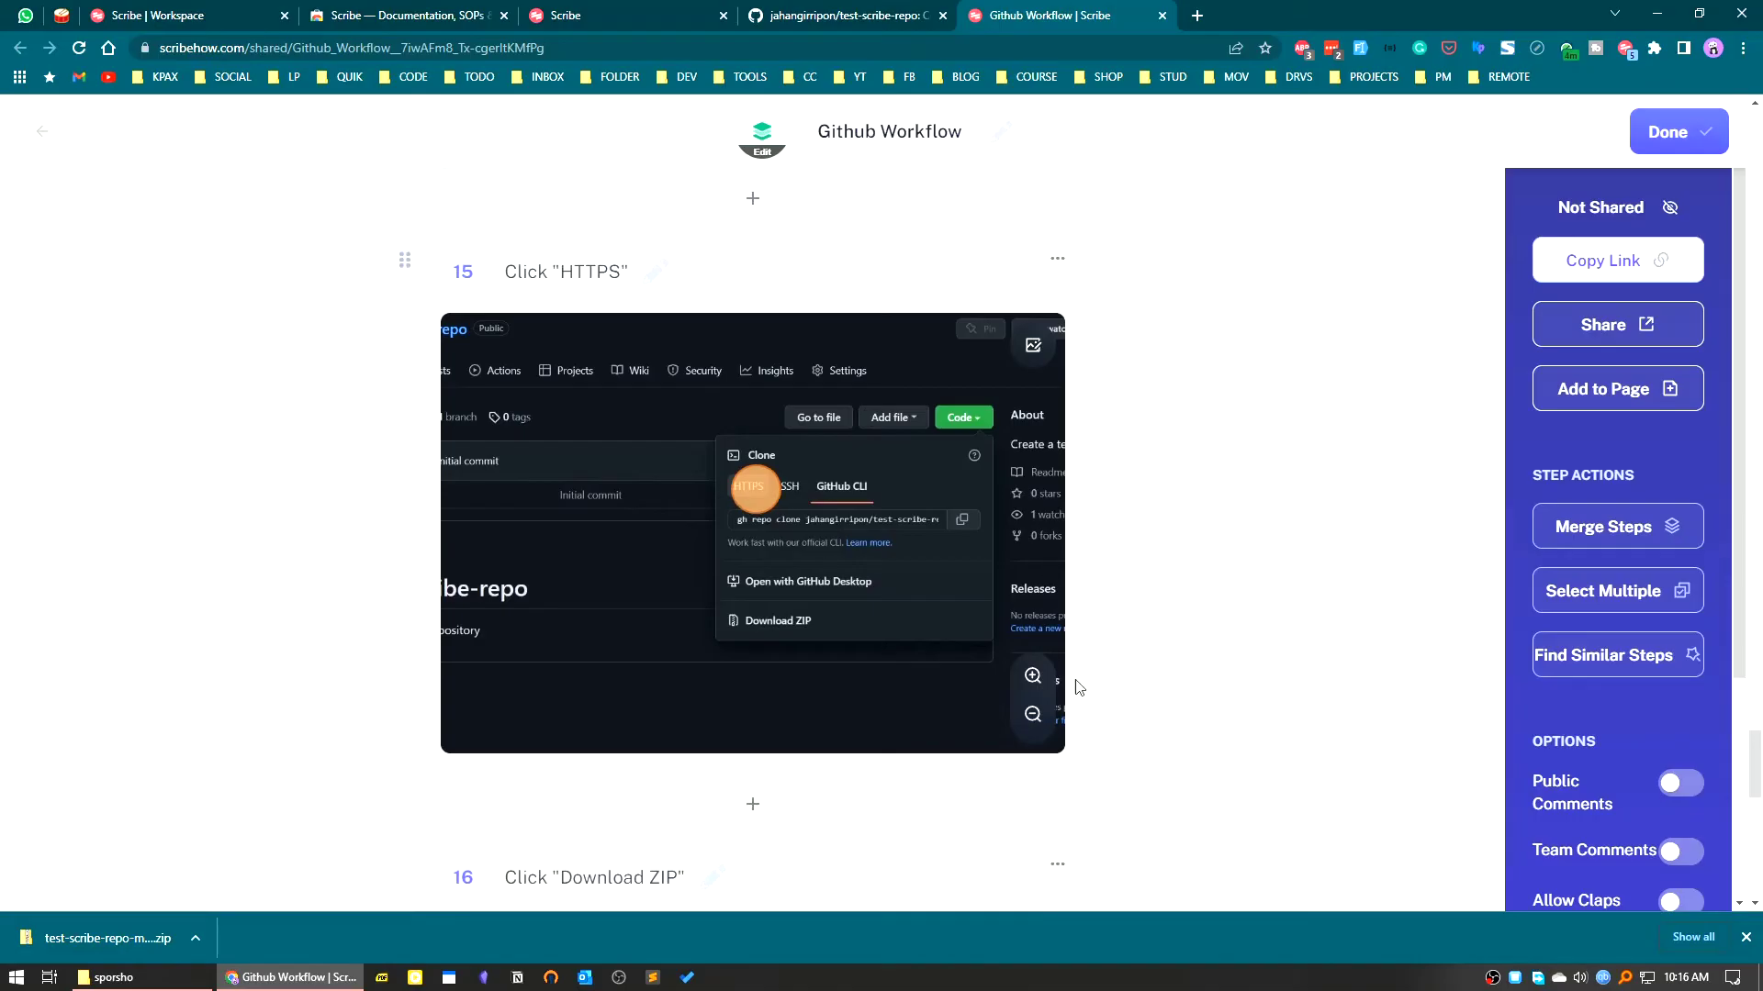
pyautogui.scroll(-4, 1075, 689)
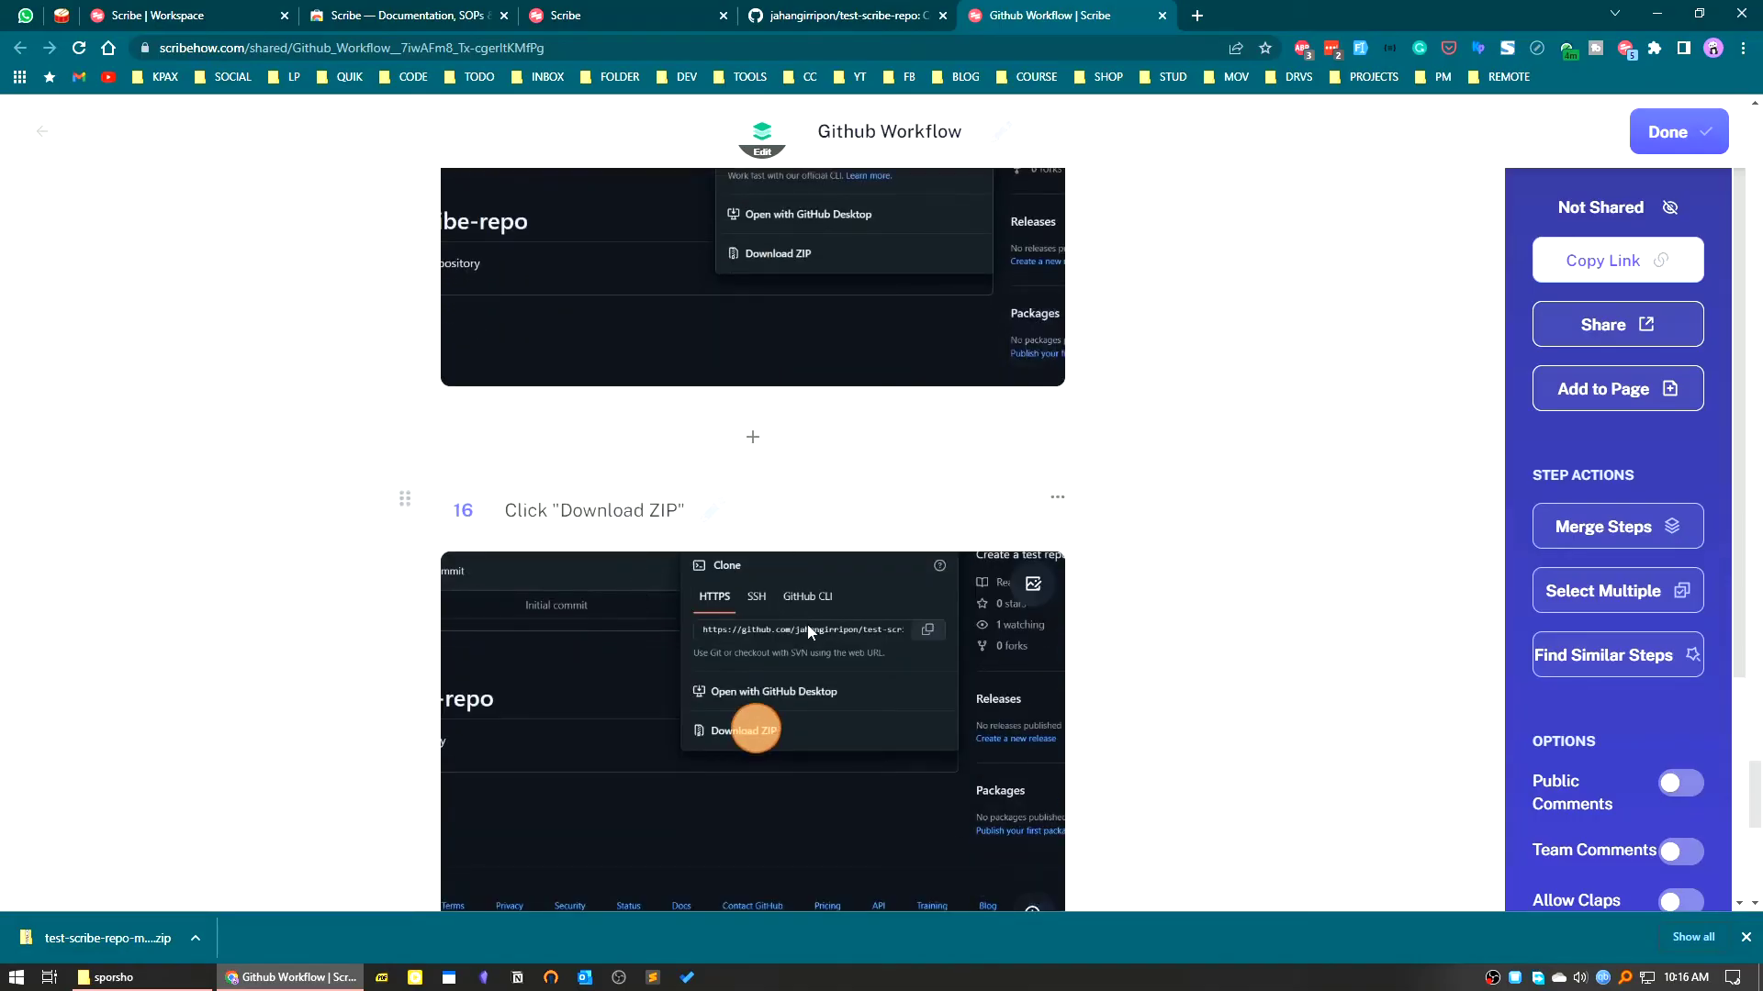
pyautogui.scroll(-6, 839, 708)
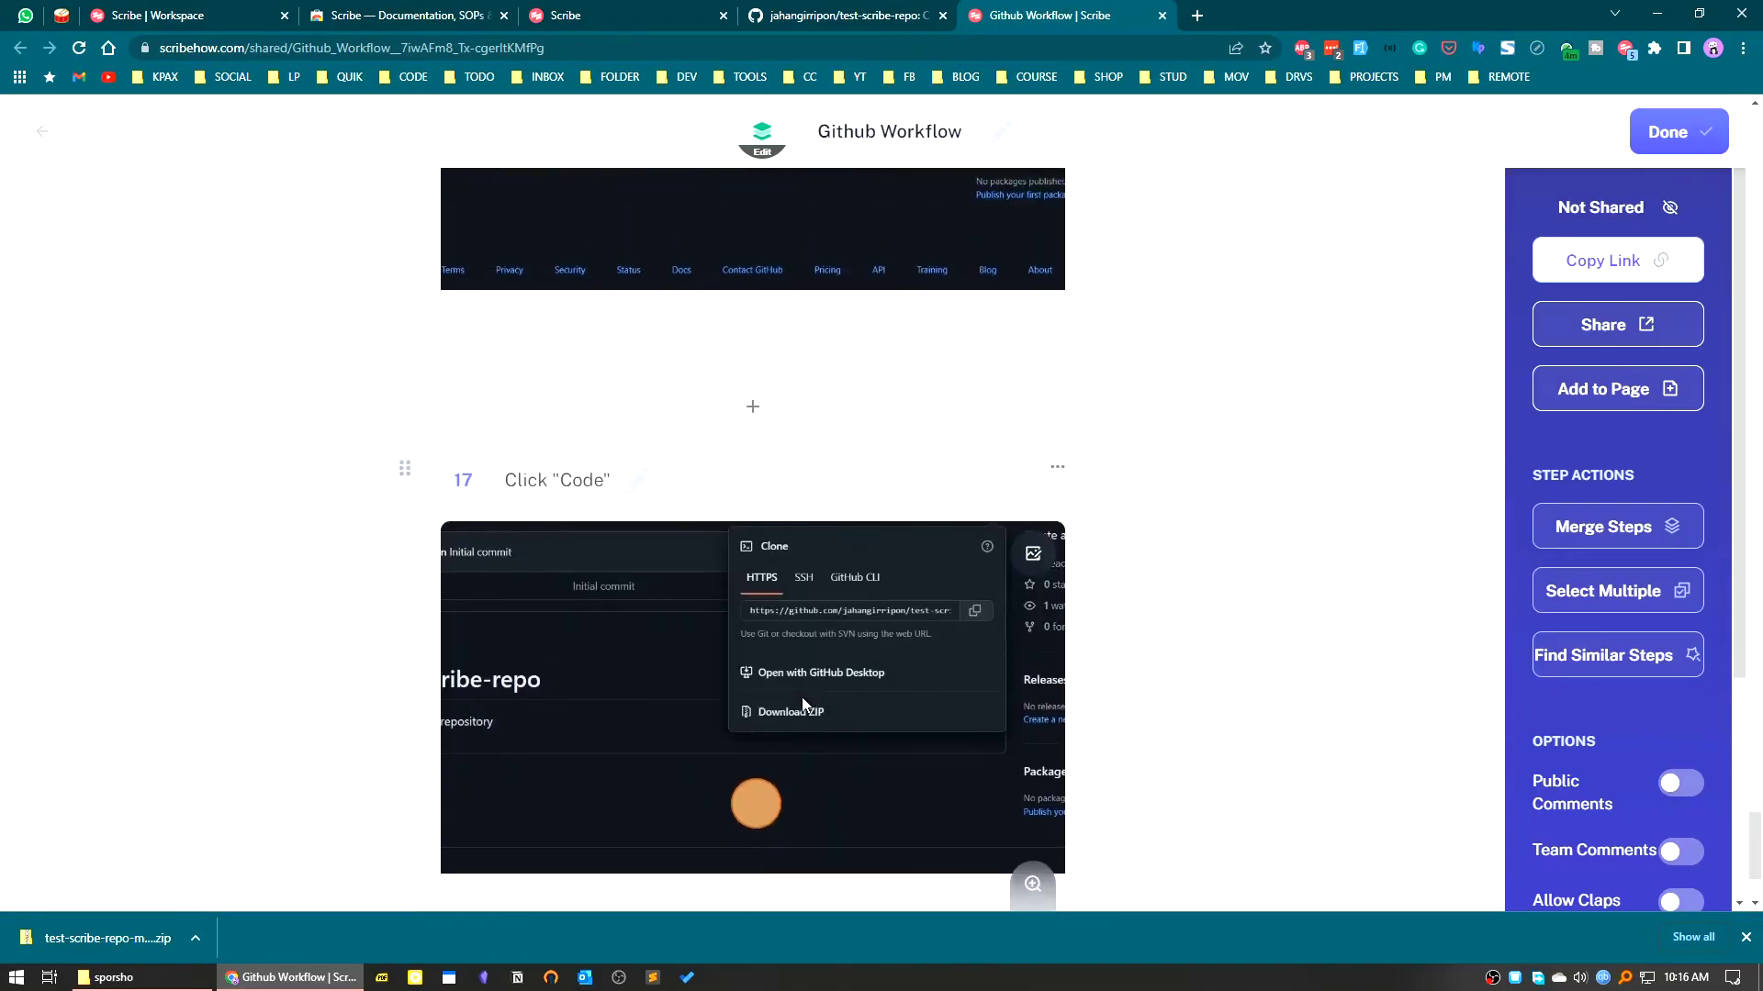
pyautogui.scroll(-3, 865, 769)
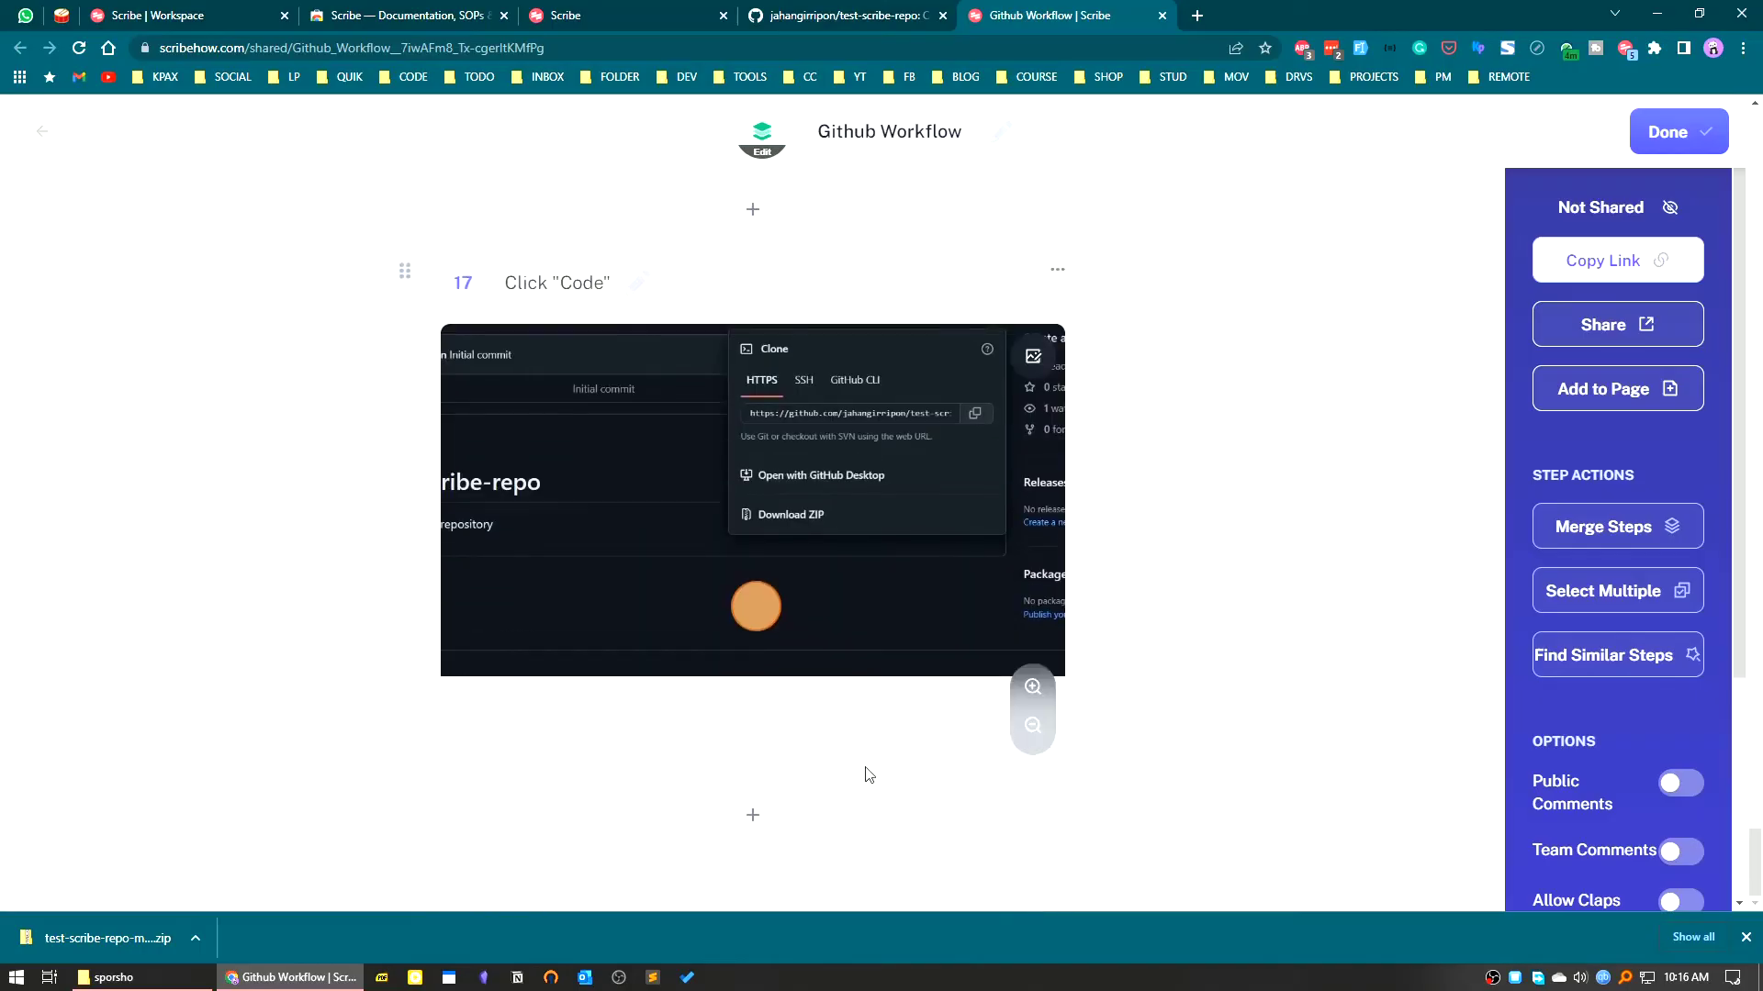
pyautogui.scroll(14, 1027, 738)
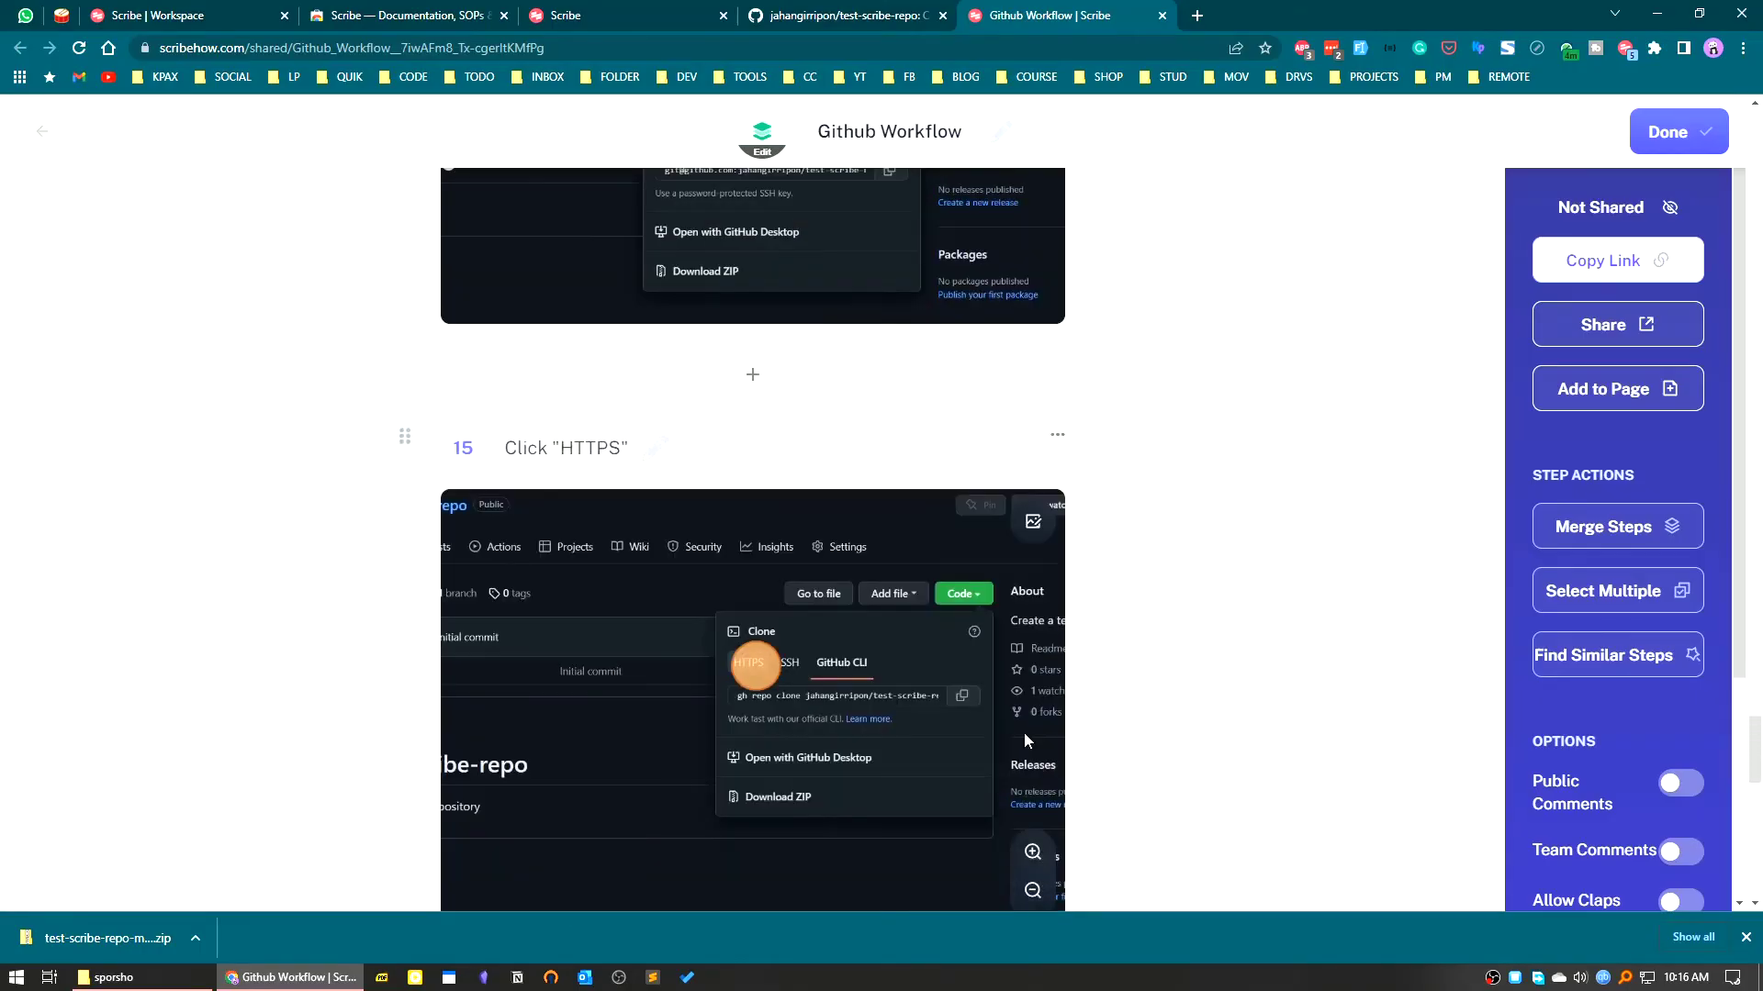
# Leave edit mode with Done and scroll back to the top of the guide
pyautogui.click(1676, 132)
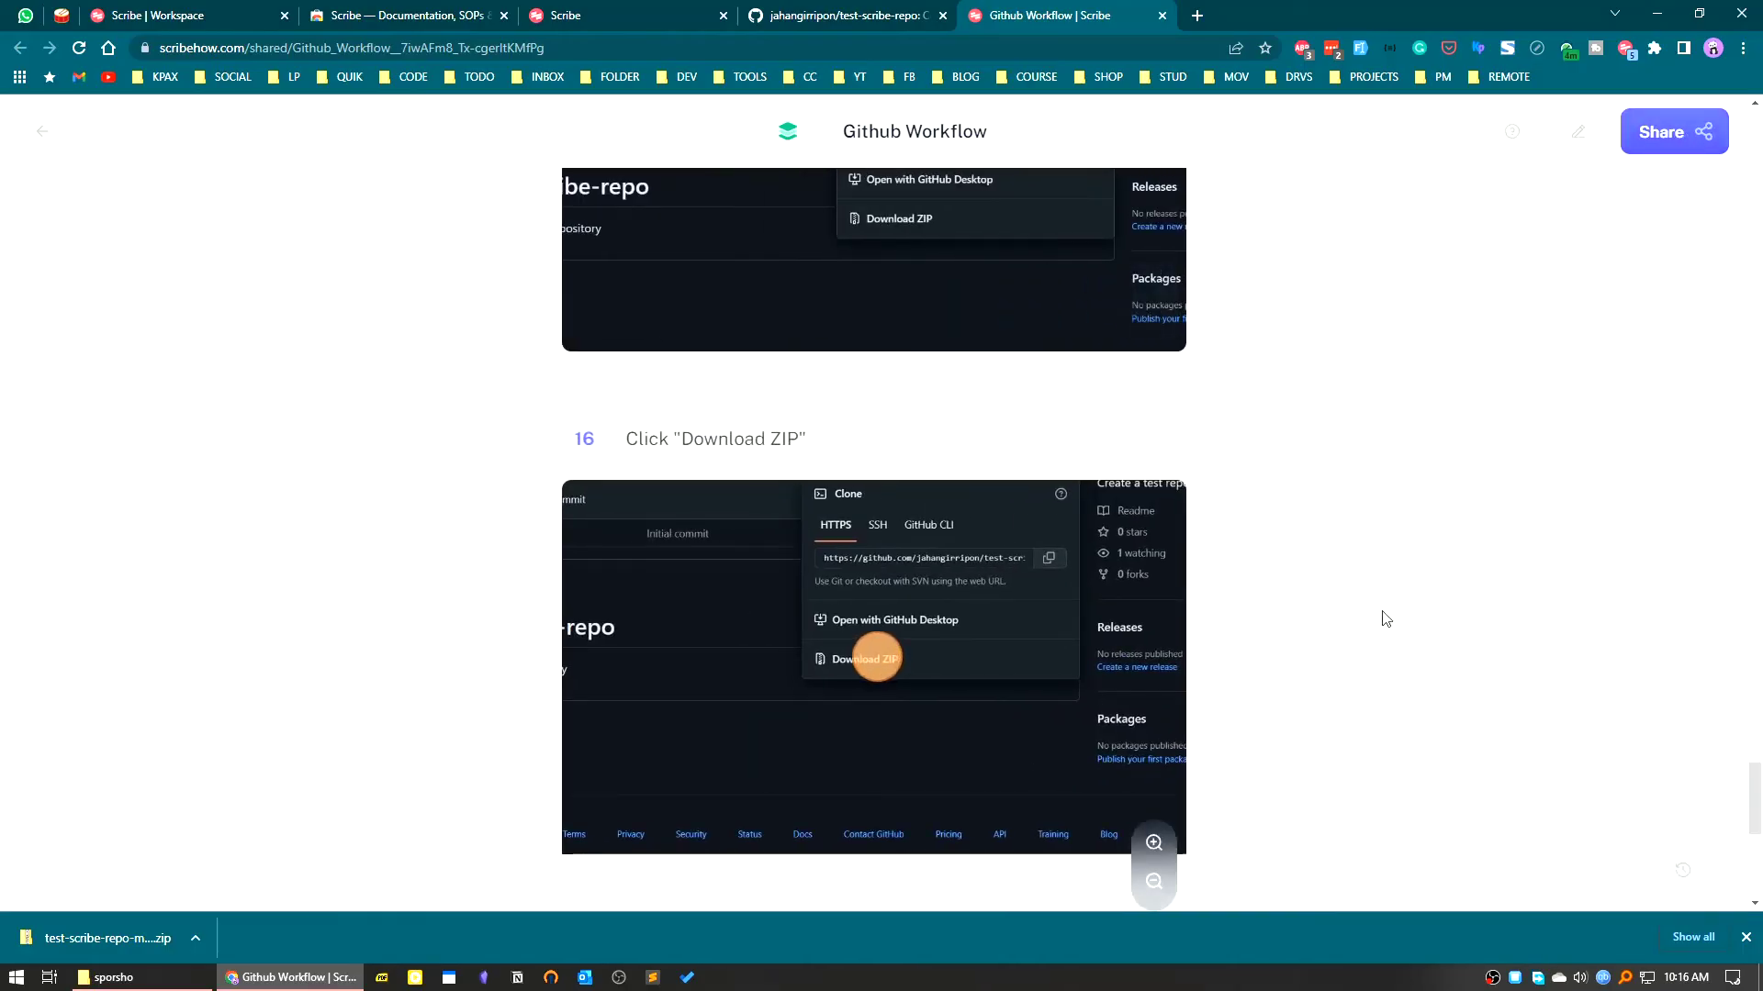
pyautogui.scroll(10, 1301, 567)
pyautogui.scroll(12, 1285, 569)
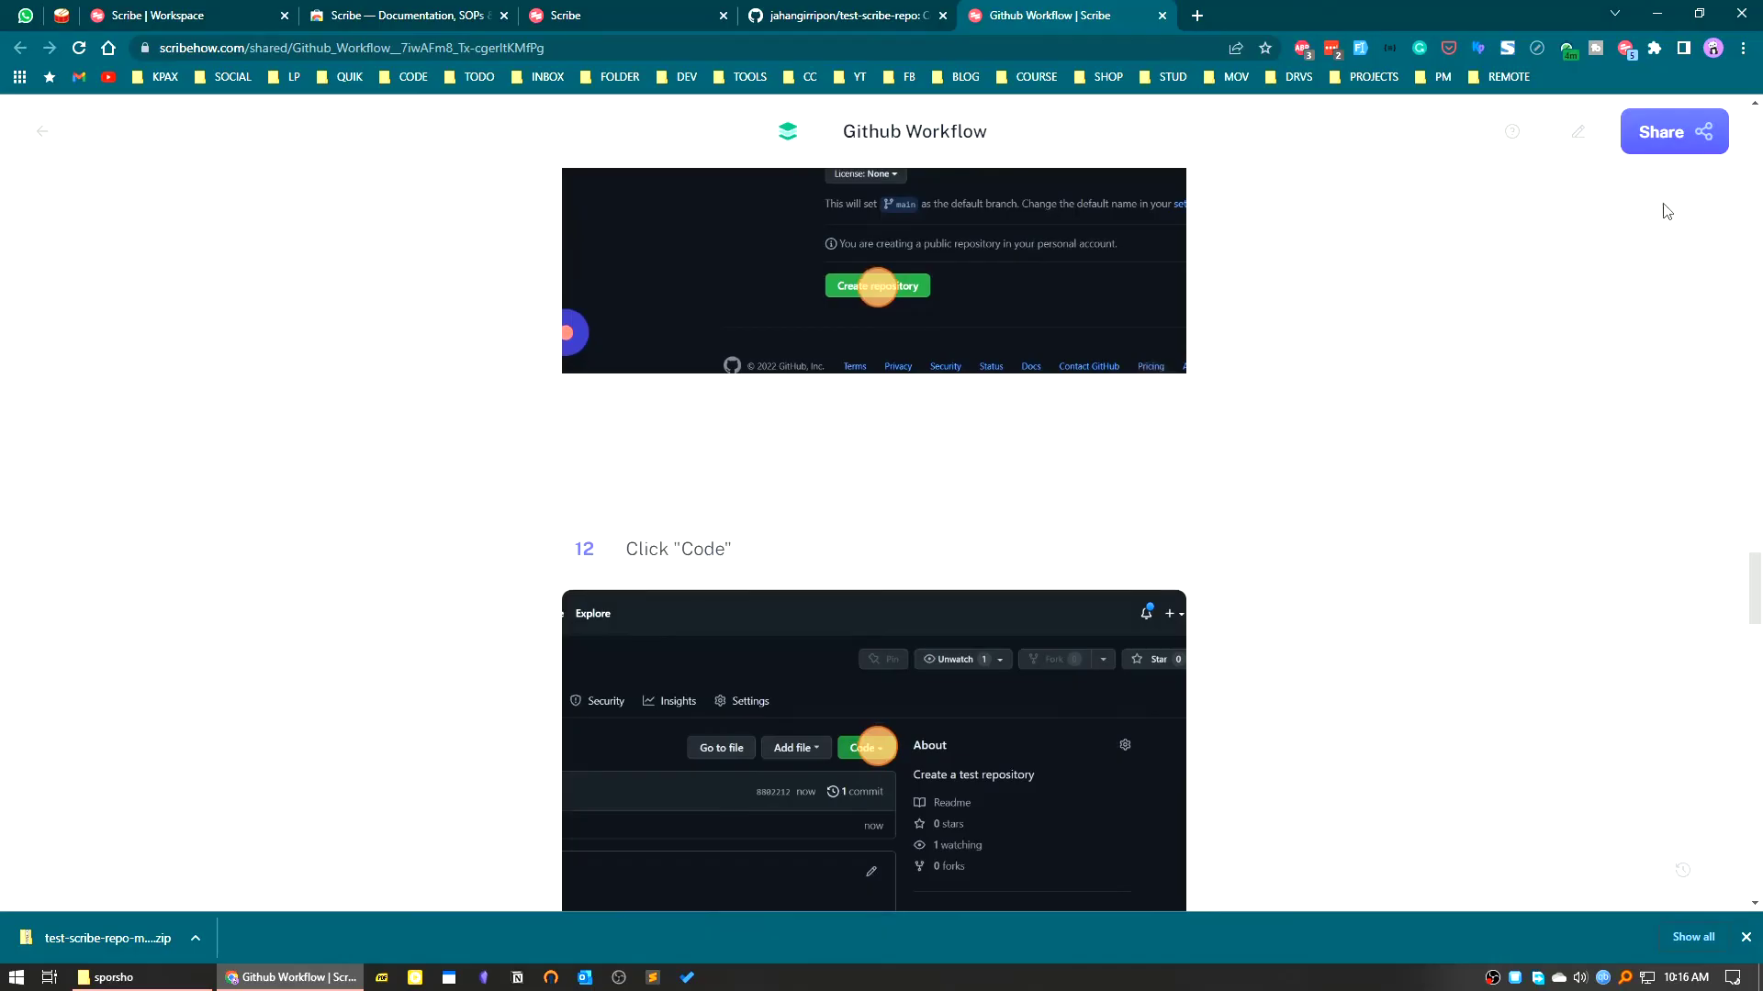
# Set the guide to Shareable with Link, copy the link, and view the Smart Embed and Export options
pyautogui.click(1669, 140)
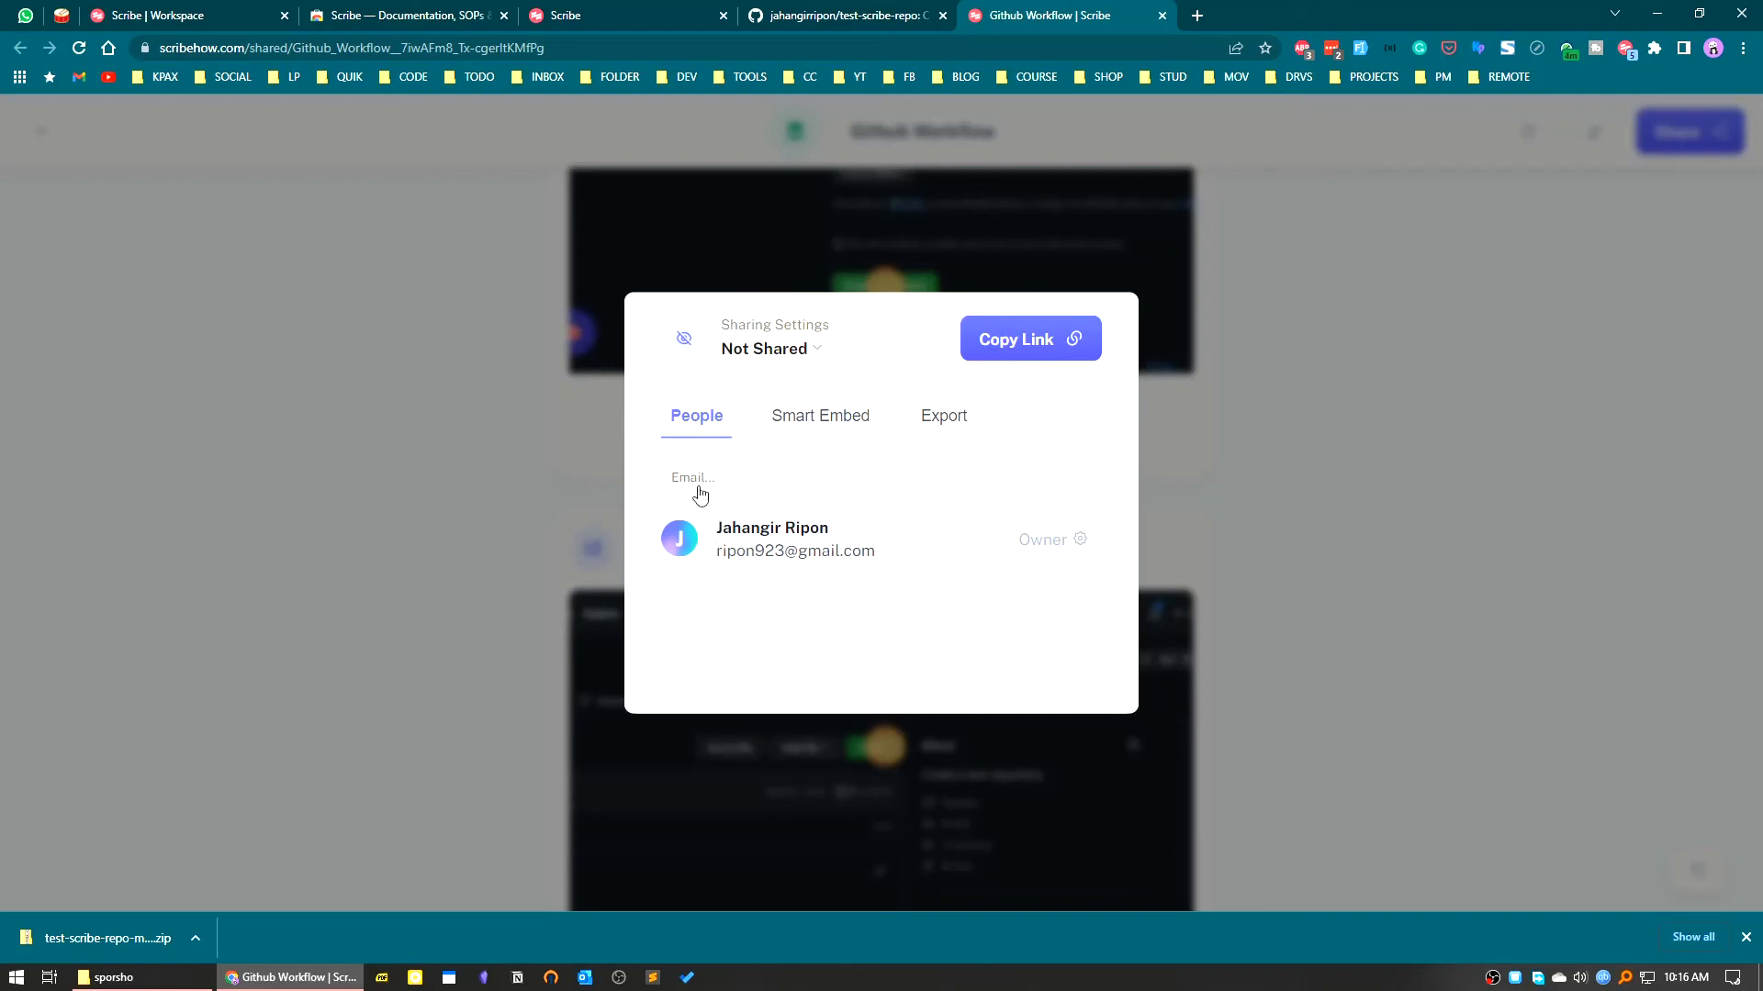
pyautogui.click(822, 417)
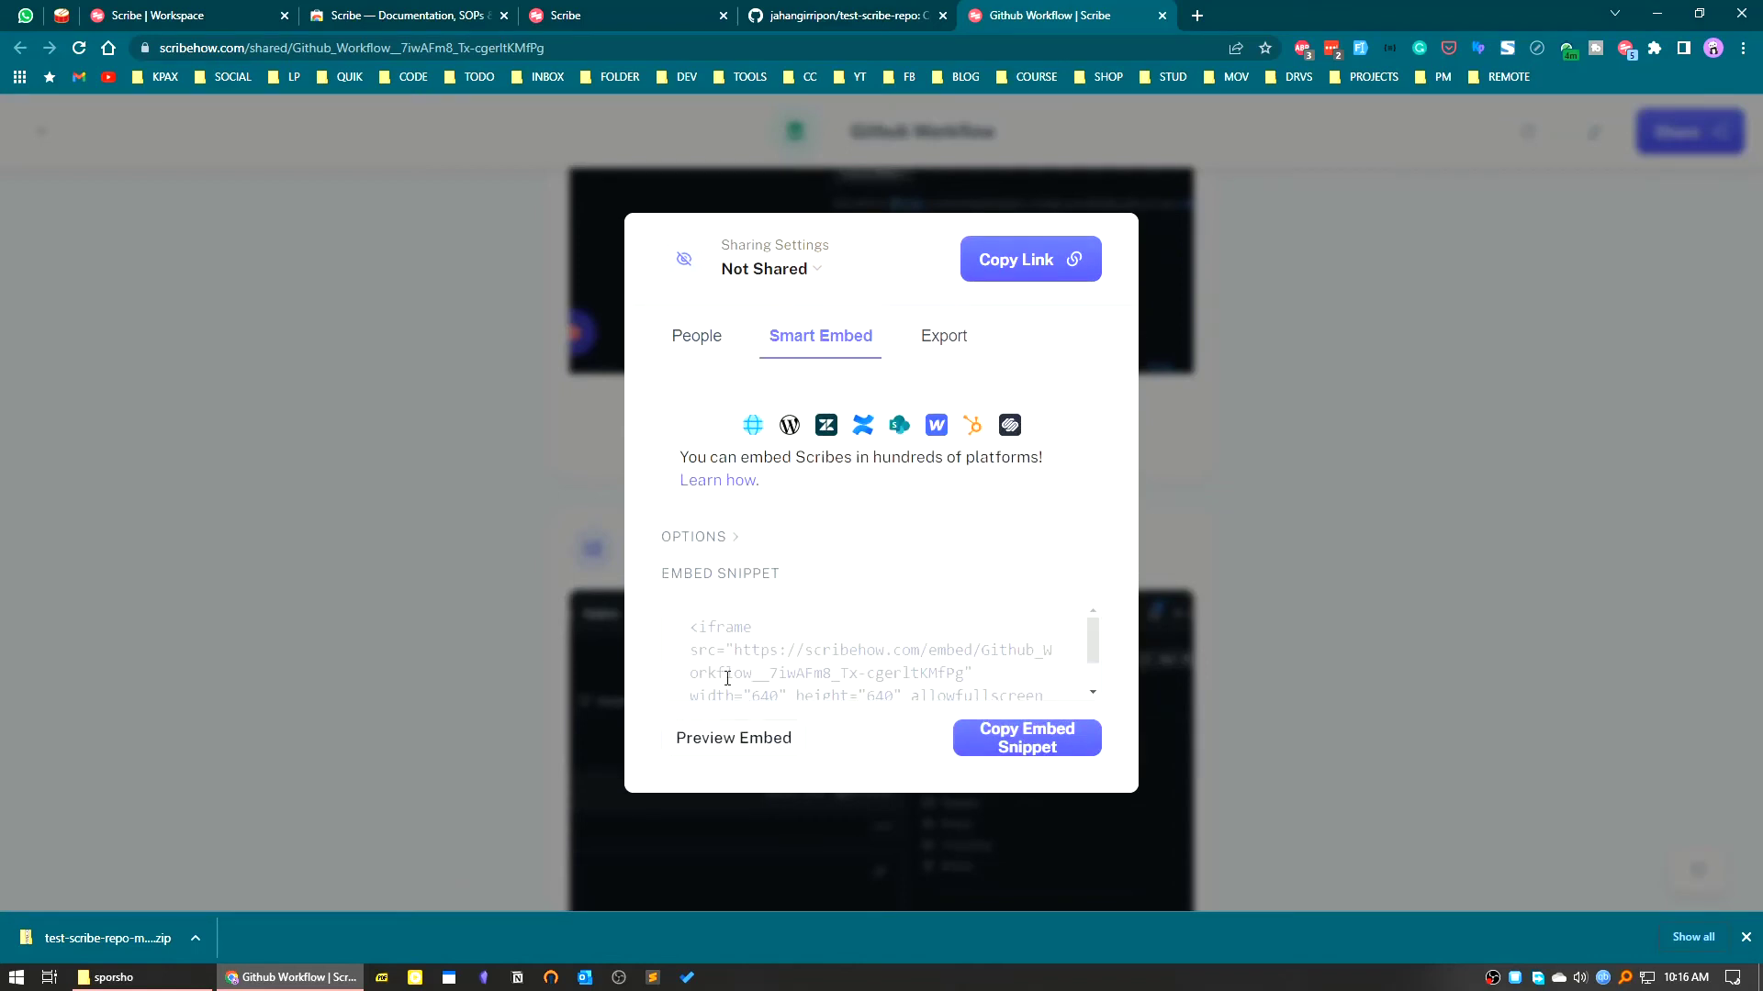
pyautogui.click(936, 339)
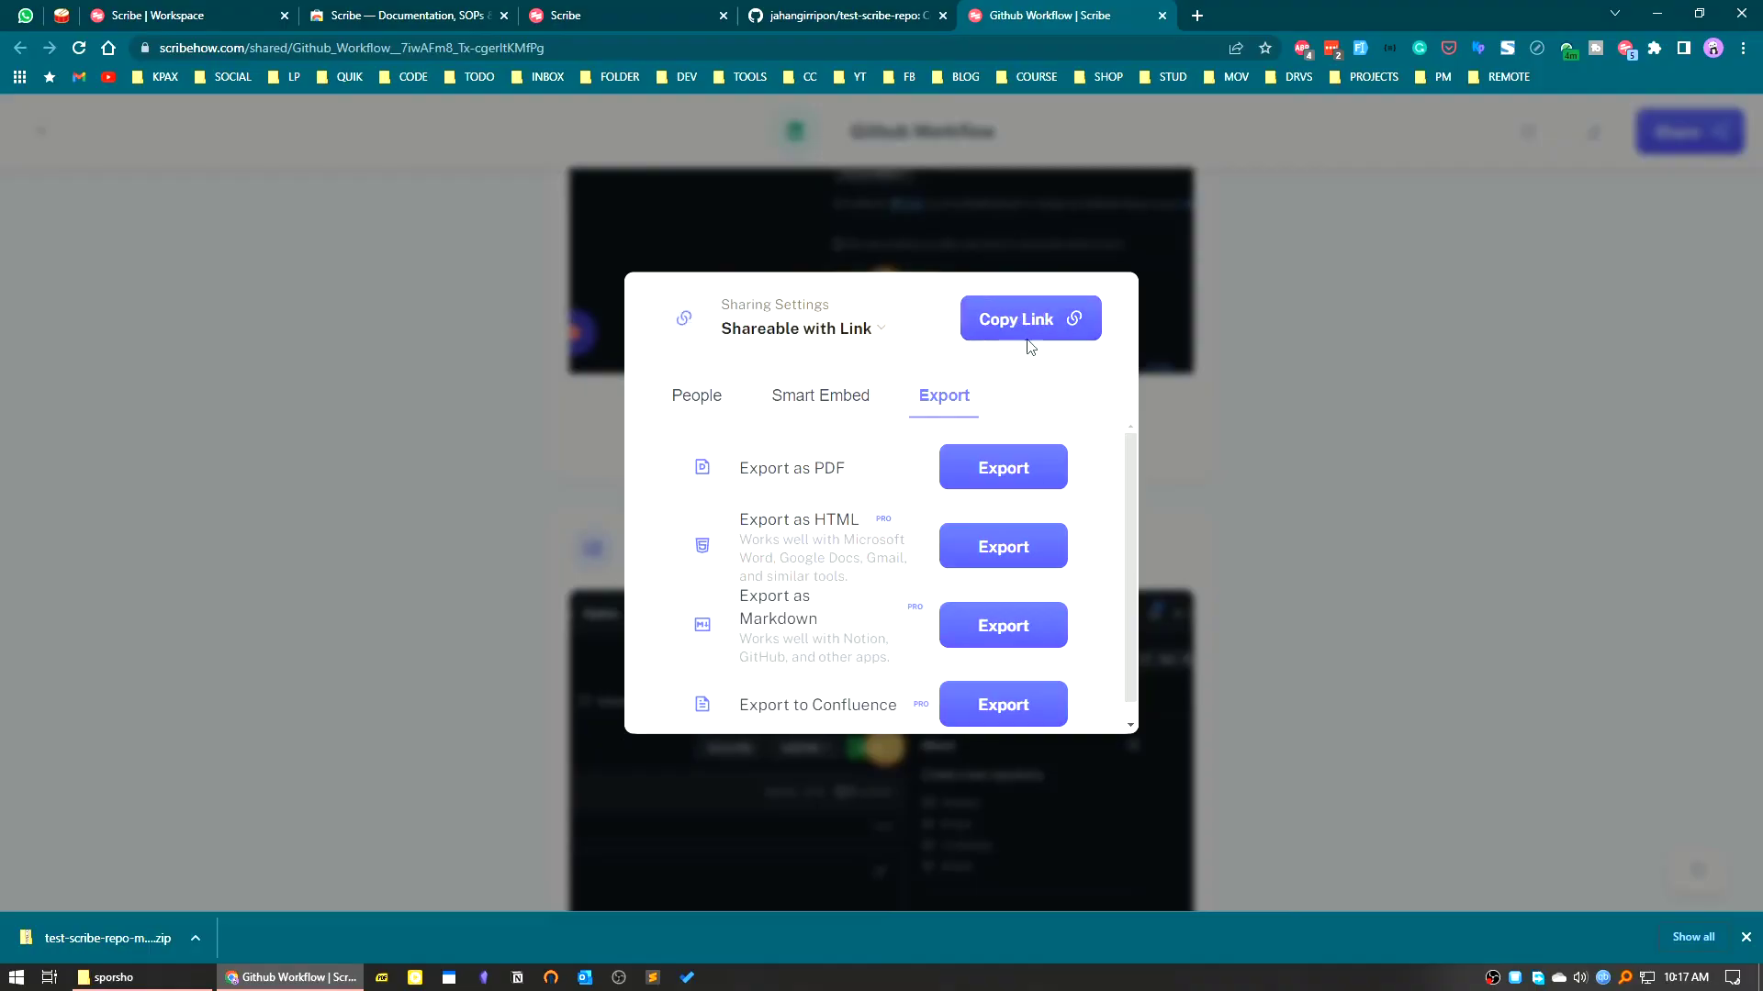
# Paste the copied guide link into a new Incognito window and scroll through the 17 public steps
pyautogui.click(1742, 48)
pyautogui.click(1579, 118)
pyautogui.write('https://scribehow.com/shared/Github_Workflow__7iwAFm8_Tx-cgerltKMfPg')
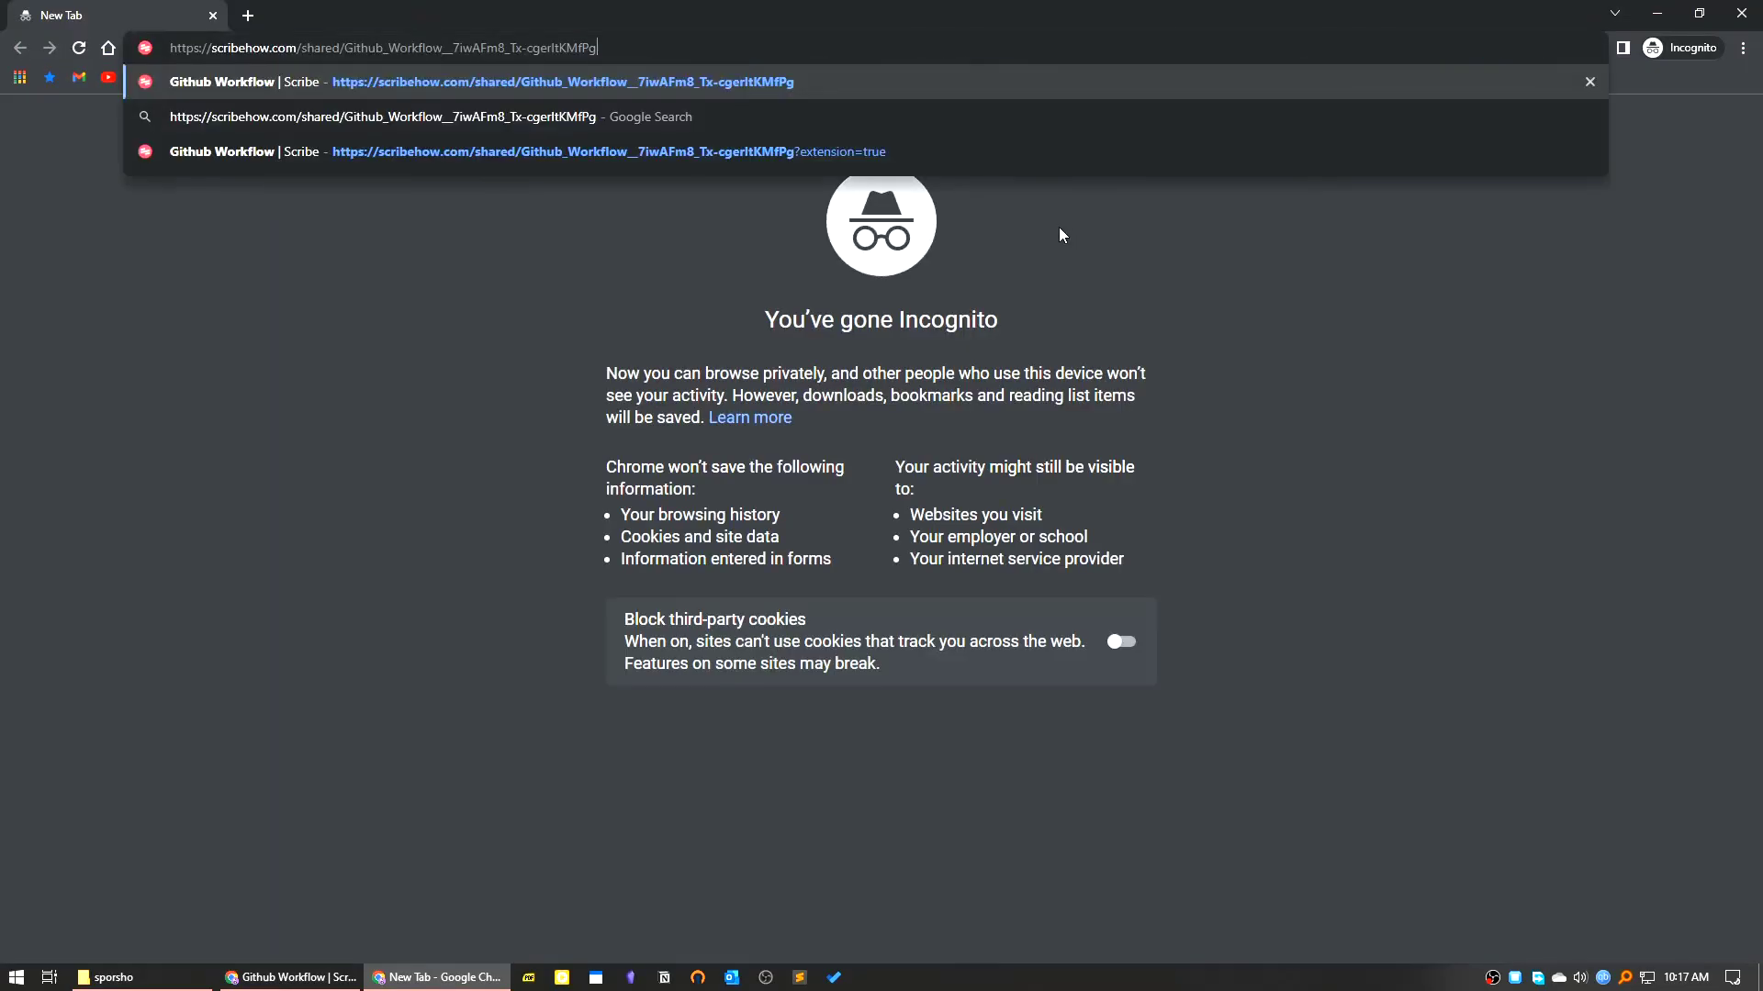
pyautogui.press('Return')
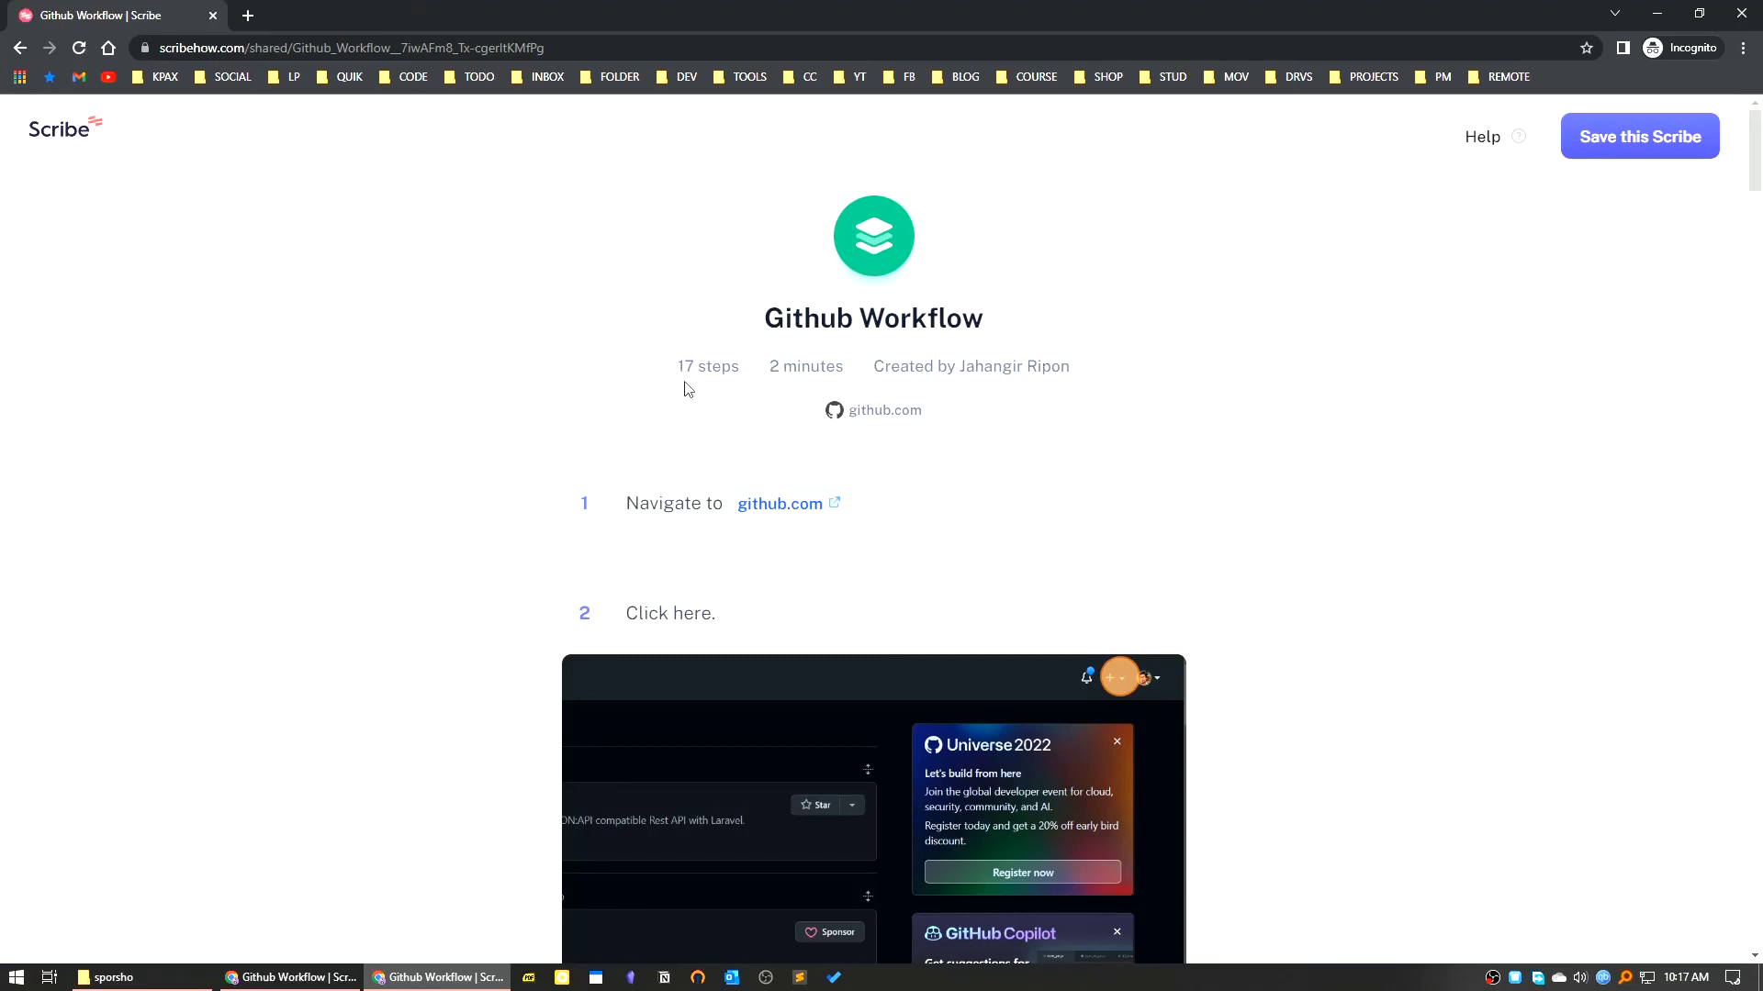
pyautogui.scroll(-2, 619, 593)
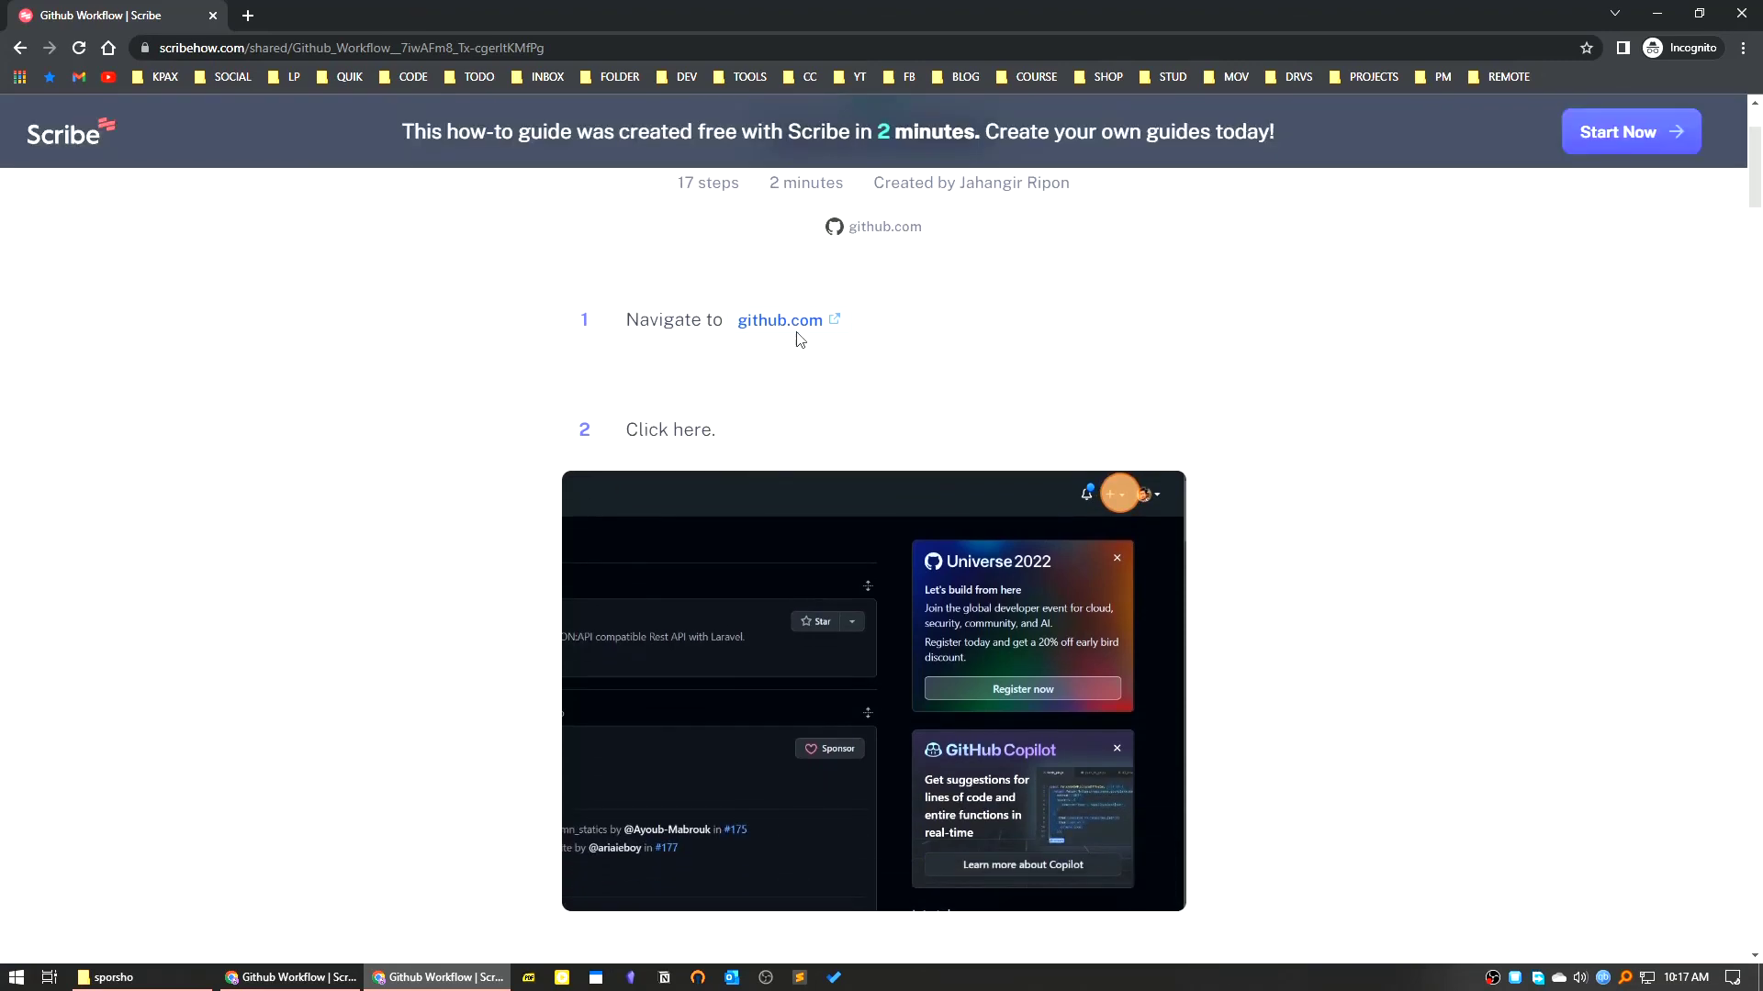
pyautogui.scroll(-3, 676, 439)
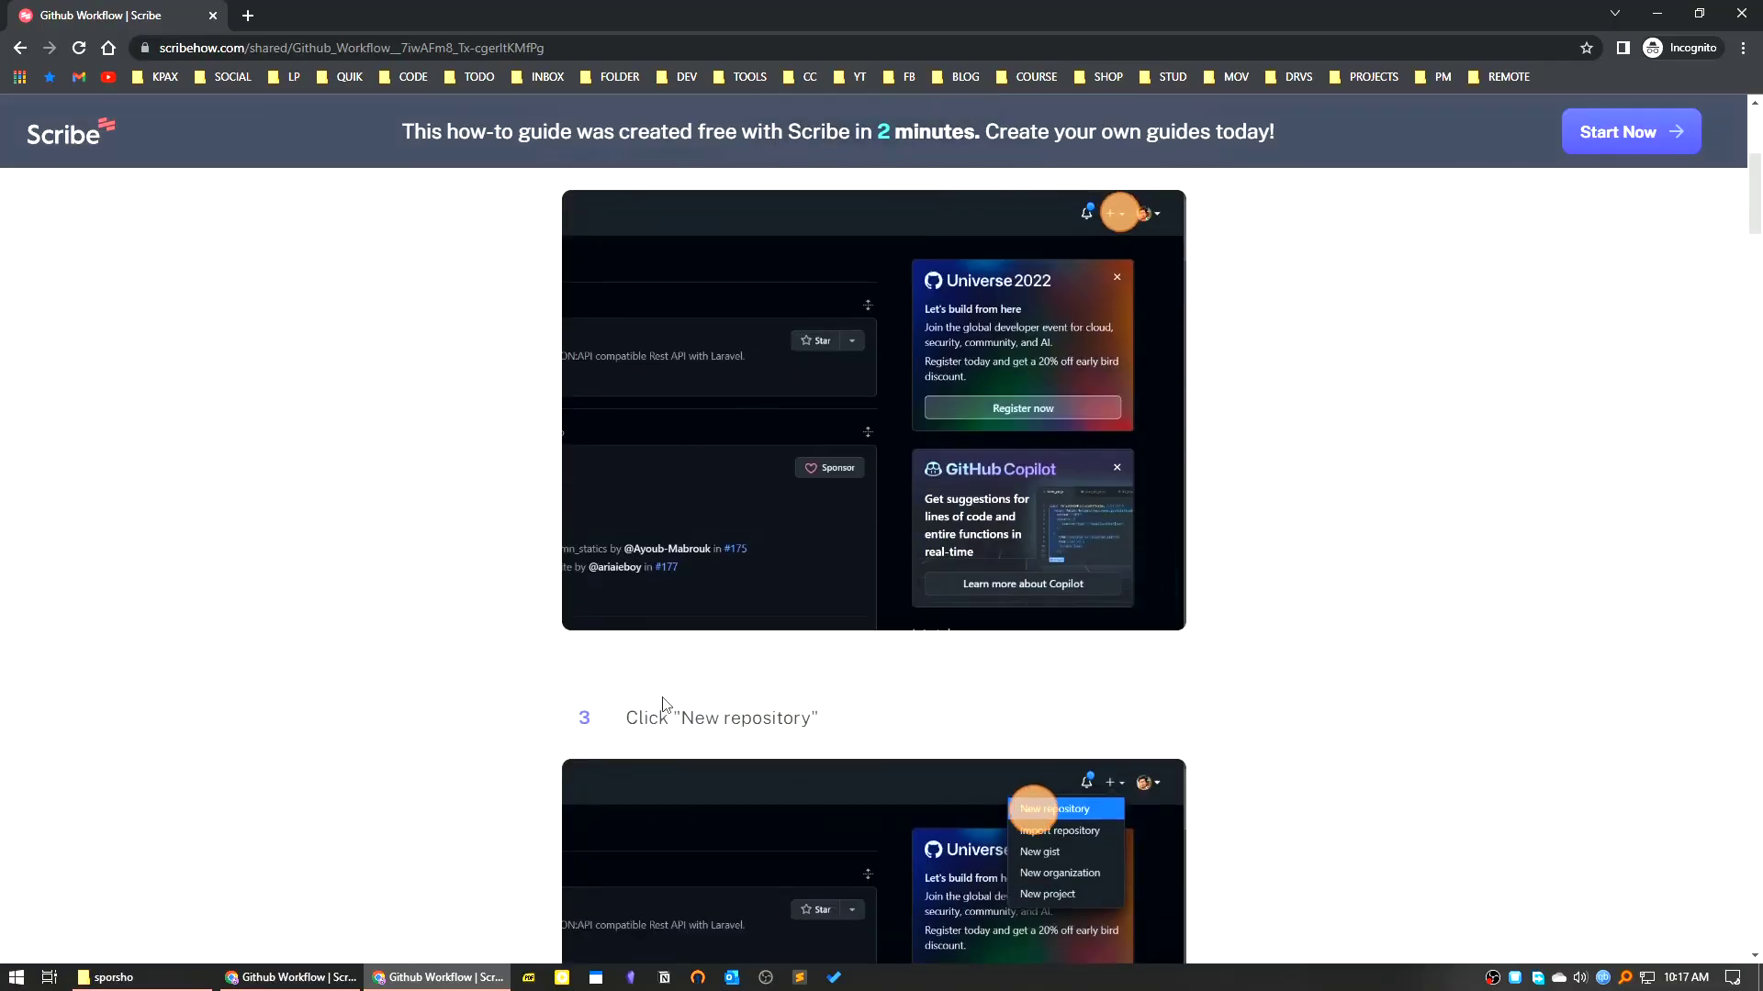
pyautogui.scroll(-14, 663, 694)
pyautogui.scroll(-5, 663, 694)
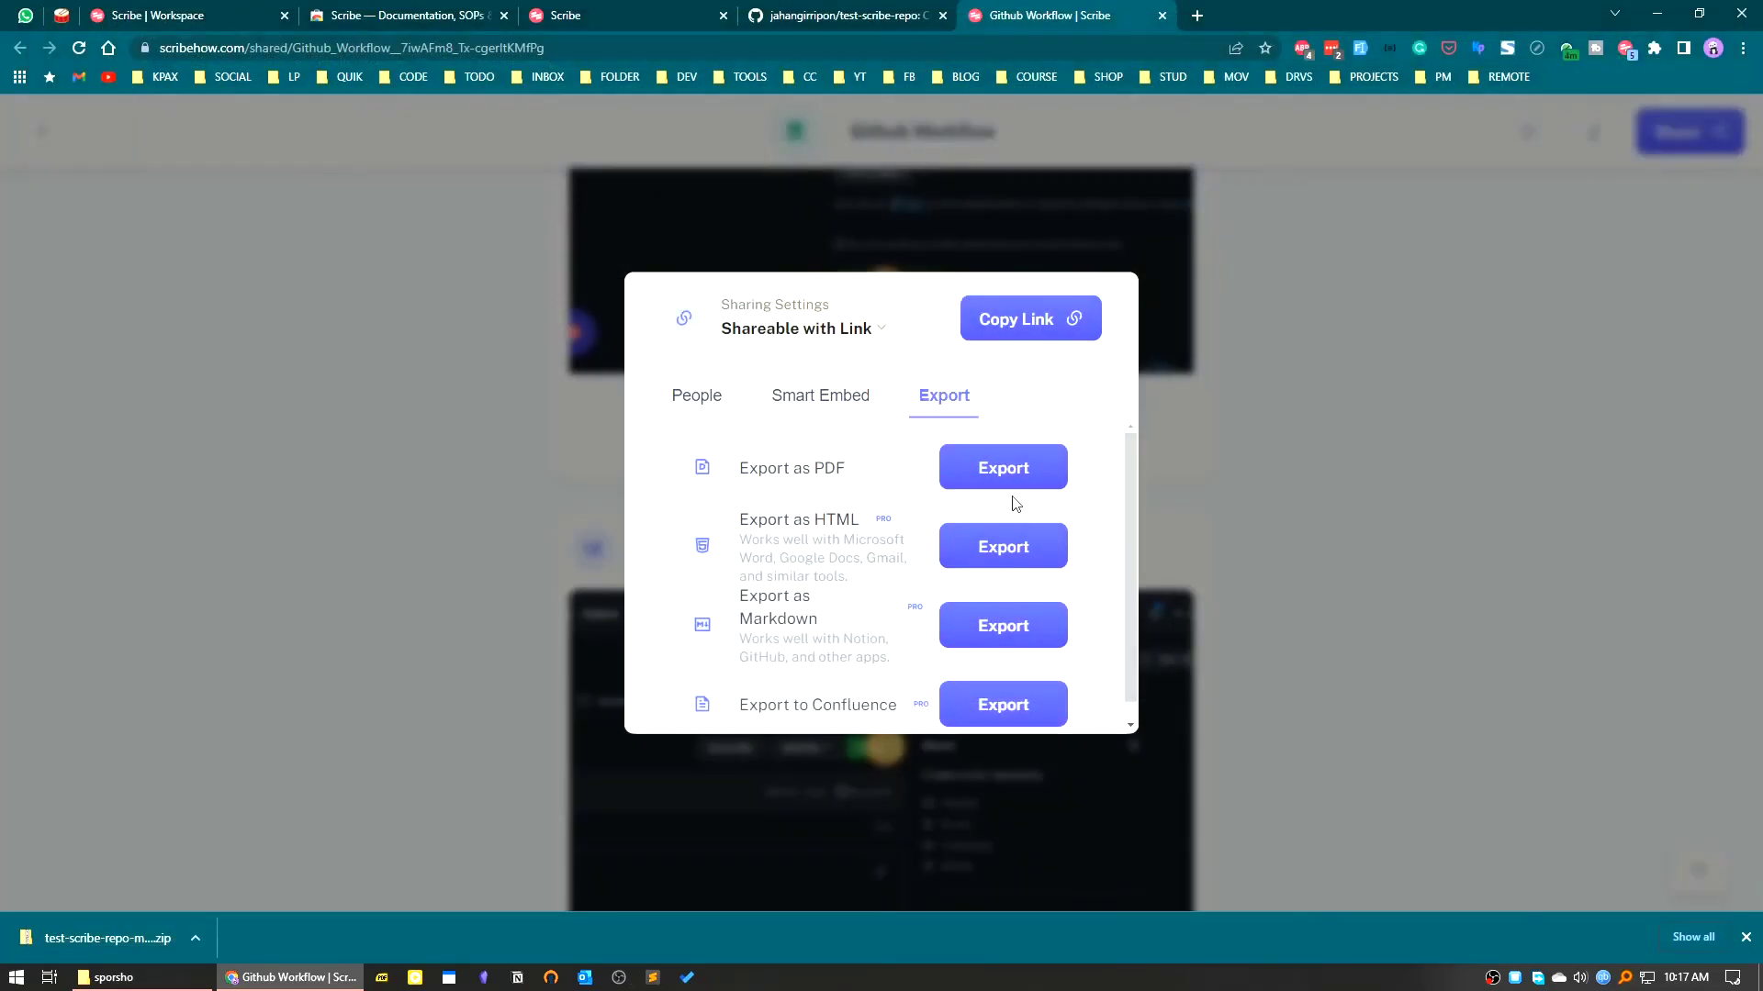
# Export 'Github Workflow' as PDF and scroll through the 8-page result to step 17
pyautogui.click(1014, 478)
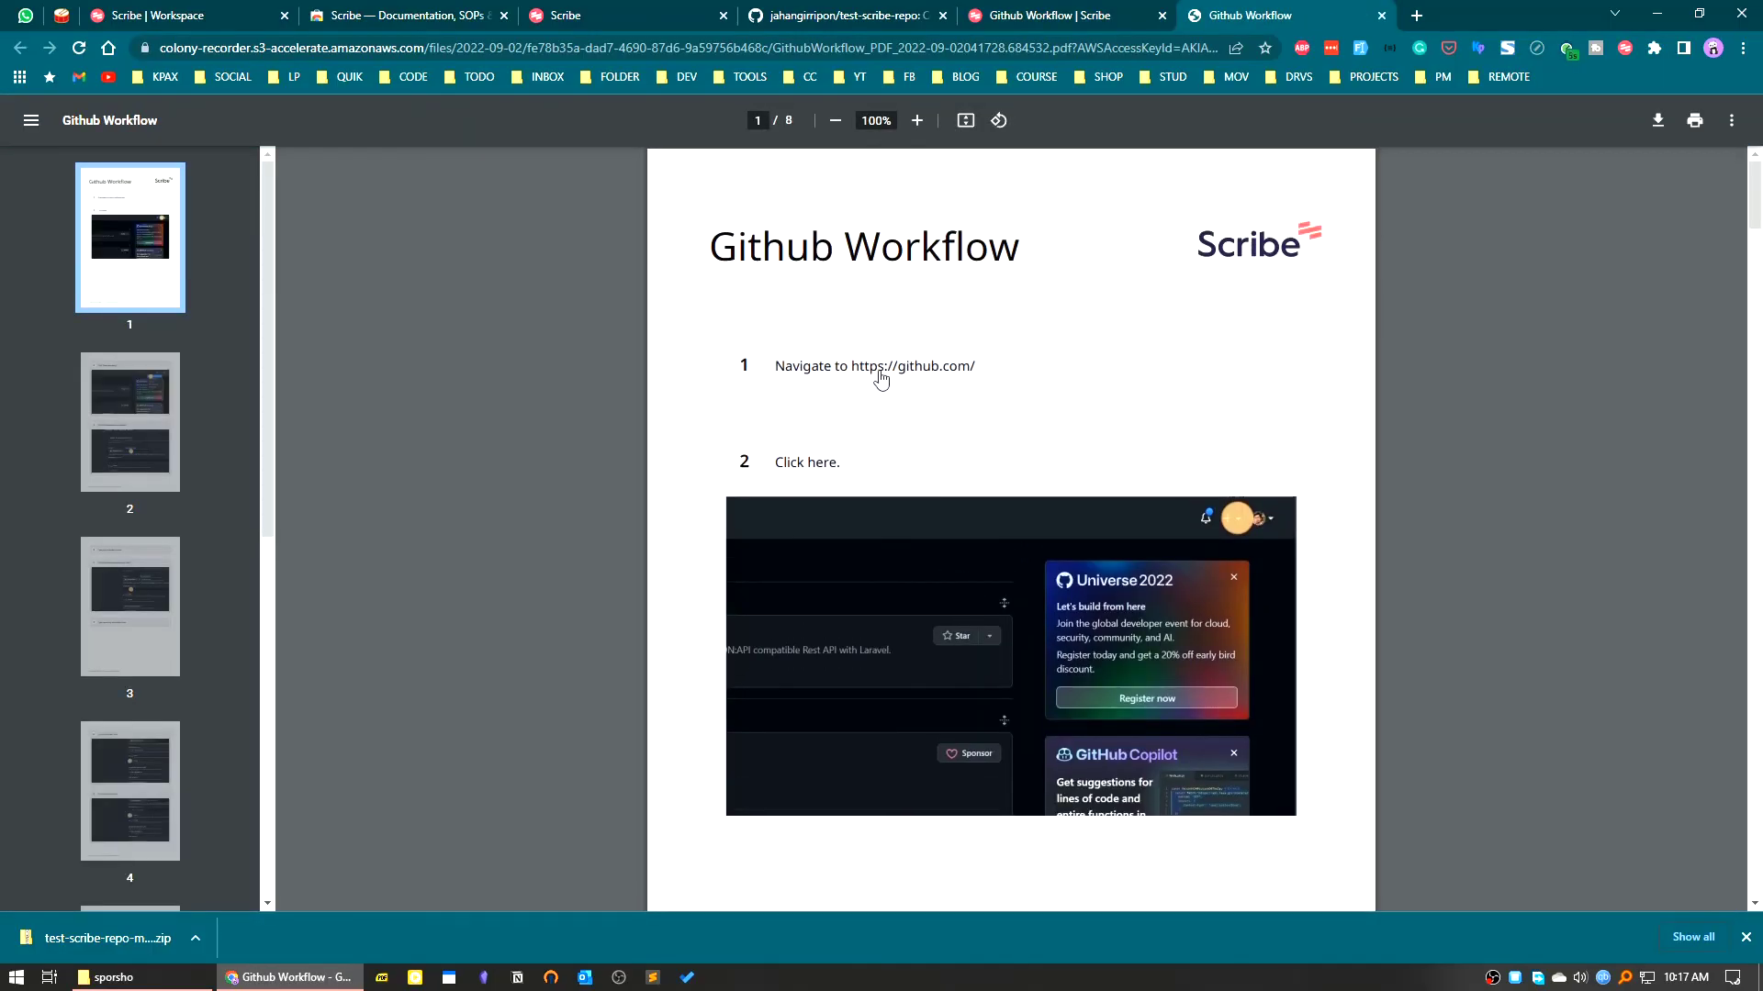
pyautogui.scroll(-9, 830, 538)
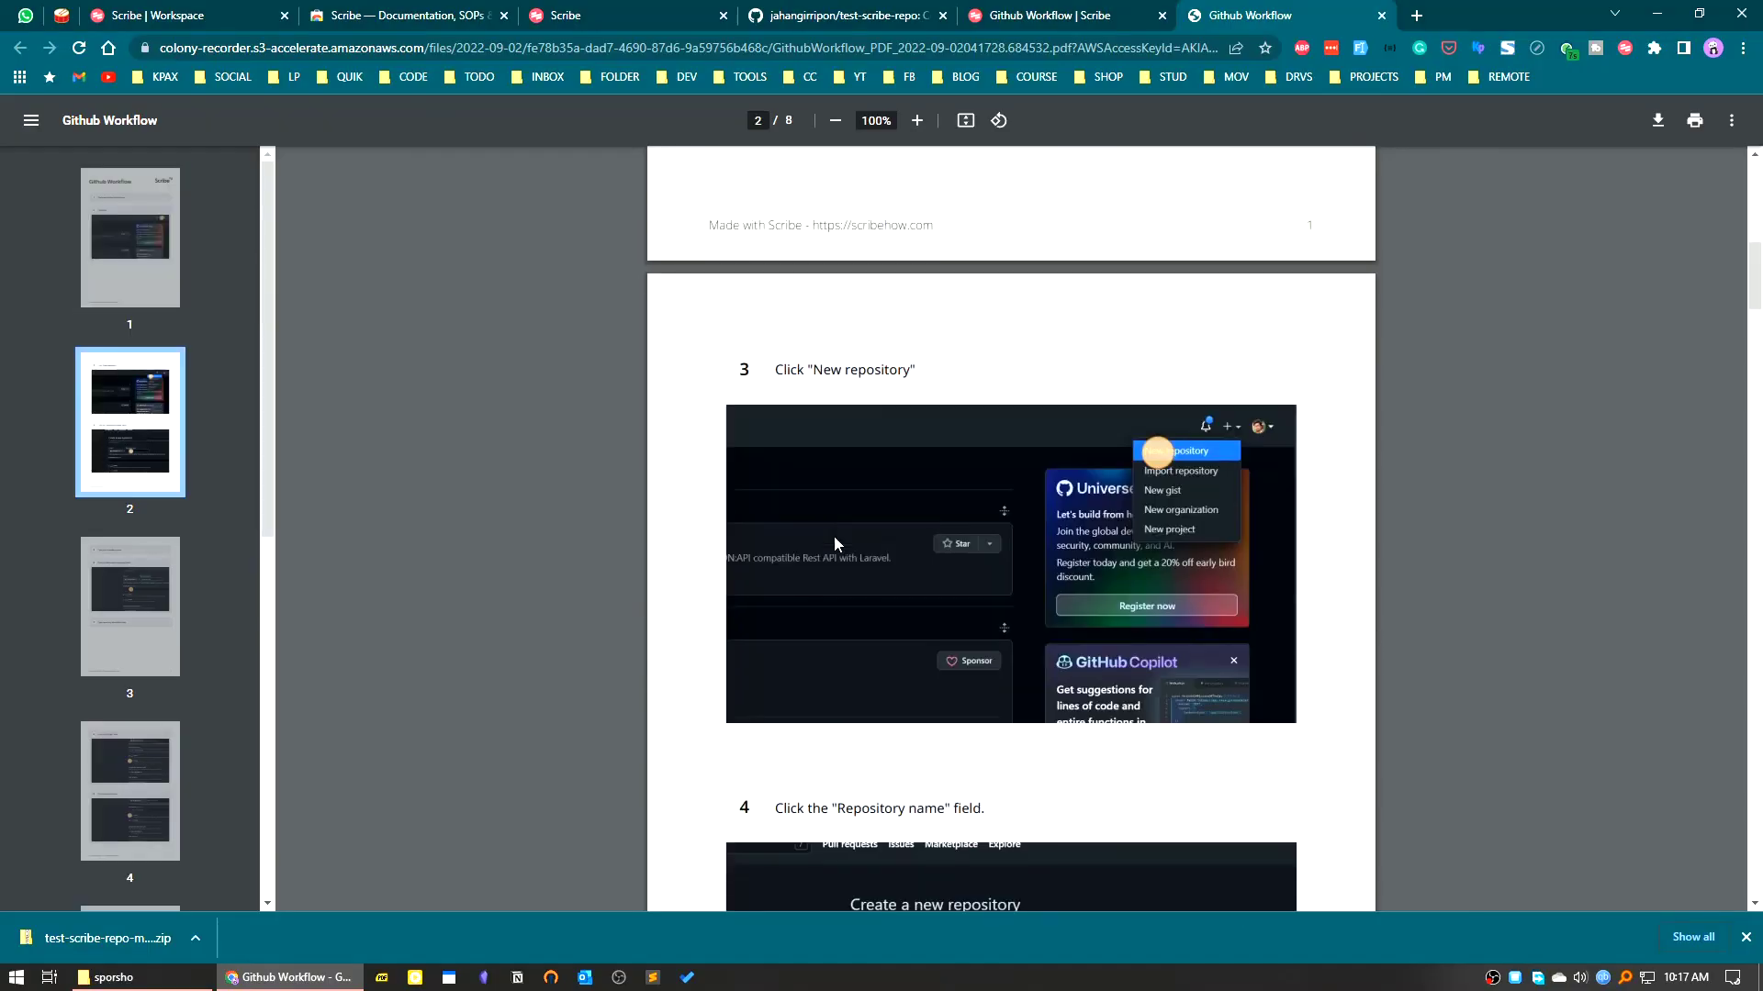
pyautogui.scroll(-20, 856, 431)
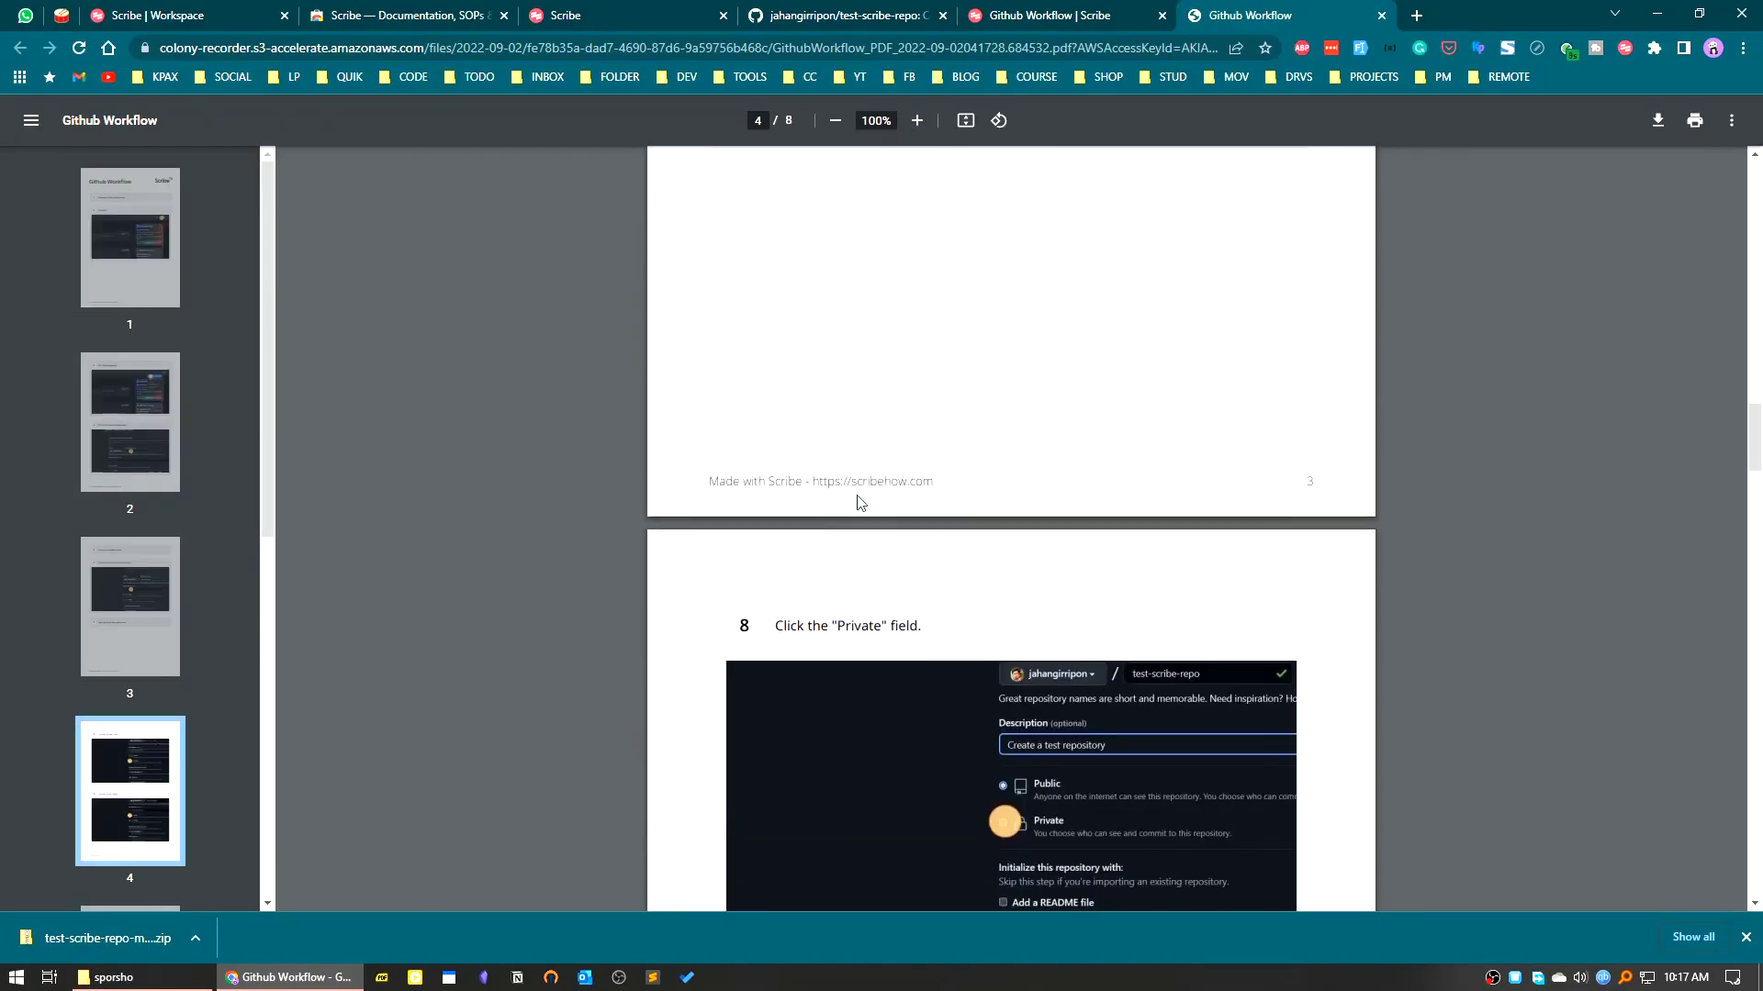
pyautogui.scroll(-20, 858, 508)
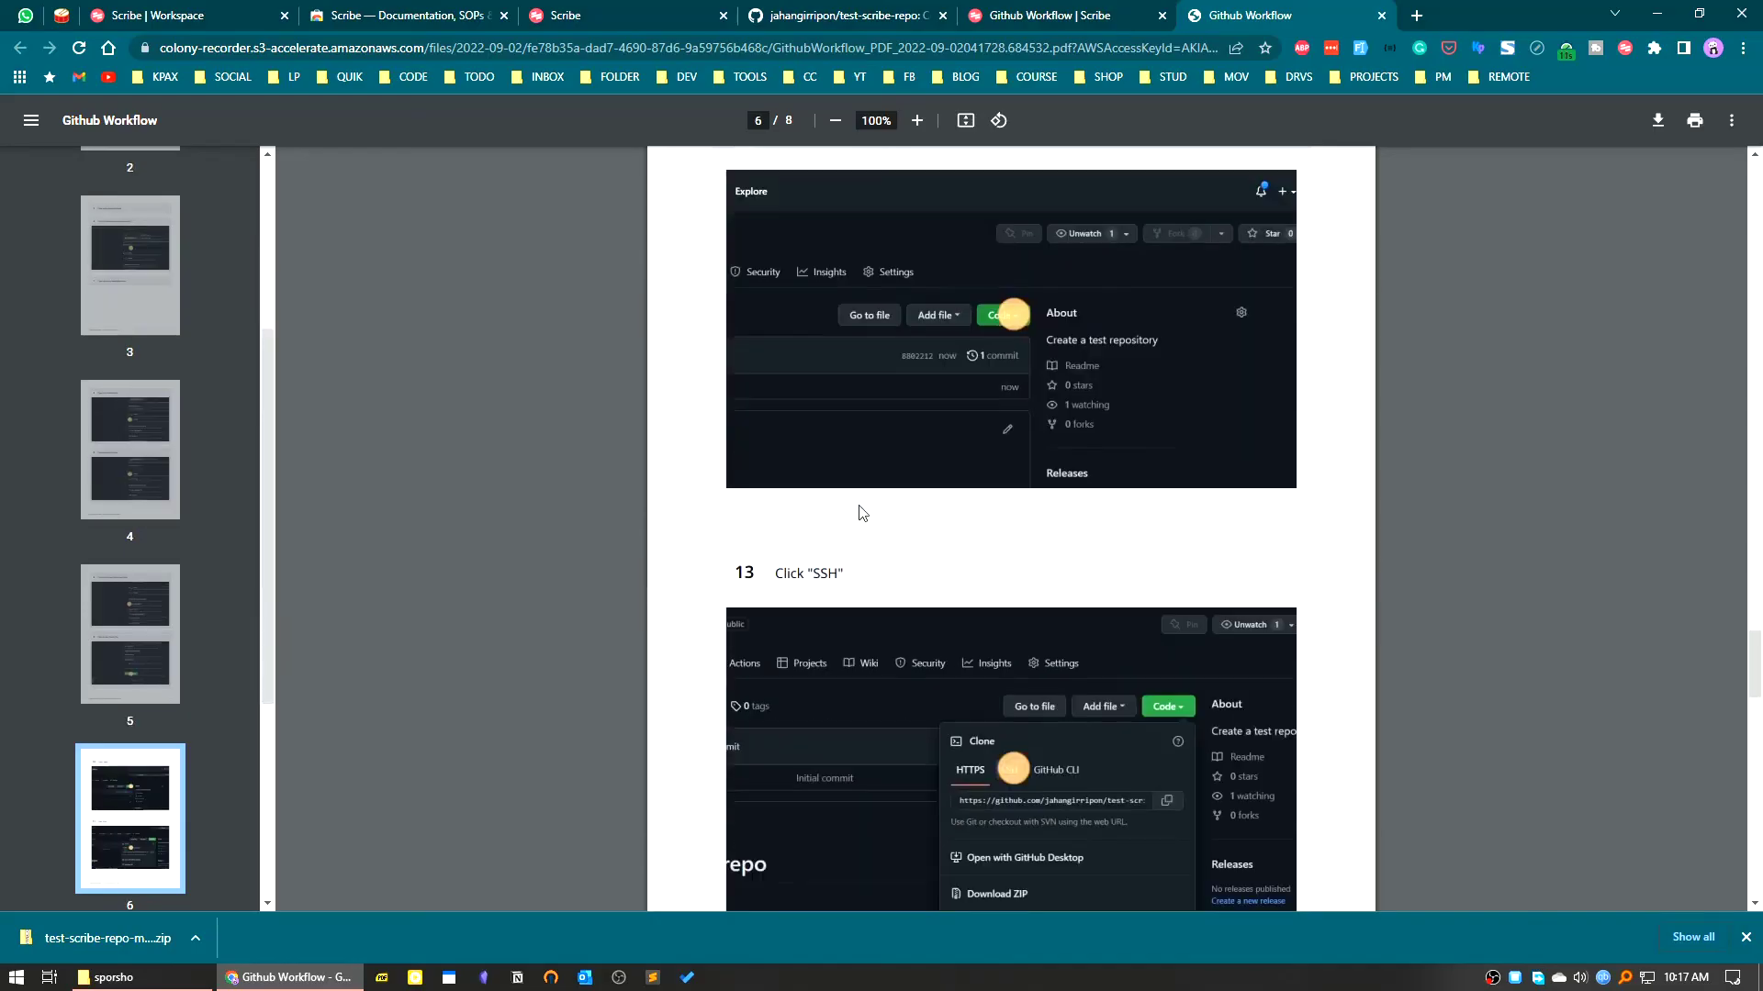
pyautogui.scroll(-15, 863, 509)
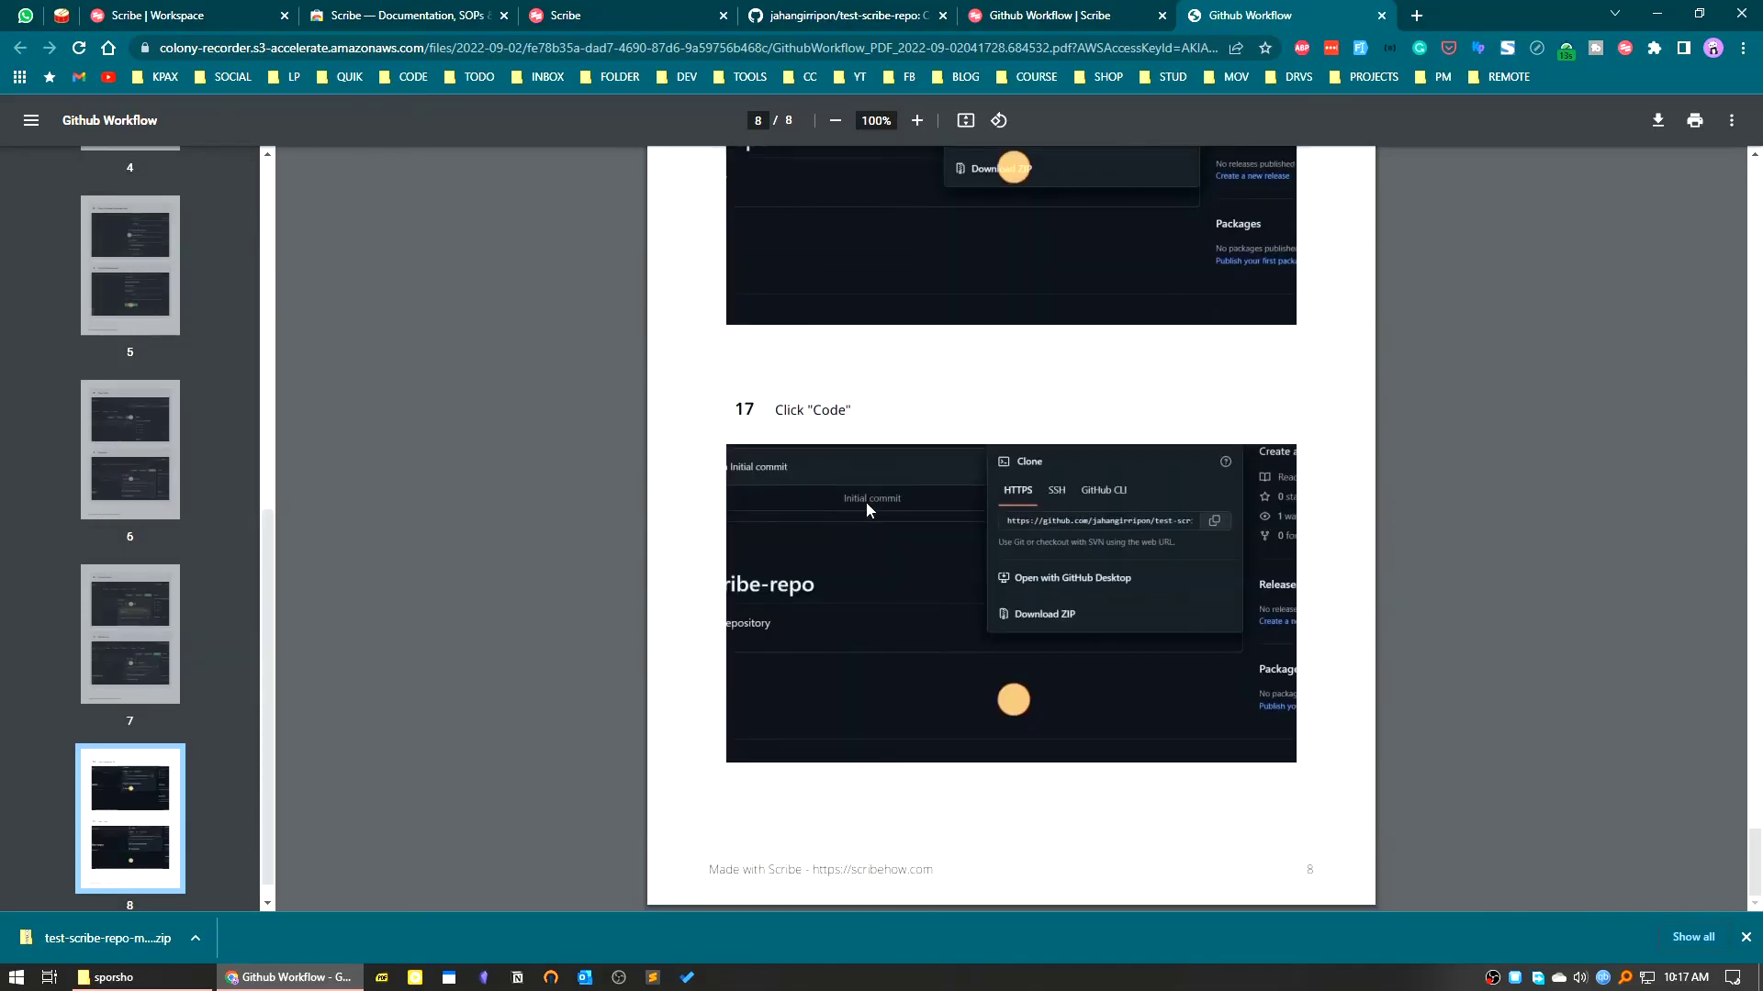